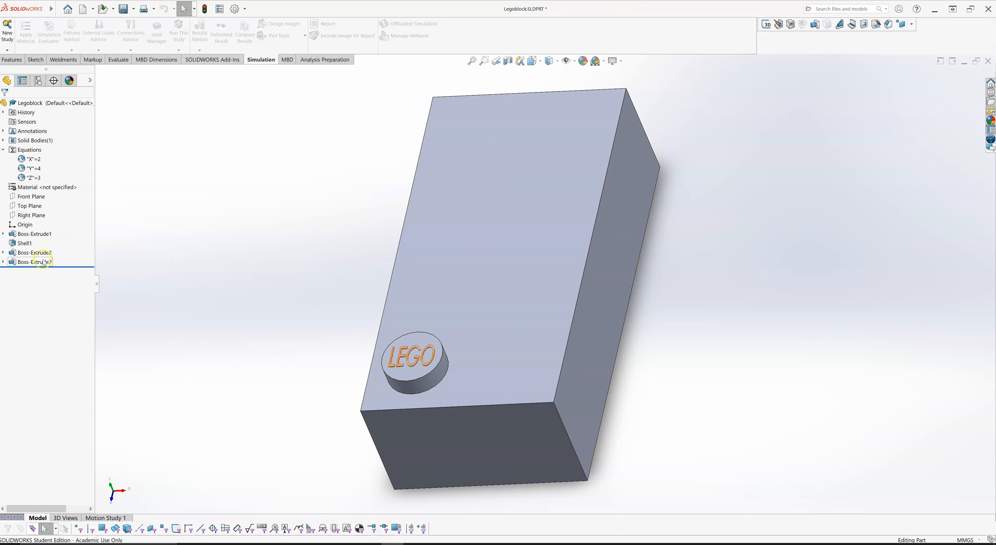
- Start a linear pattern with the stud Boss-Extrude2 and the LEGO lettering Boss-Extrude3 as the features to repeat
{"action": "left_click", "coordinate": [37, 253]}
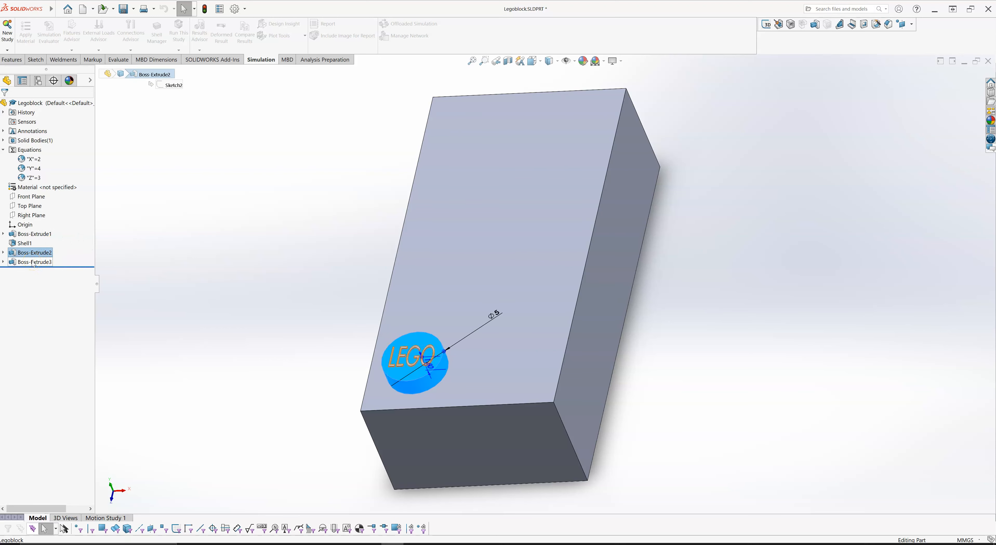
{"action": "left_click", "coordinate": [33, 262], "text": "ctrl"}
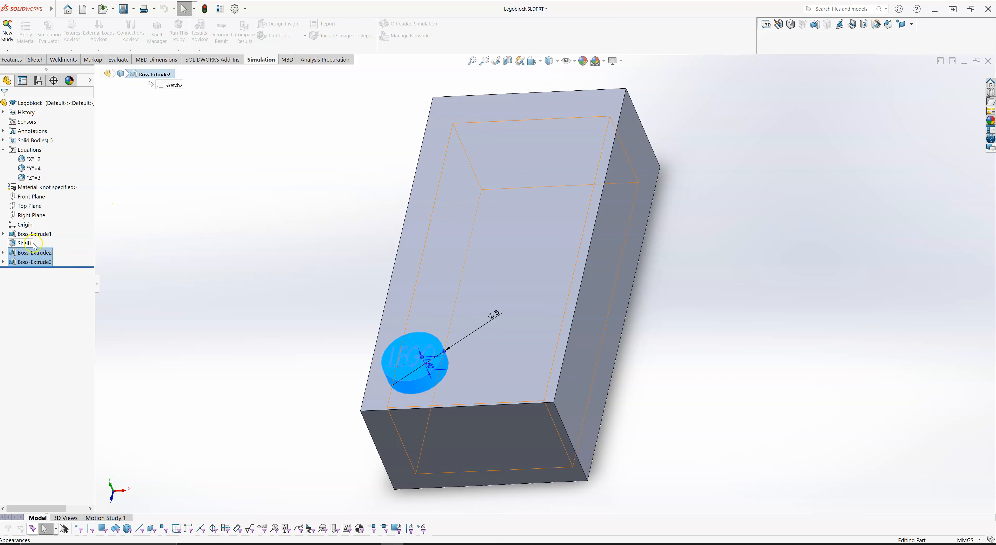
{"action": "left_click", "coordinate": [12, 60]}
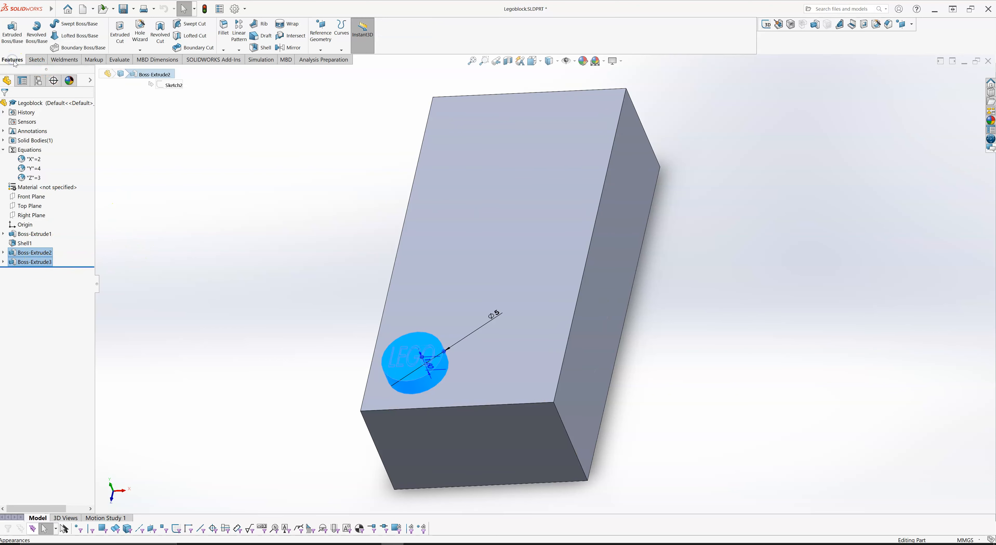
{"action": "left_click", "coordinate": [240, 38]}
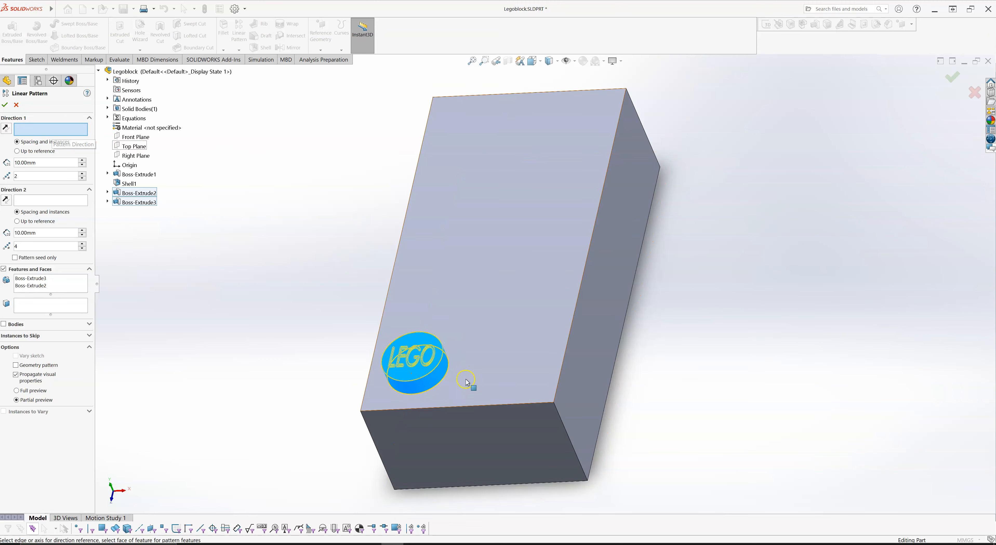
{"action": "left_click", "coordinate": [461, 409]}
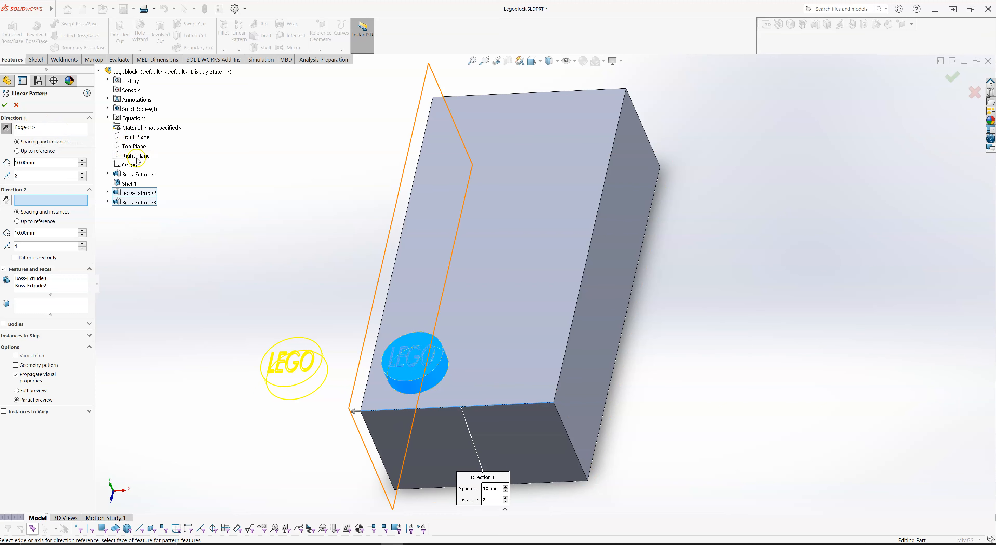
{"action": "right_click", "coordinate": [44, 129]}
{"action": "left_click", "coordinate": [70, 147]}
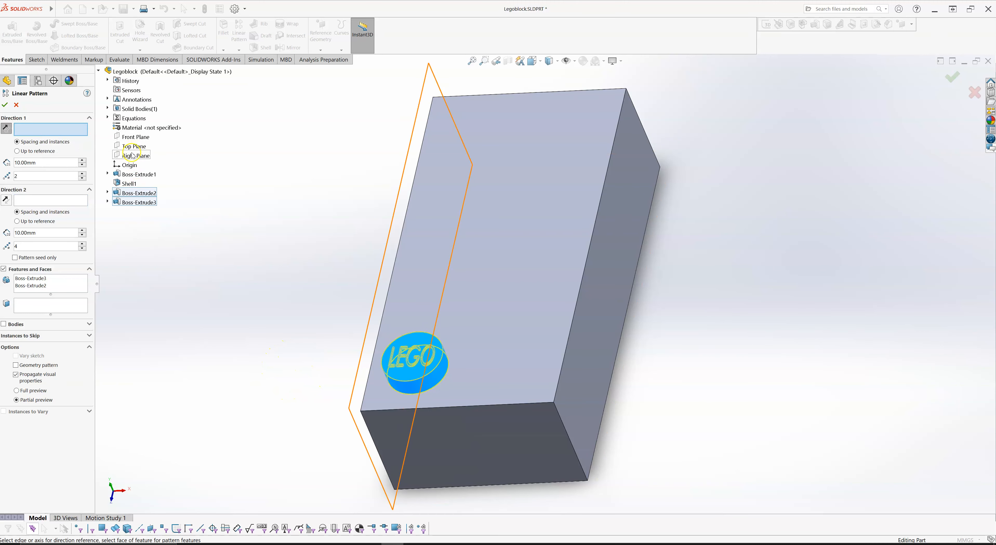
{"action": "left_click", "coordinate": [133, 159]}
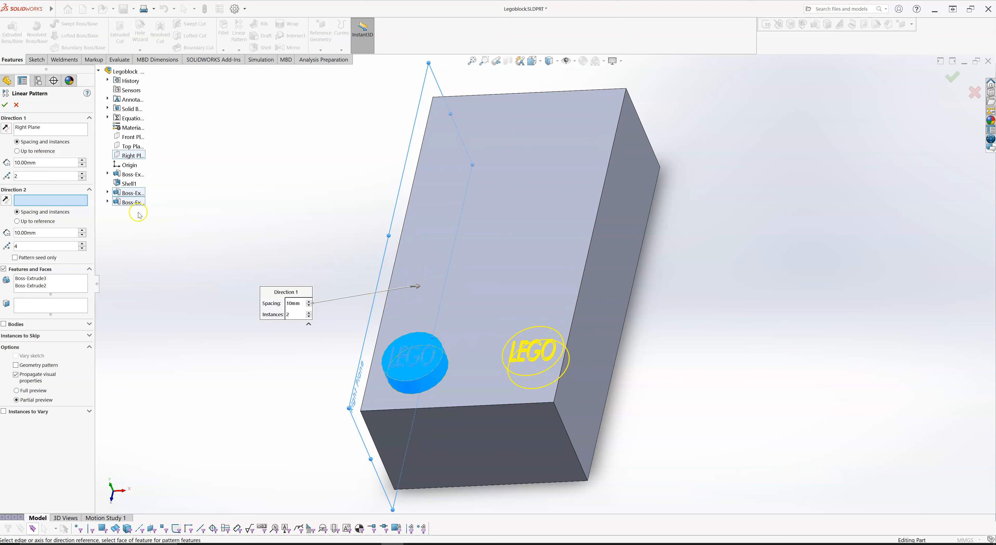
{"action": "right_click", "coordinate": [24, 129]}
{"action": "left_click", "coordinate": [38, 146]}
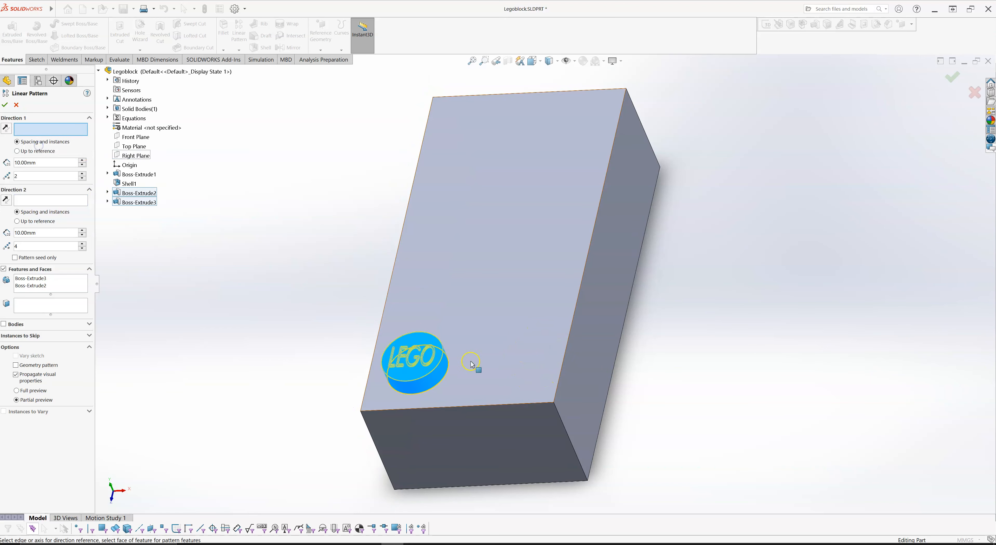
- Run the first pattern direction along the block's short top edge near the stud with 8 mm spacing, leaving the second direction empty
{"action": "left_click", "coordinate": [446, 408]}
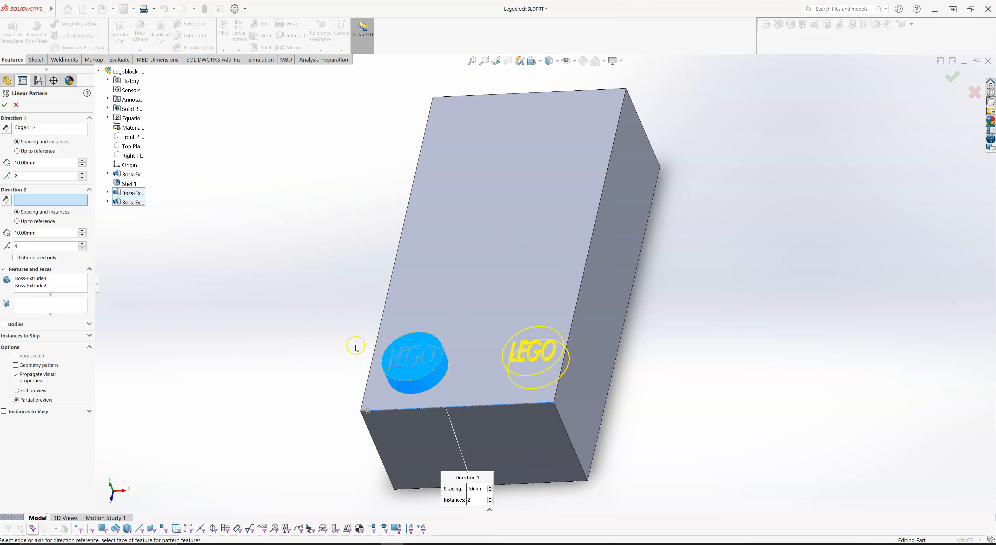
{"action": "left_click", "coordinate": [7, 128]}
{"action": "left_click", "coordinate": [7, 129]}
{"action": "left_click", "coordinate": [367, 414]}
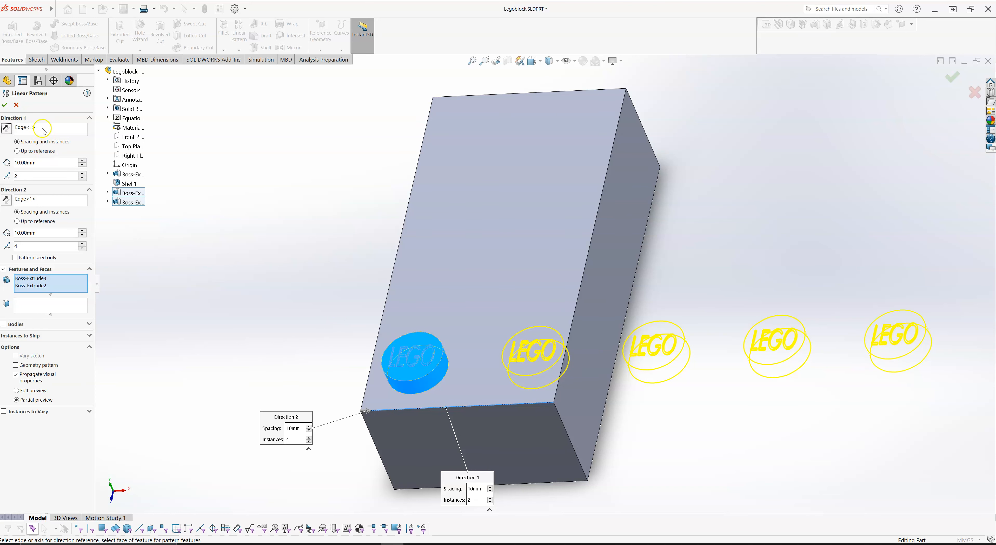
{"action": "left_click_drag", "start_coordinate": [44, 161], "coordinate": [7, 166]}
{"action": "type", "text": "8"}
{"action": "key", "text": "Return"}
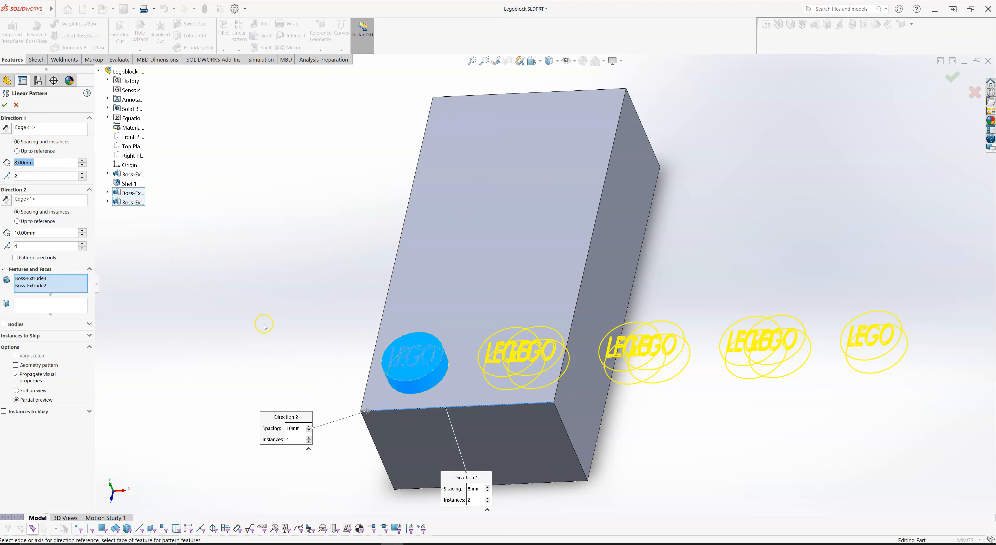
{"action": "right_click", "coordinate": [32, 198]}
{"action": "left_click", "coordinate": [68, 222]}
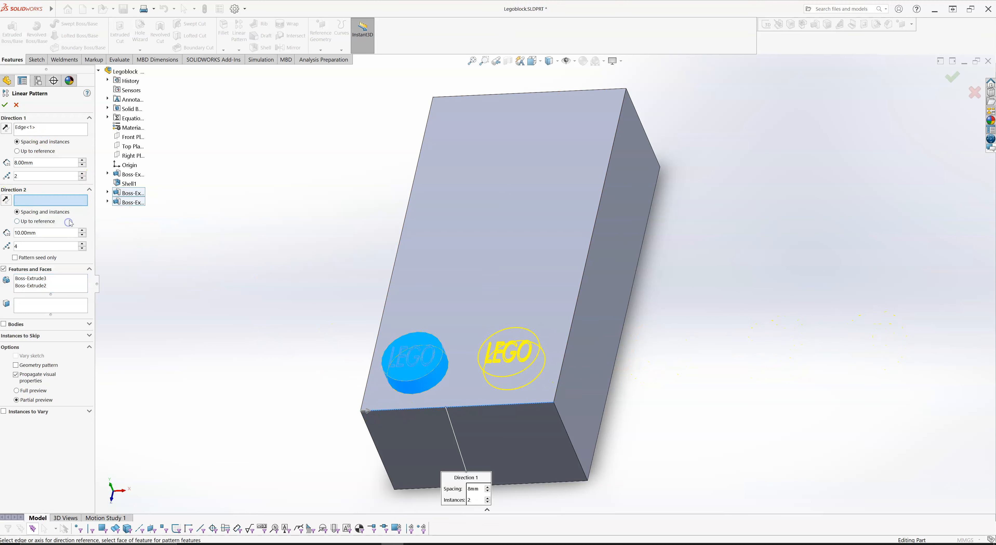
{"action": "left_click", "coordinate": [37, 127]}
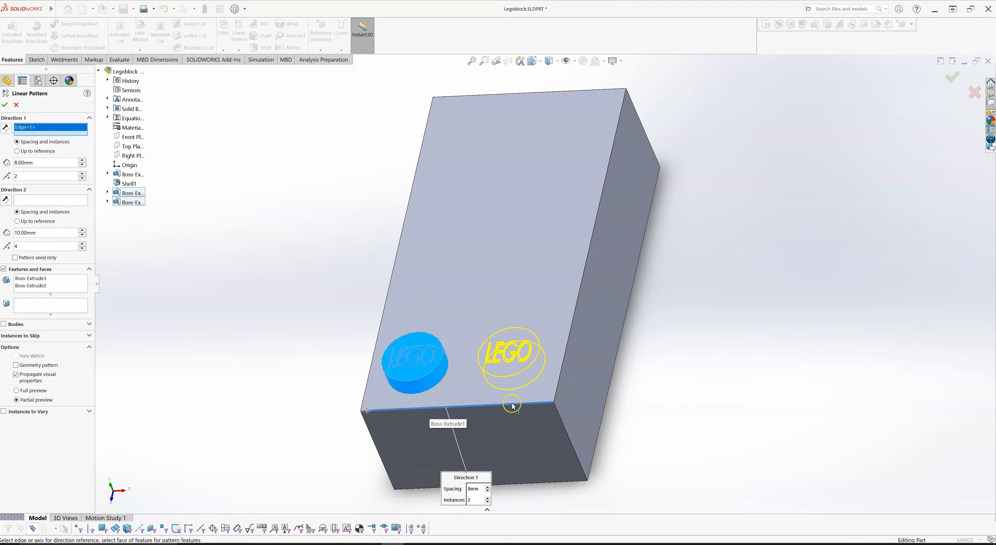
{"action": "left_click", "coordinate": [33, 200]}
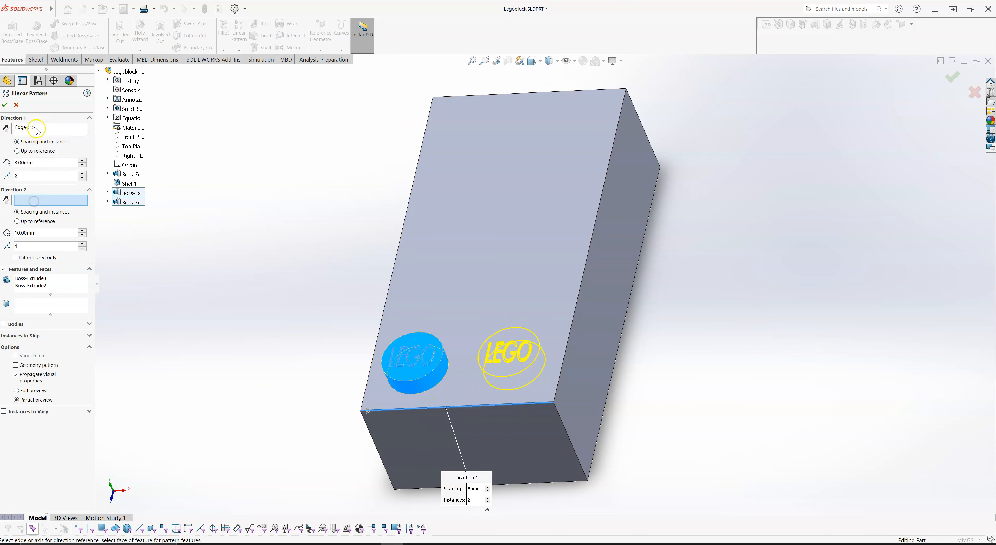
{"action": "left_click", "coordinate": [55, 131]}
- Link the number of instances in the first pattern direction to the global variable X
{"action": "left_click", "coordinate": [43, 163]}
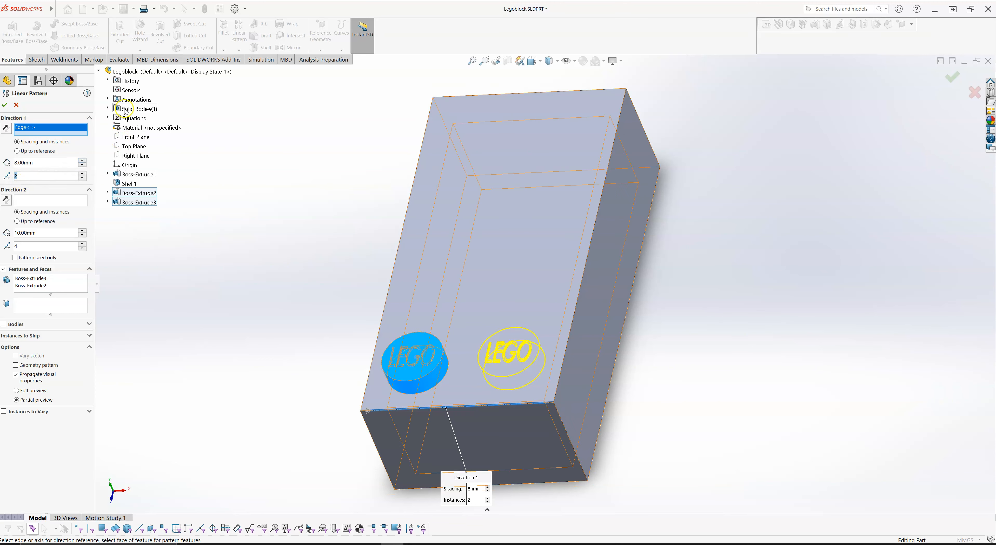
{"action": "left_click", "coordinate": [107, 118]}
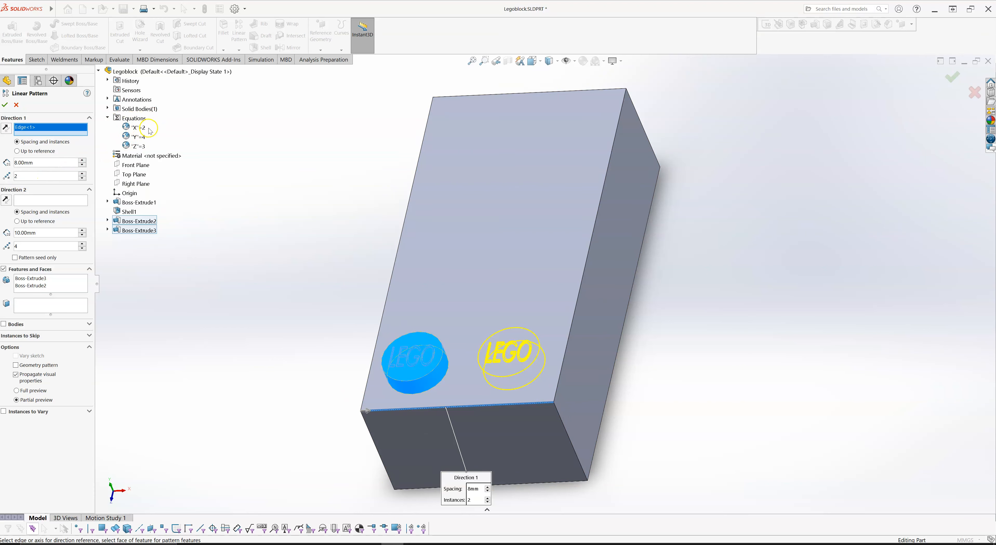
{"action": "left_click", "coordinate": [32, 179]}
{"action": "type", "text": "="}
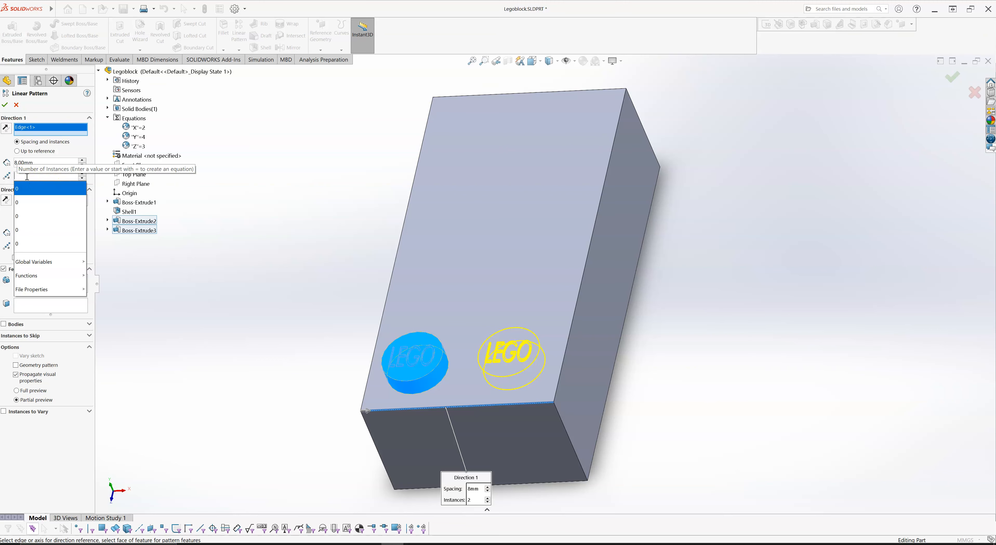
{"action": "left_click", "coordinate": [36, 179]}
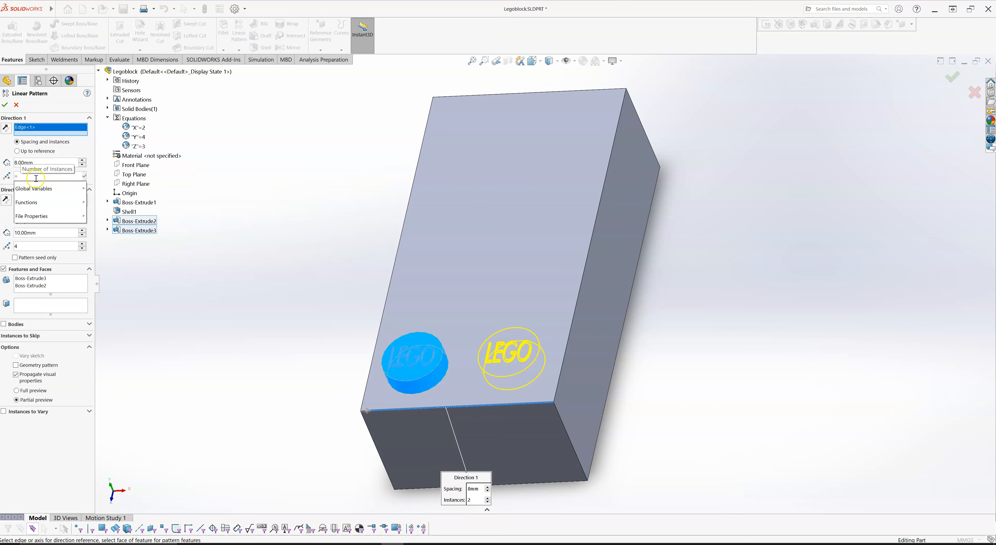
{"action": "mouse_move", "coordinate": [33, 185]}
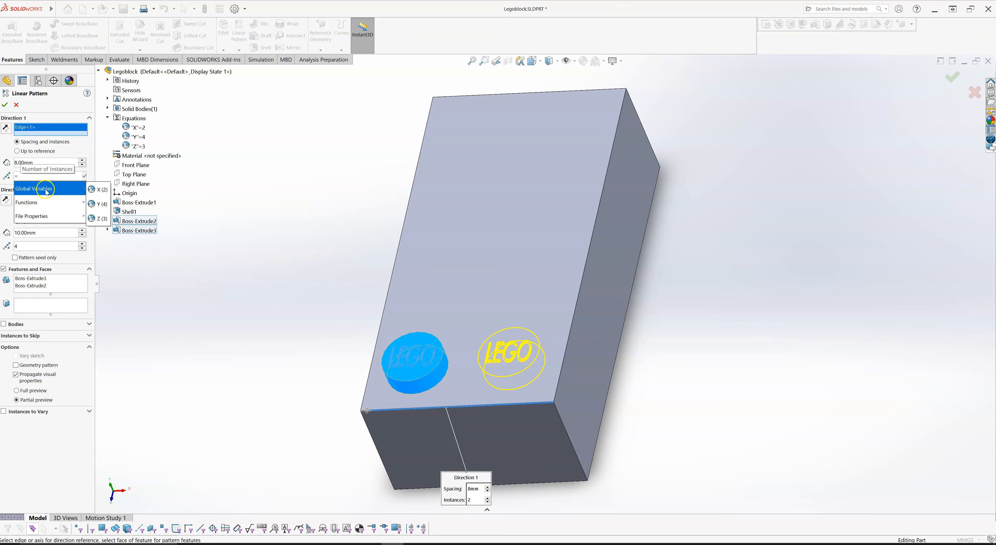
{"action": "left_click", "coordinate": [99, 191]}
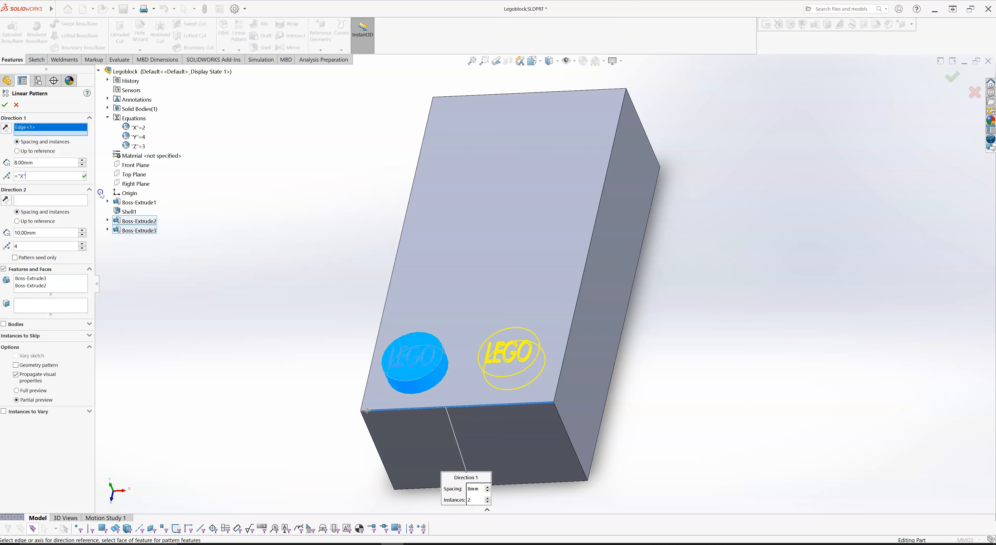
{"action": "left_click", "coordinate": [85, 176]}
{"action": "left_click", "coordinate": [20, 177]}
{"action": "left_click", "coordinate": [18, 176]}
- Run the second pattern direction along the block's long top edge, reversed to stay on the block, with 8 mm spacing
{"action": "left_click", "coordinate": [16, 201]}
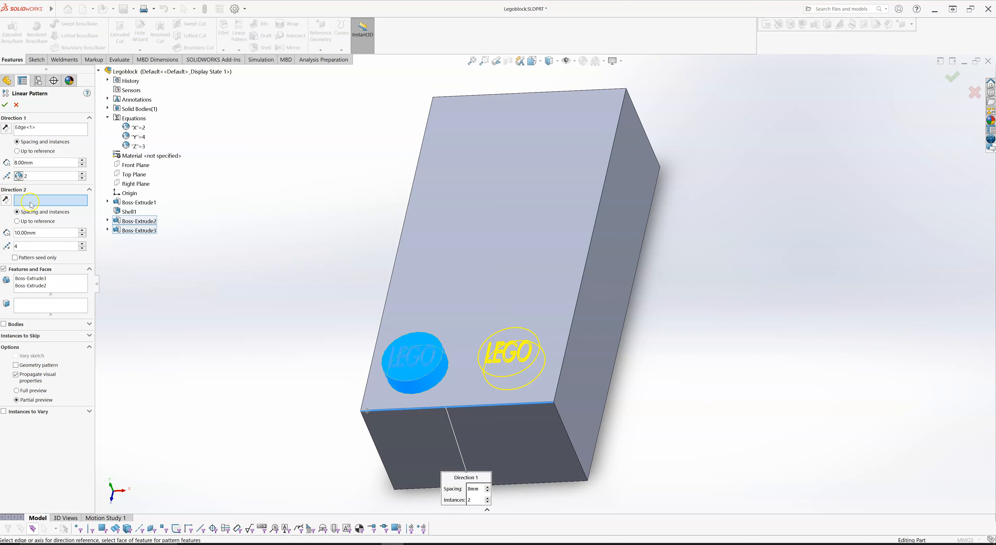
{"action": "left_click", "coordinate": [402, 211]}
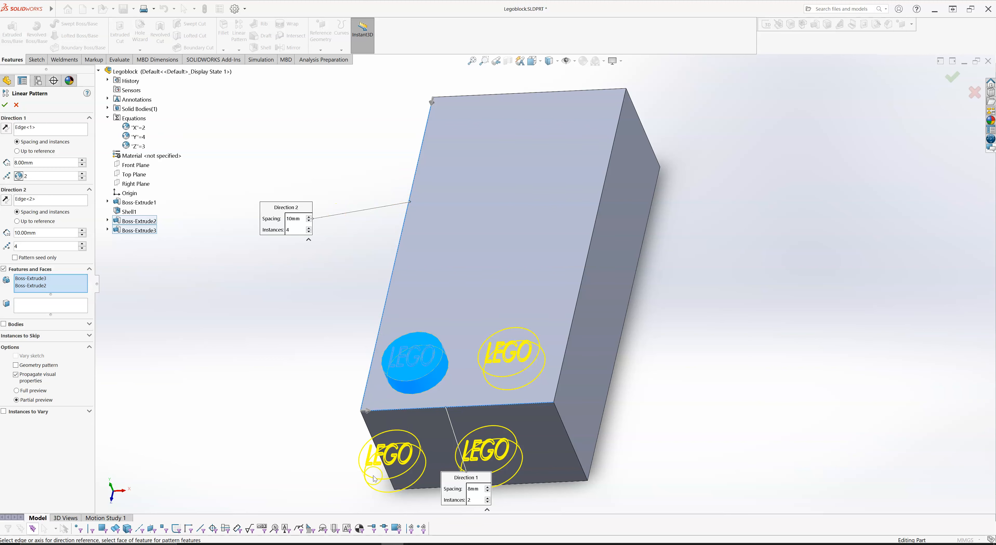
{"action": "scroll", "coordinate": [321, 389], "scroll_direction": "down", "scroll_amount": 10}
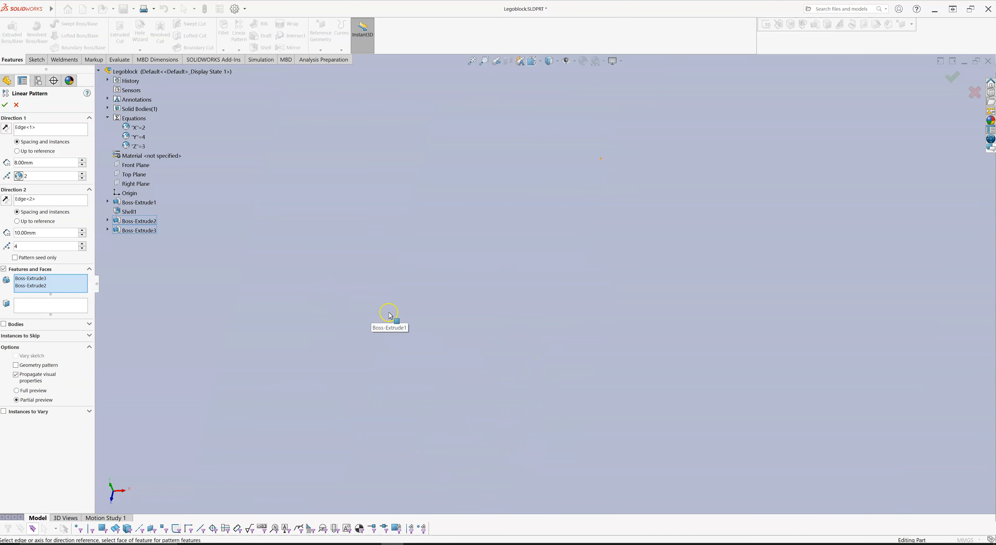
{"action": "scroll", "coordinate": [377, 333], "scroll_direction": "up", "scroll_amount": 10}
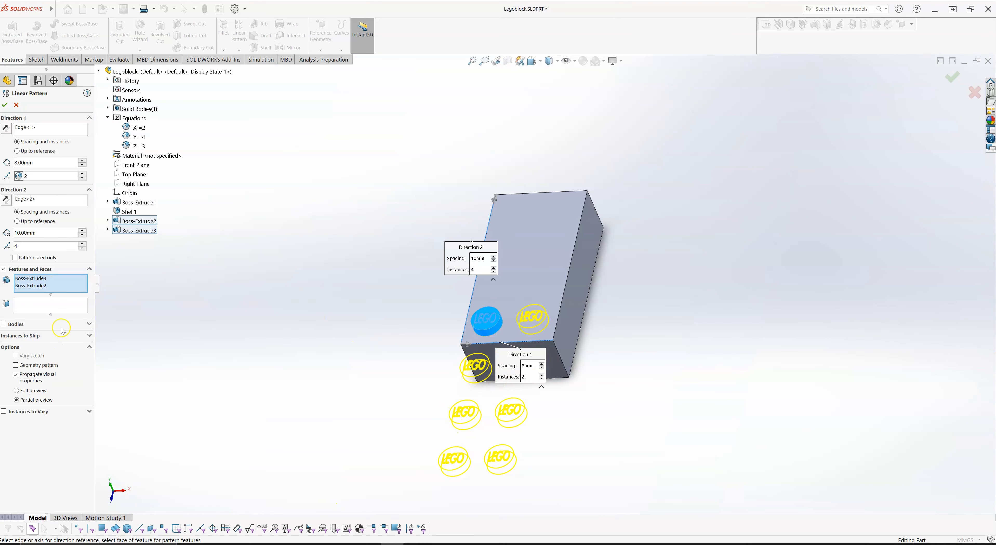
{"action": "left_click", "coordinate": [9, 198]}
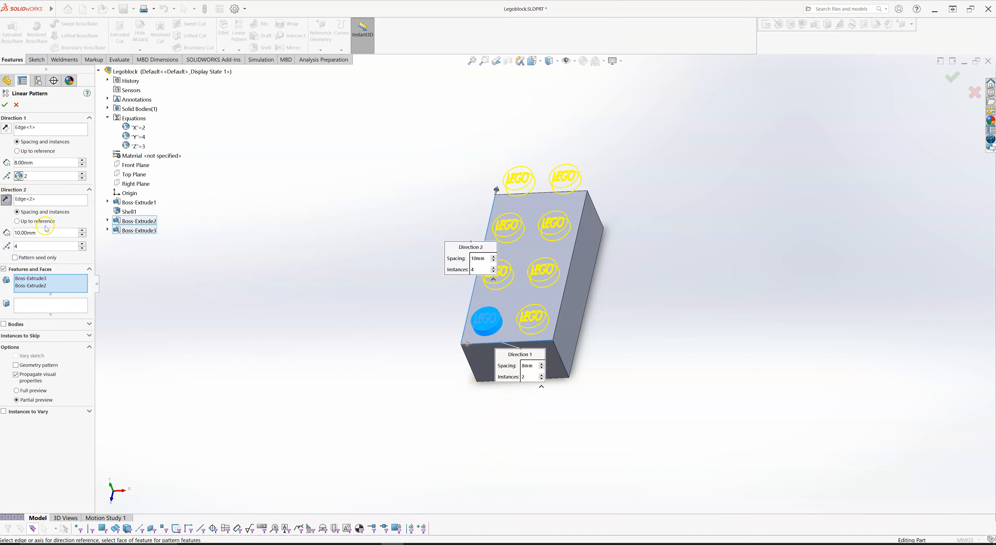
{"action": "double_click", "coordinate": [45, 234]}
{"action": "type", "text": "8"}
{"action": "key", "text": "Return"}
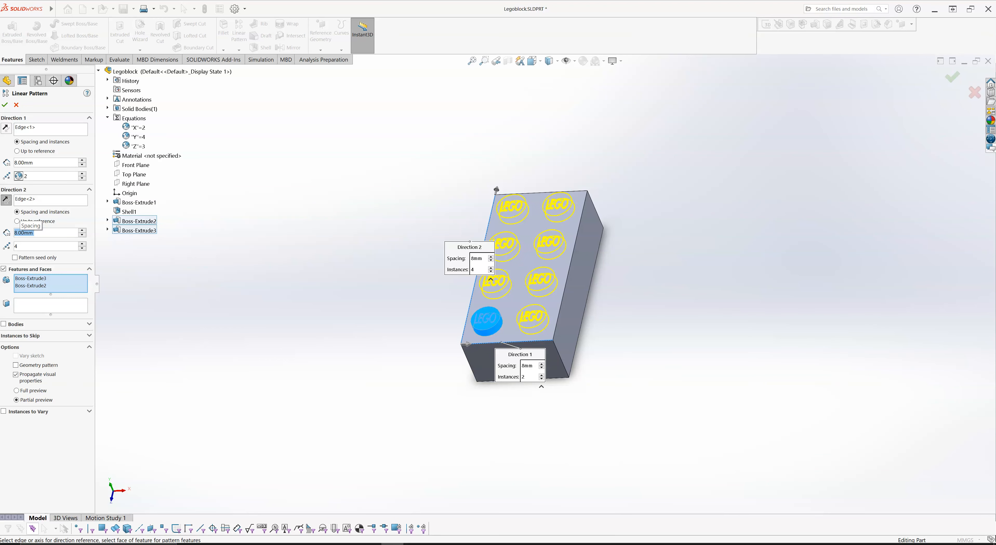
- Link the number of instances in the second direction to the global variable Y and finish the linear pattern
{"action": "double_click", "coordinate": [14, 247]}
{"action": "type", "text": "="}
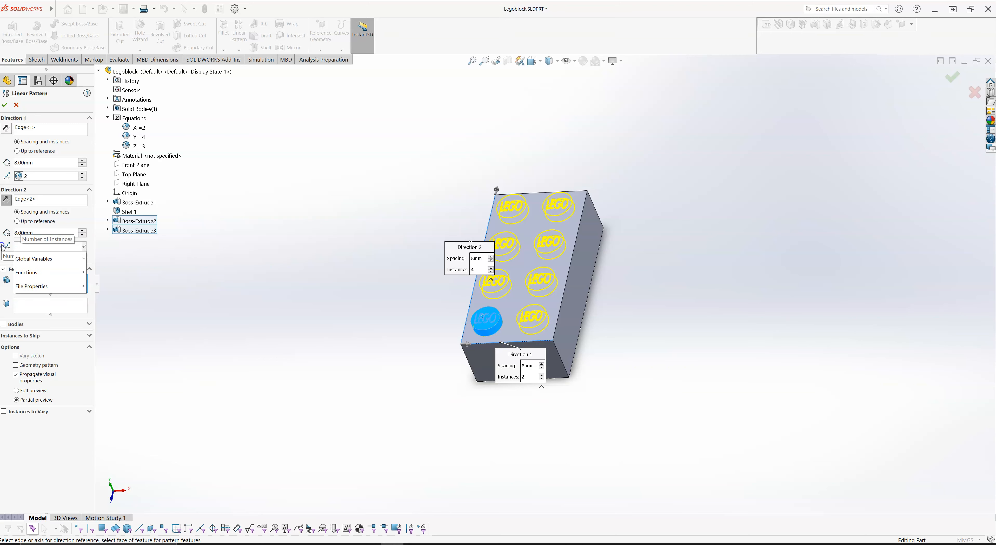
{"action": "mouse_move", "coordinate": [43, 259]}
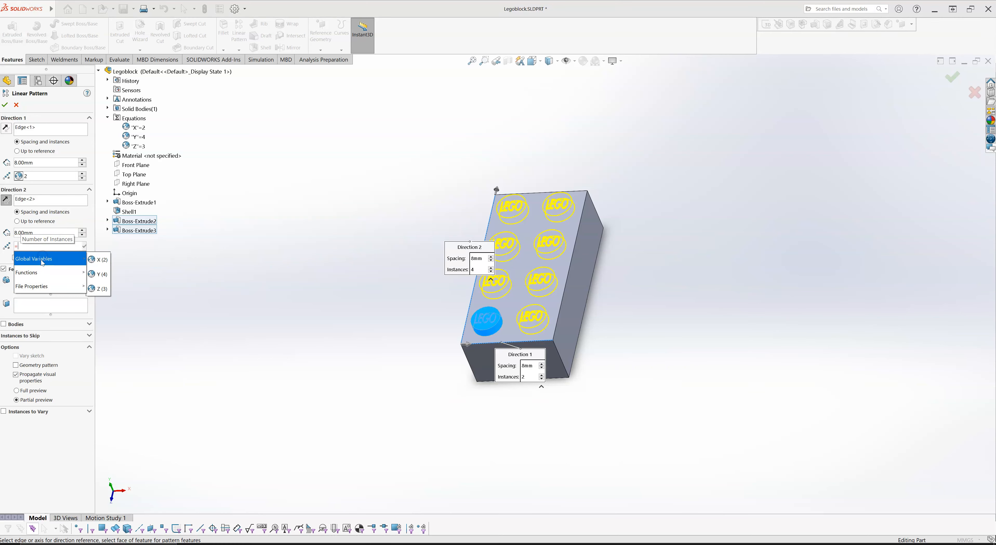
{"action": "left_click", "coordinate": [101, 276]}
{"action": "left_click", "coordinate": [35, 248]}
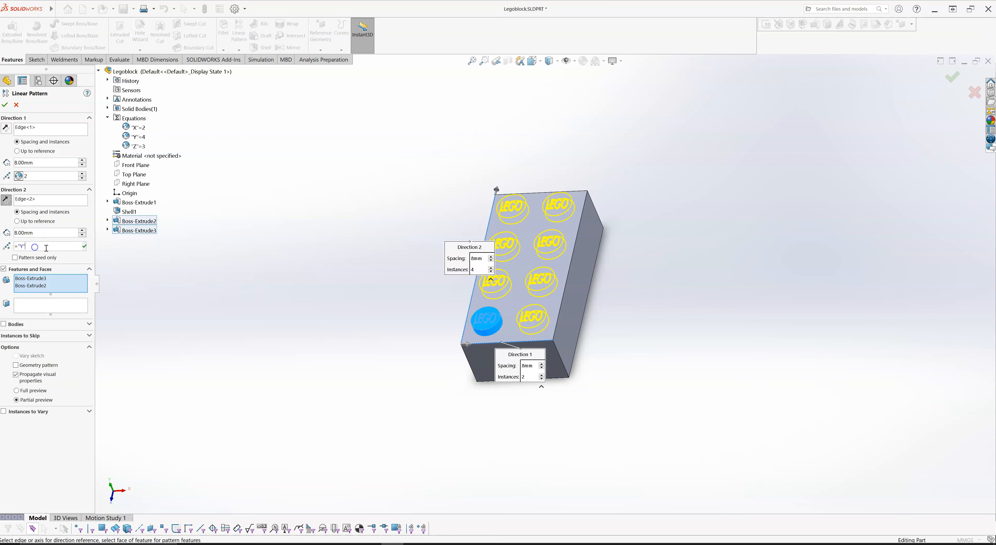
{"action": "left_click", "coordinate": [85, 246]}
{"action": "left_click", "coordinate": [5, 105]}
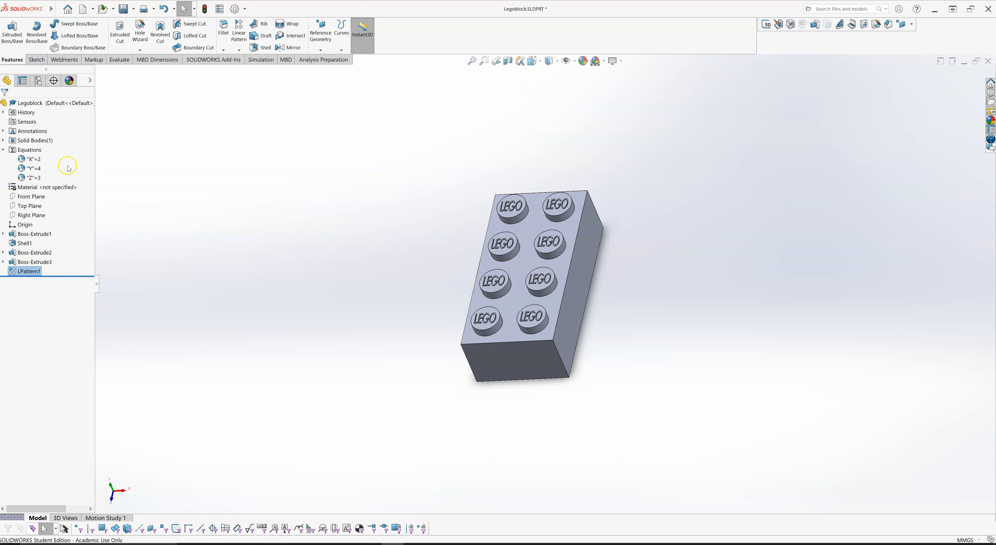
- Open the equations manager and set the global variable X to 4
{"action": "right_click", "coordinate": [27, 150]}
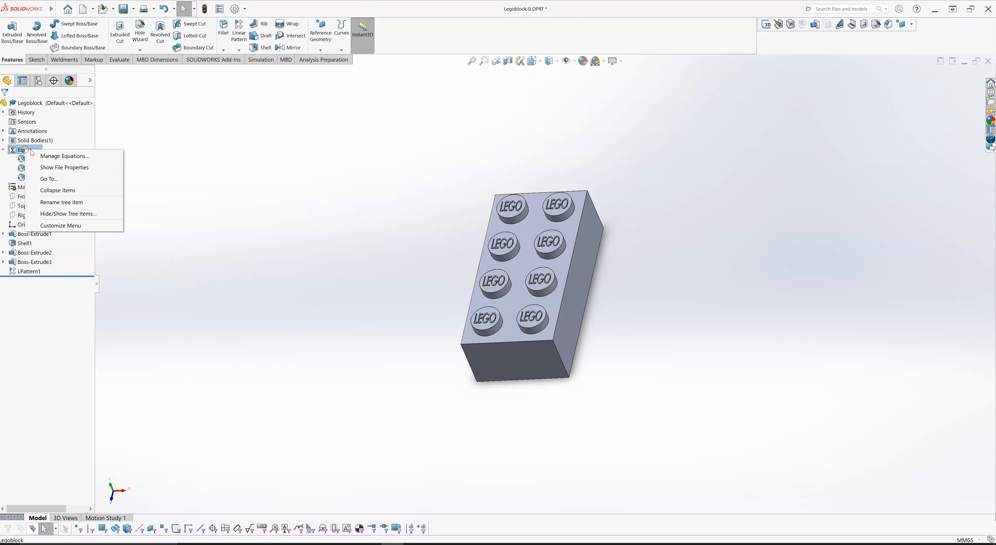
{"action": "left_click", "coordinate": [54, 158]}
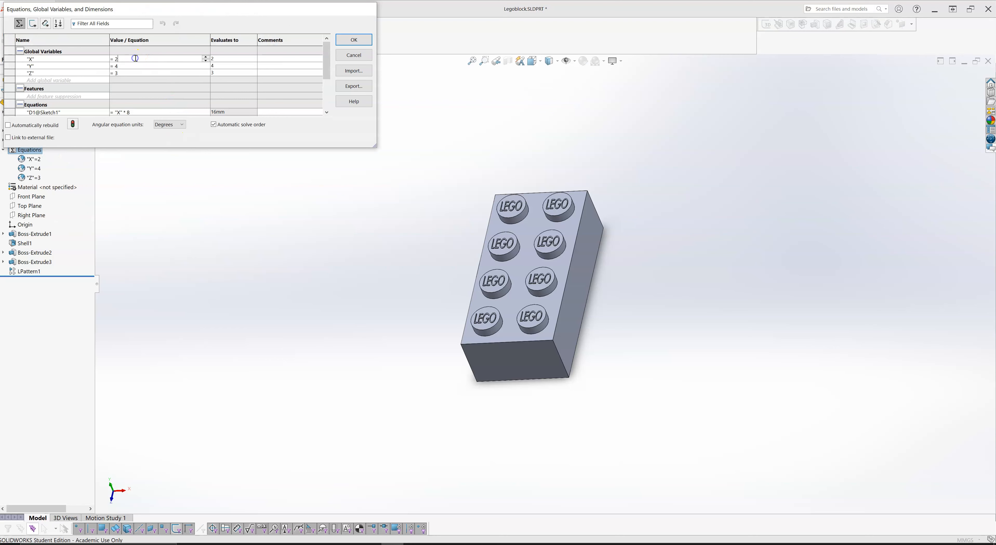
{"action": "left_click", "coordinate": [136, 59]}
{"action": "key", "text": "BackSpace"}
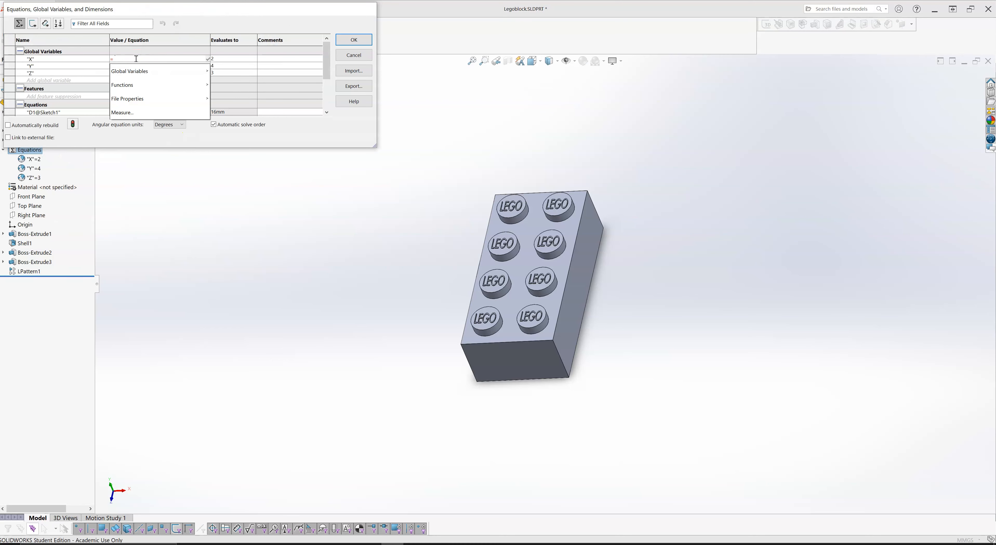
{"action": "type", "text": "4"}
{"action": "key", "text": "Return"}
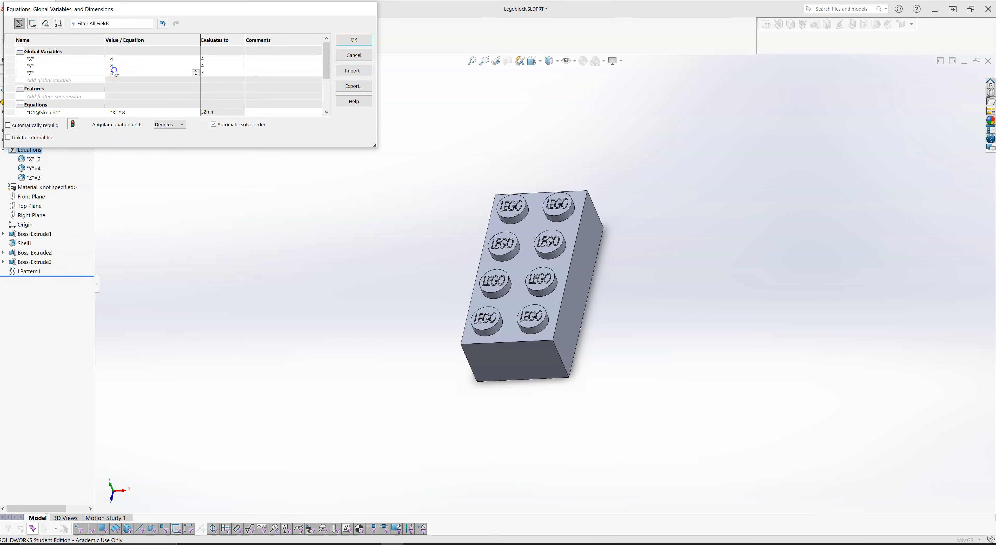
- Set the global variable Y to 6 and rebuild the block
{"action": "left_click", "coordinate": [115, 66]}
{"action": "key", "text": "BackSpace"}
{"action": "type", "text": "6"}
{"action": "key", "text": "Return"}
{"action": "left_click", "coordinate": [115, 66]}
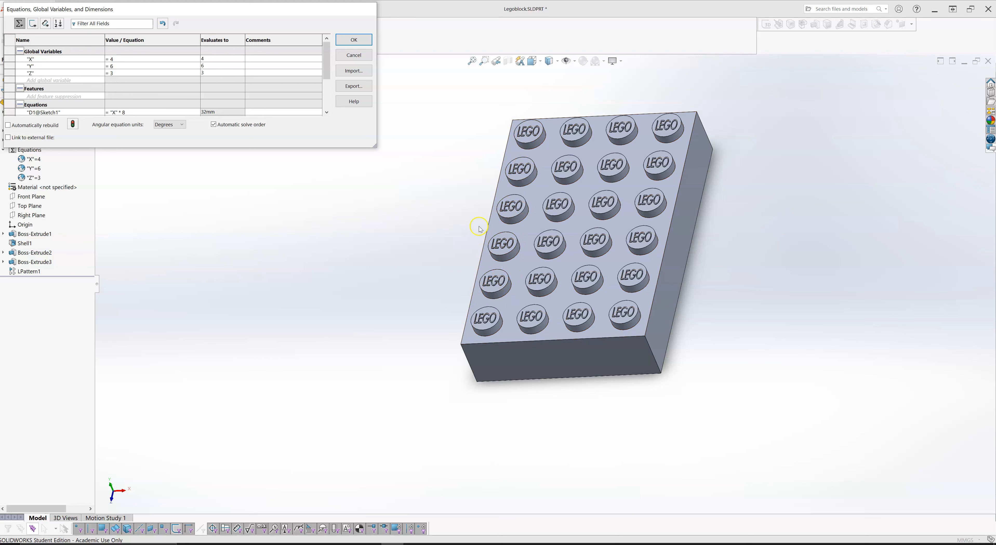
- Set the global variables X and Y both to 1
{"action": "left_click", "coordinate": [124, 59]}
{"action": "key", "text": "BackSpace"}
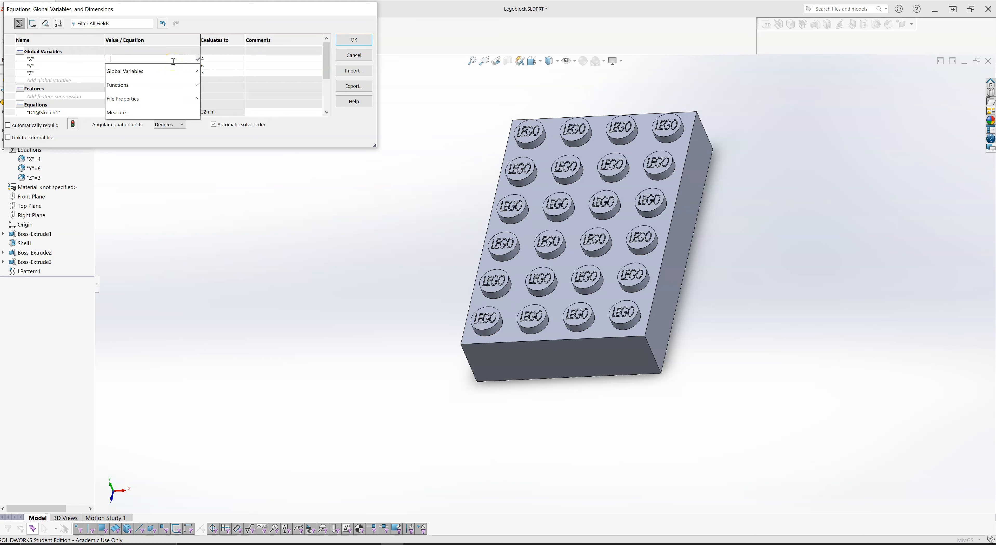
{"action": "type", "text": "1"}
{"action": "key", "text": "Return"}
{"action": "left_click", "coordinate": [143, 64]}
{"action": "key", "text": "BackSpace"}
{"action": "type", "text": "1"}
{"action": "key", "text": "Return"}
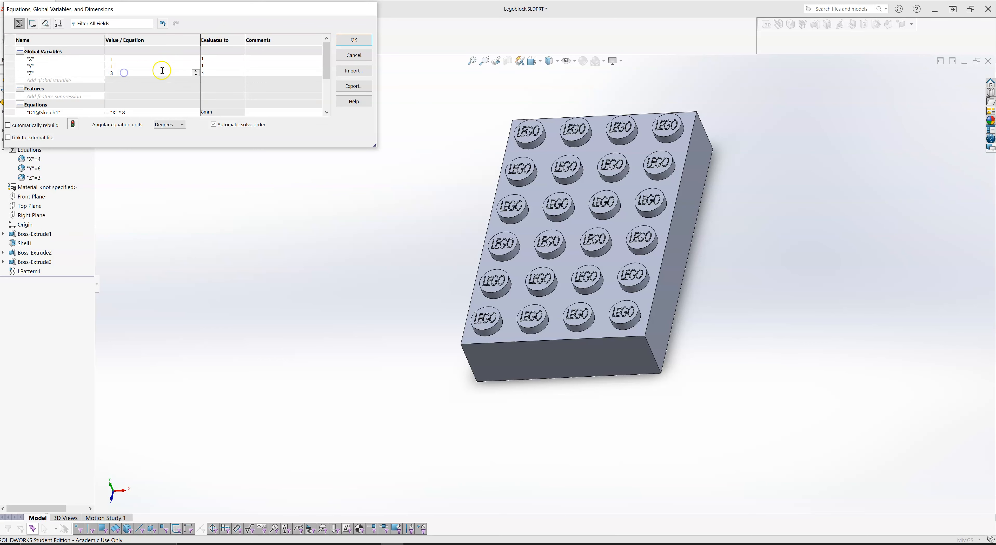
- Set the global variable Z to 1, rebuild the block and dismiss the rebuild report
{"action": "key", "text": "BackSpace"}
{"action": "type", "text": "1"}
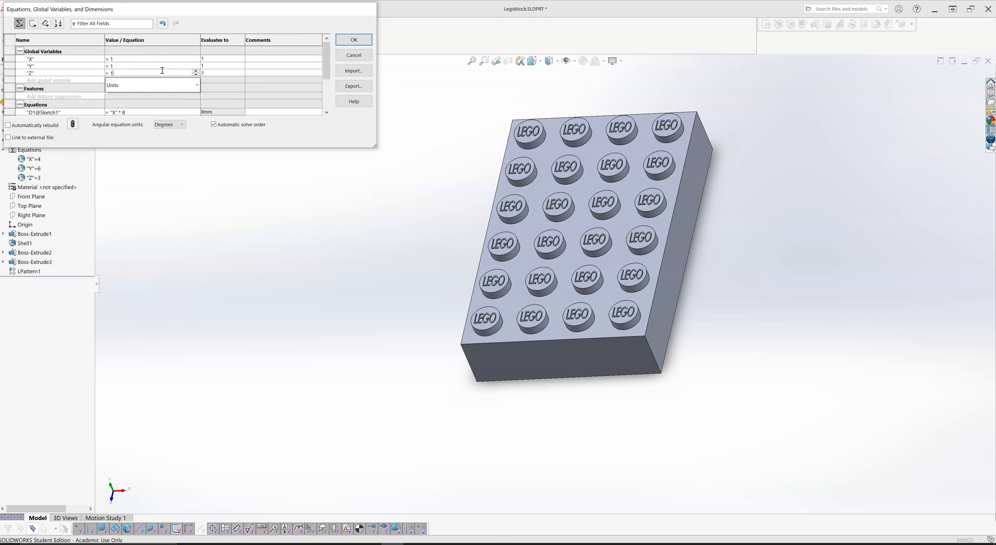
{"action": "key", "text": "Return"}
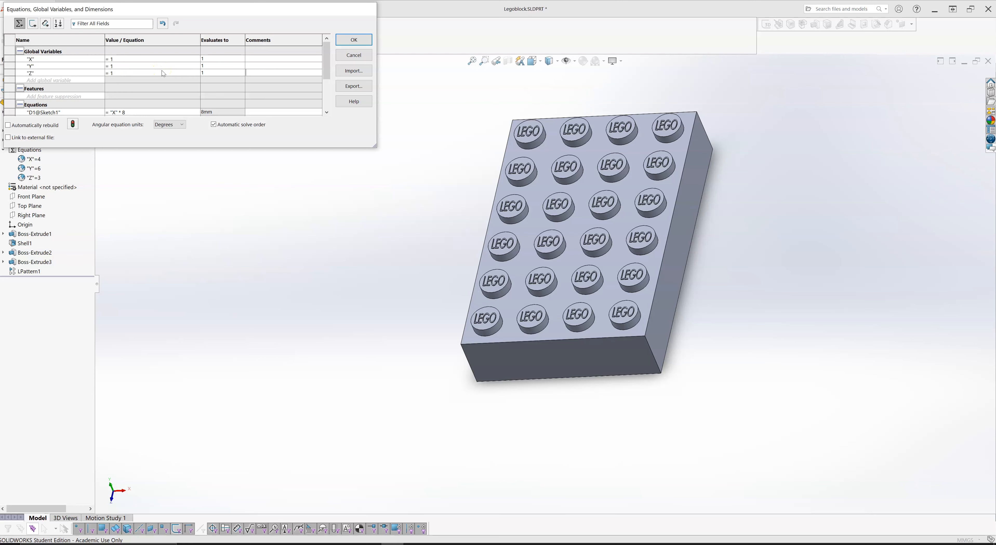
{"action": "left_click", "coordinate": [73, 123]}
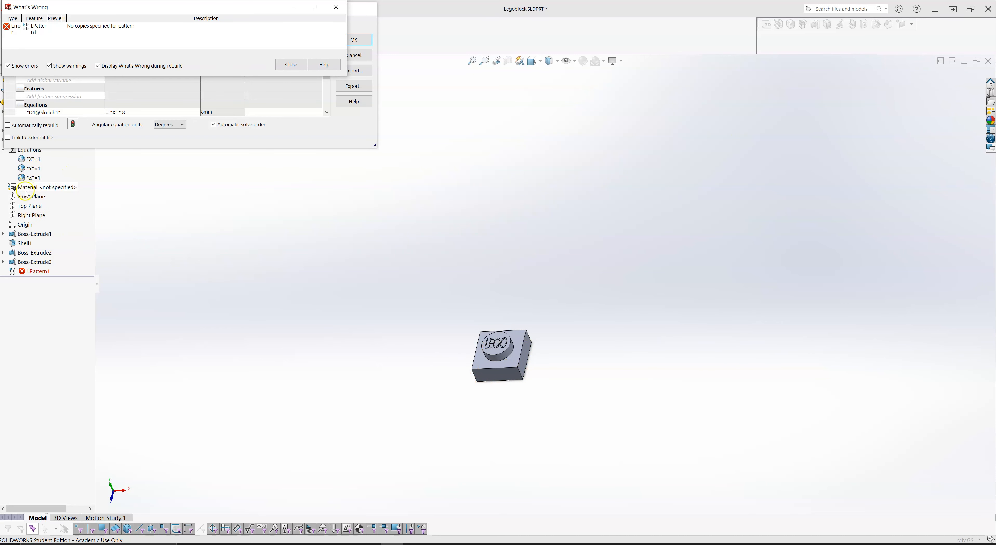
{"action": "left_click", "coordinate": [24, 225]}
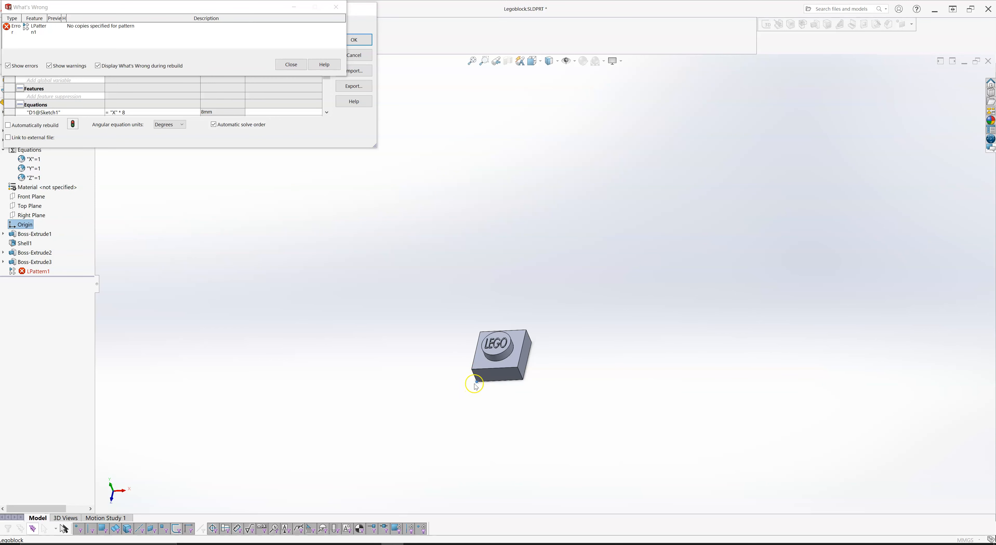
{"action": "left_click", "coordinate": [291, 64]}
- Set the global variable X to 2 and Y to 4, and close the equations manager with the changes applied
{"action": "left_click", "coordinate": [129, 59]}
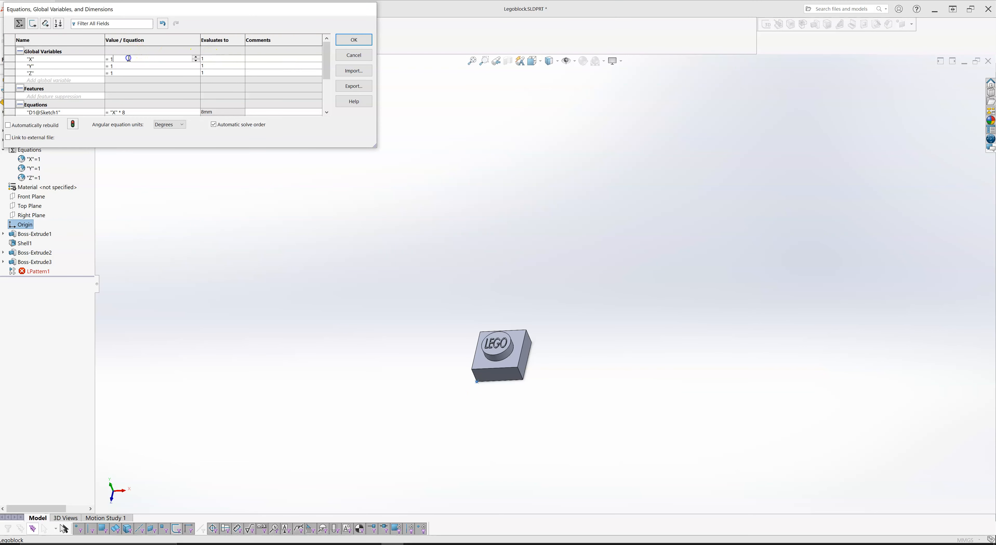
{"action": "key", "text": "BackSpace"}
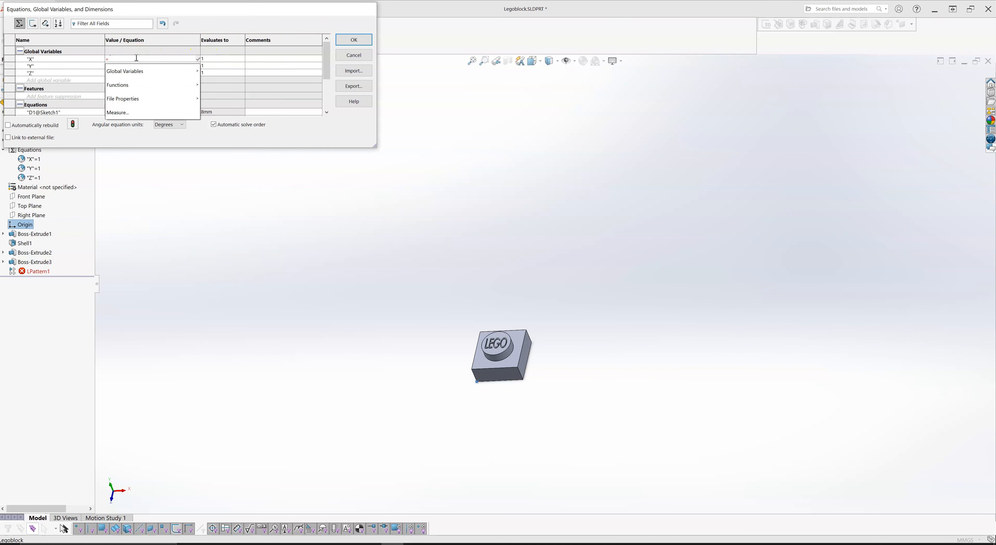
{"action": "type", "text": "2"}
{"action": "key", "text": "Return"}
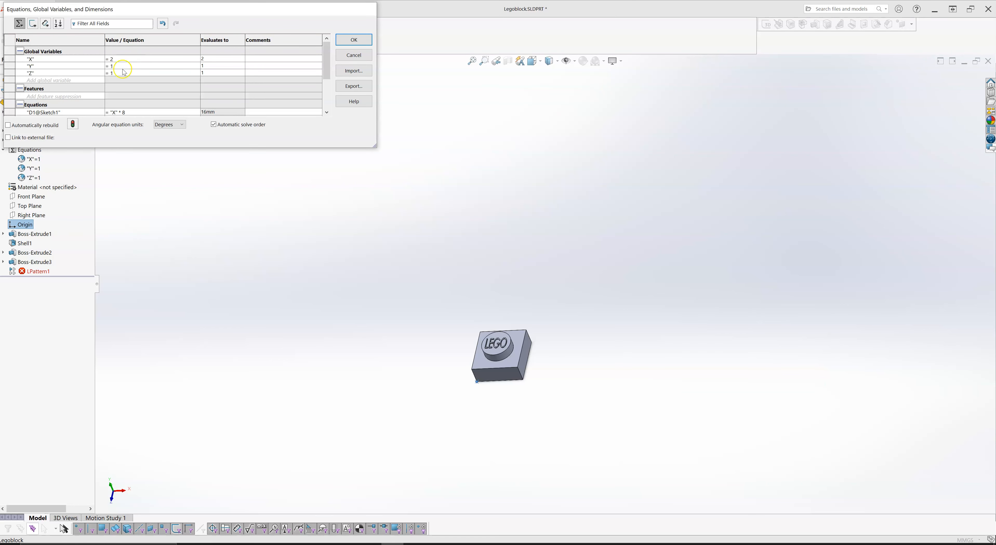
{"action": "key", "text": "BackSpace"}
{"action": "type", "text": "4"}
{"action": "key", "text": "Return"}
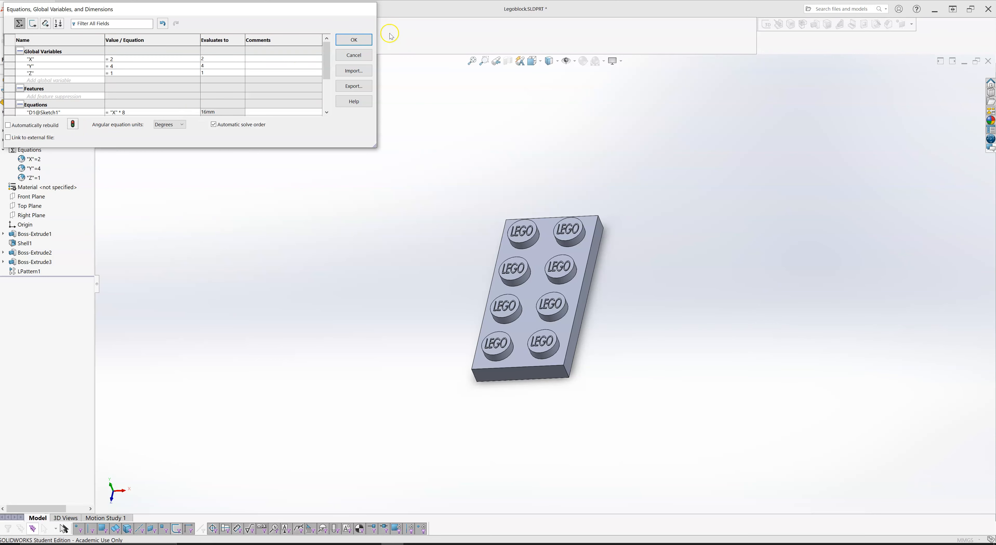
{"action": "key", "text": "Return"}
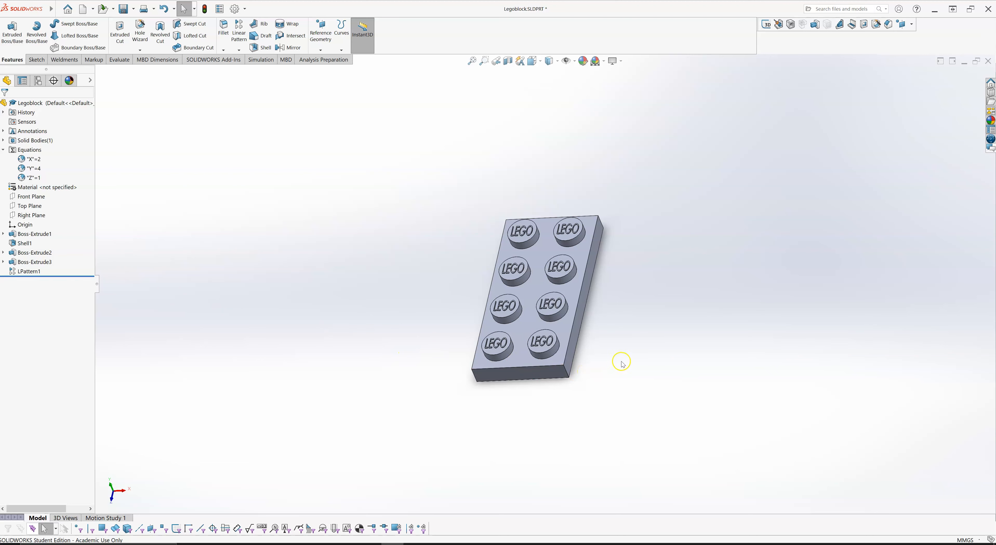
- Examine the resized block's studs and hollow underside, and check where the origin lies on it
{"action": "middle_click_drag", "start_coordinate": [620, 352], "coordinate": [590, 169]}
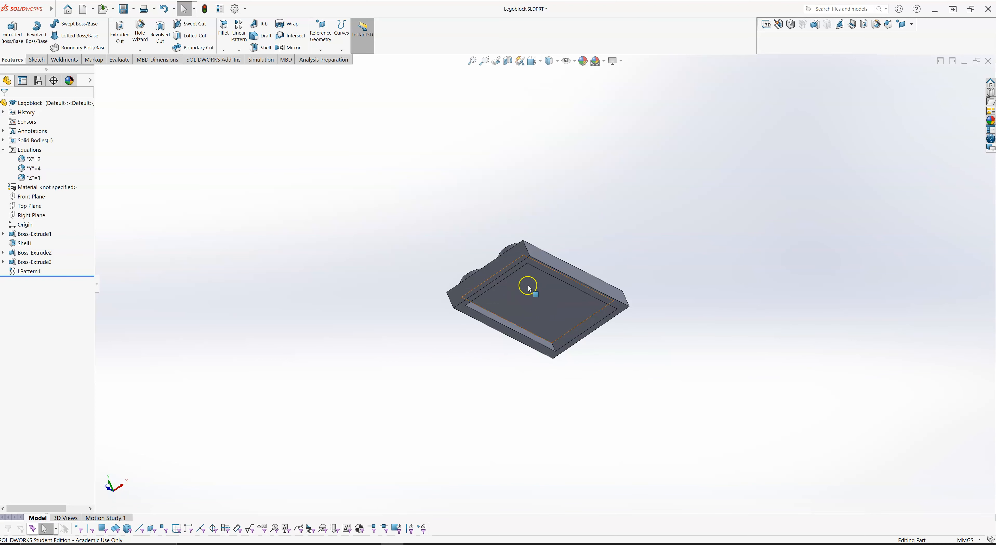
{"action": "middle_click_drag", "start_coordinate": [585, 218], "coordinate": [604, 425]}
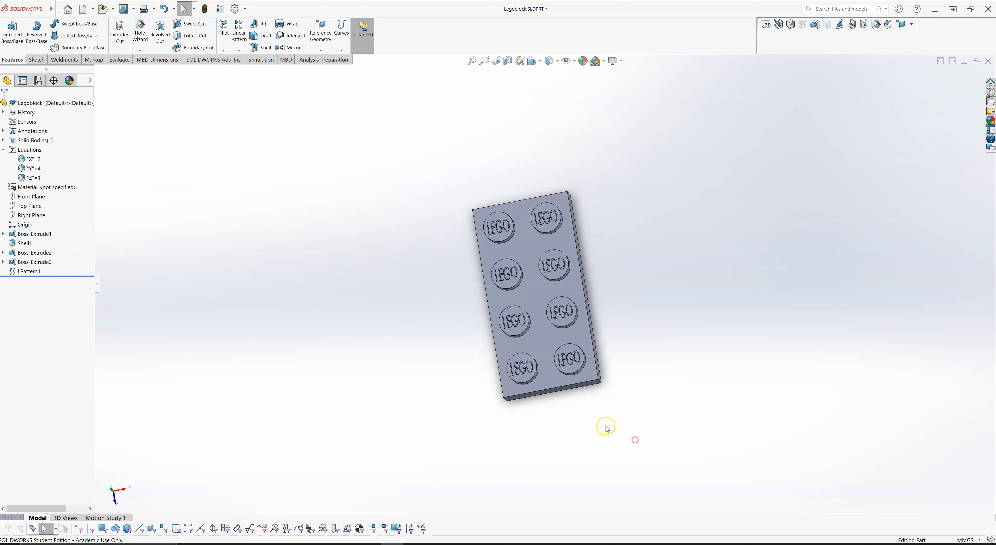
{"action": "left_click", "coordinate": [23, 225]}
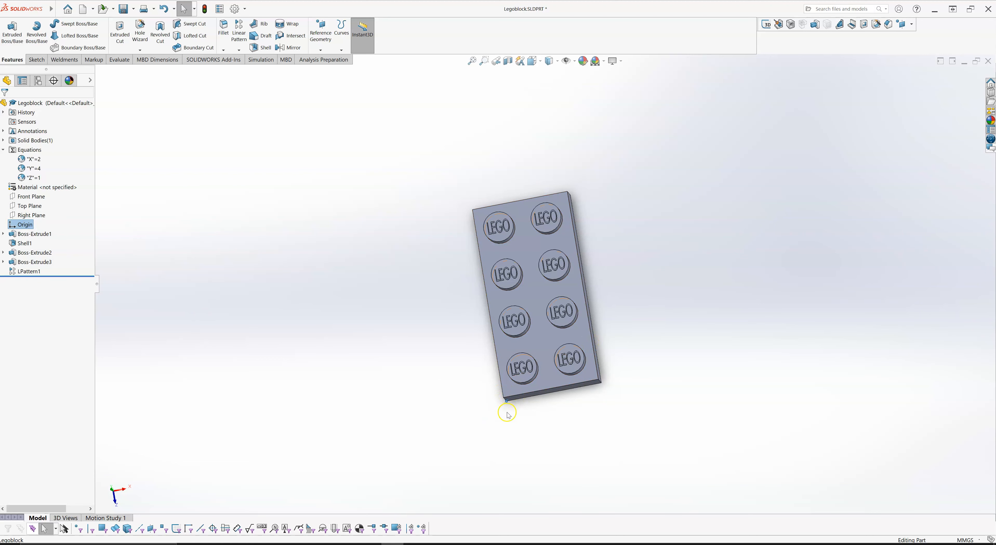
{"action": "middle_click_drag", "start_coordinate": [504, 391], "coordinate": [484, 415]}
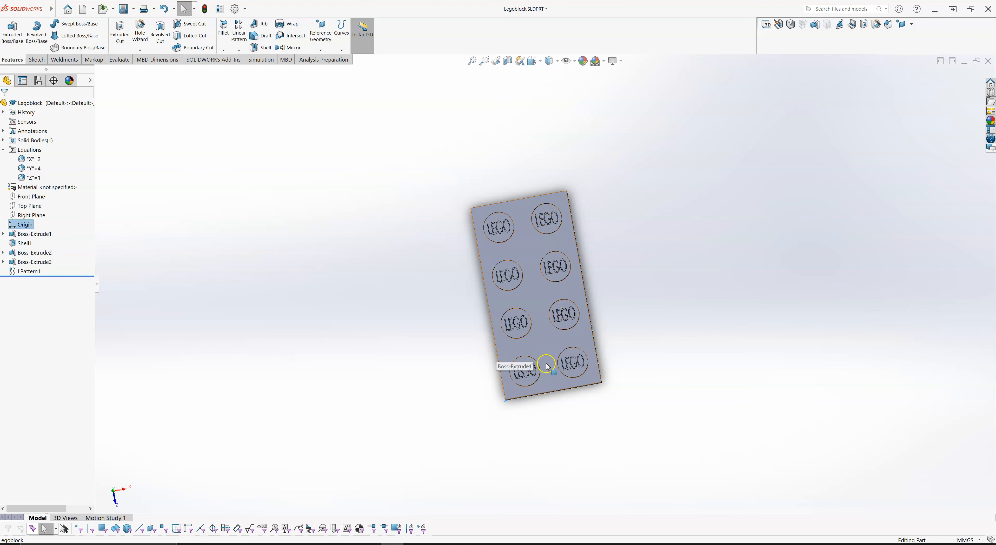
{"action": "left_click", "coordinate": [503, 389]}
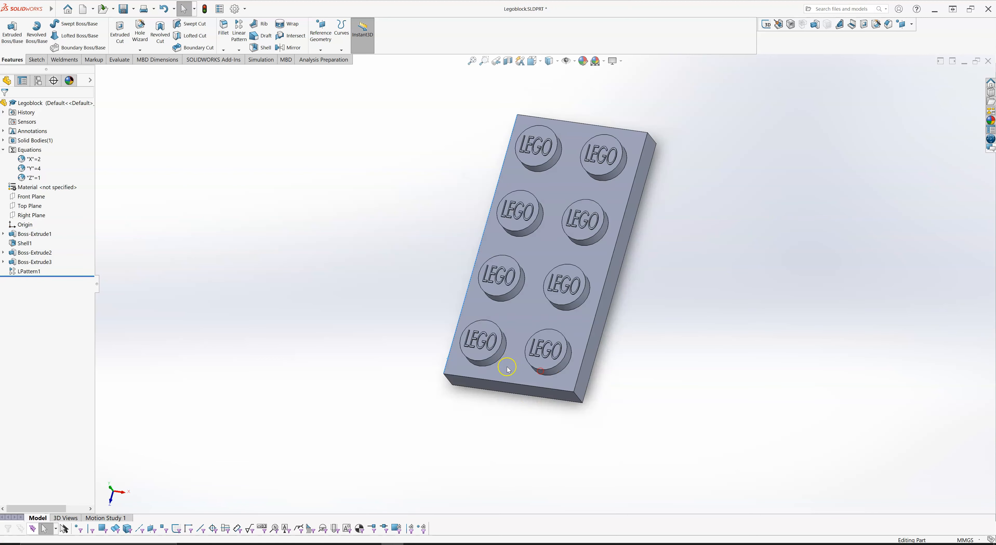
{"action": "key", "text": "ctrl+4"}
{"action": "middle_click_drag", "start_coordinate": [239, 232], "coordinate": [343, 341]}
{"action": "key", "text": "f"}
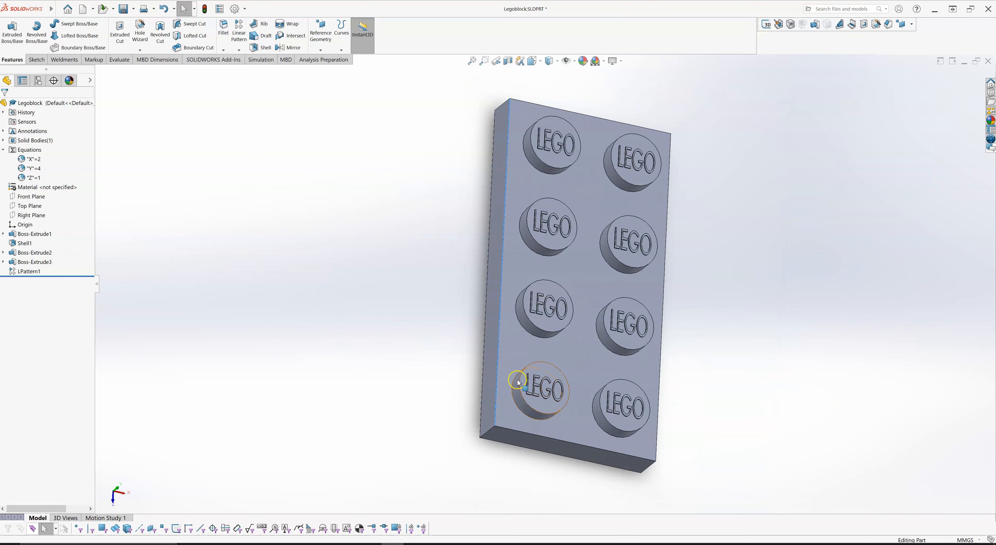
{"action": "middle_click_drag", "start_coordinate": [532, 386], "coordinate": [510, 379]}
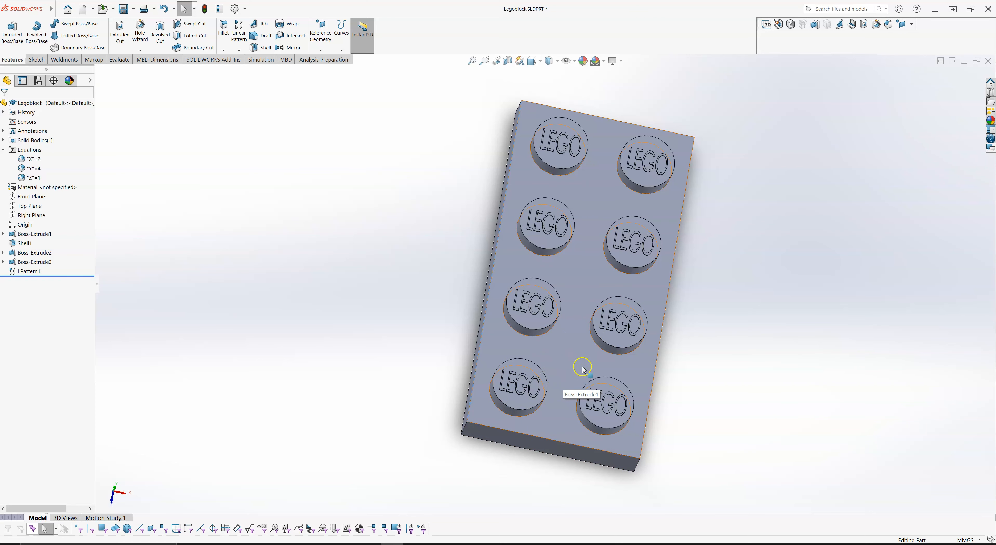
{"action": "middle_click_drag", "start_coordinate": [576, 372], "coordinate": [574, 307]}
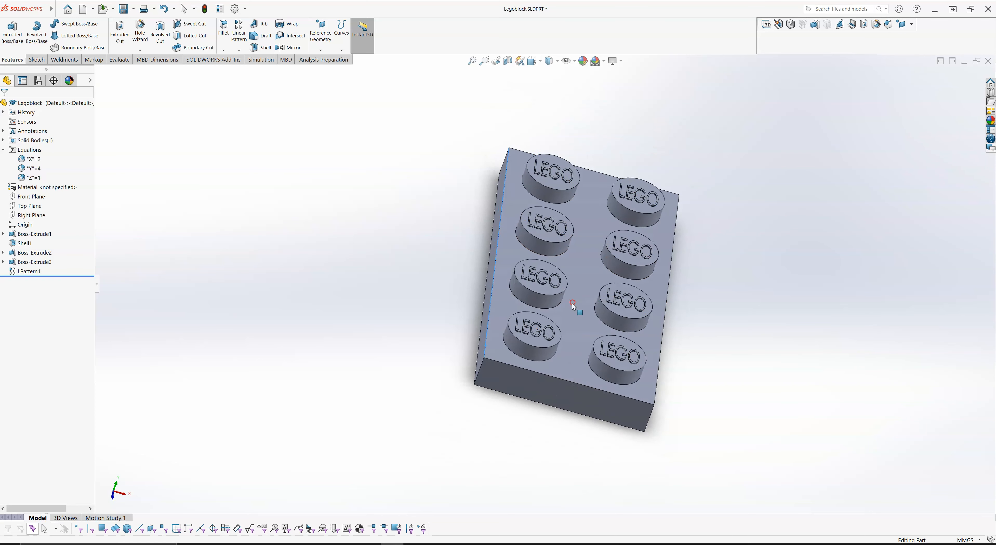
{"action": "middle_click_drag", "start_coordinate": [585, 332], "coordinate": [573, 390]}
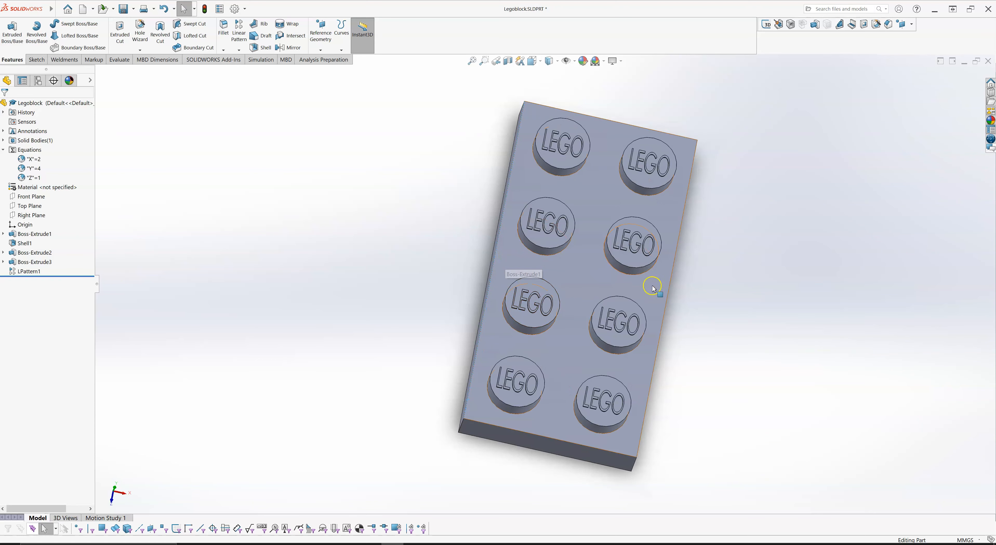
{"action": "middle_click_drag", "start_coordinate": [424, 378], "coordinate": [495, 131]}
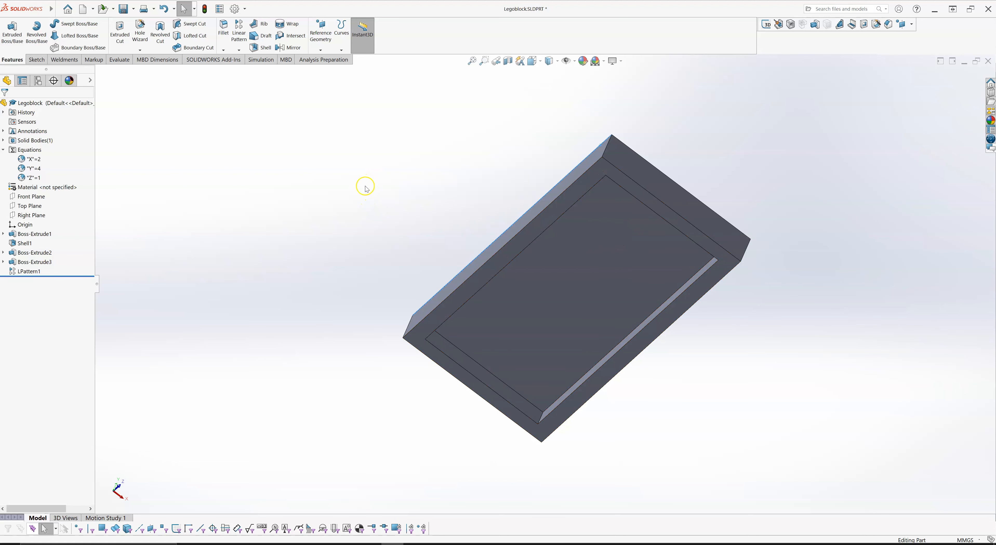
{"action": "middle_click_drag", "start_coordinate": [328, 193], "coordinate": [328, 248]}
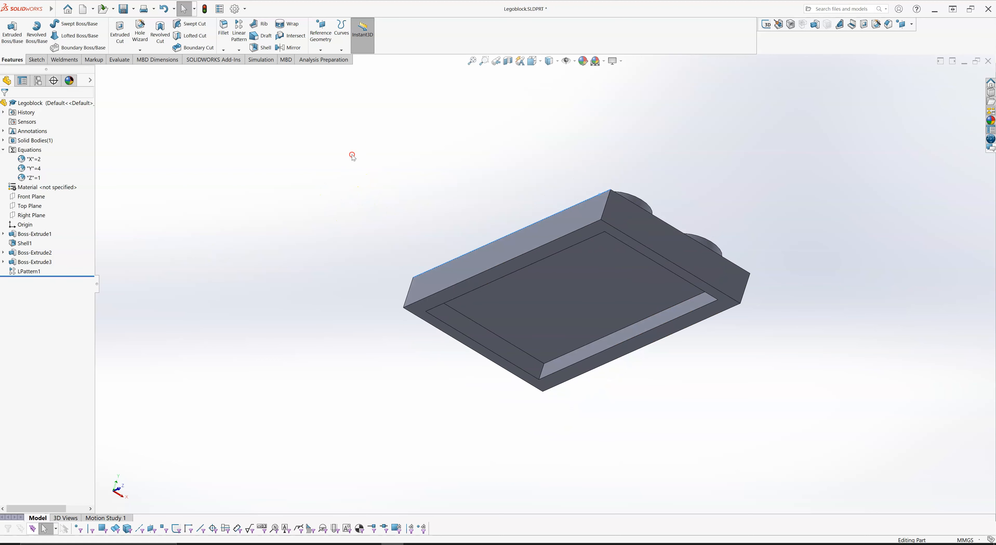
{"action": "middle_click_drag", "start_coordinate": [353, 156], "coordinate": [285, 272]}
- View the block straight from the bottom and locate the origin relative to its outline
{"action": "key", "text": "space"}
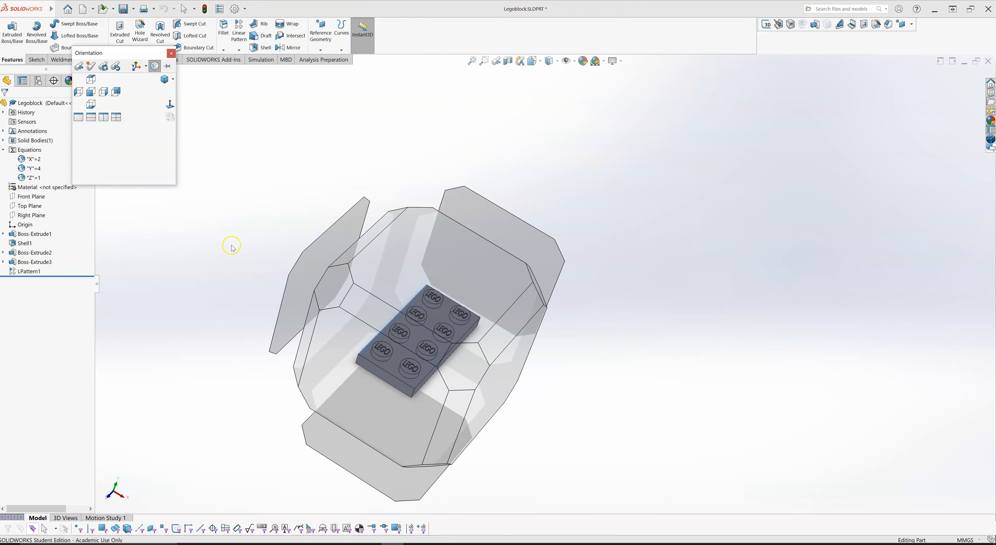
{"action": "left_click", "coordinate": [91, 105]}
{"action": "left_click", "coordinate": [357, 305]}
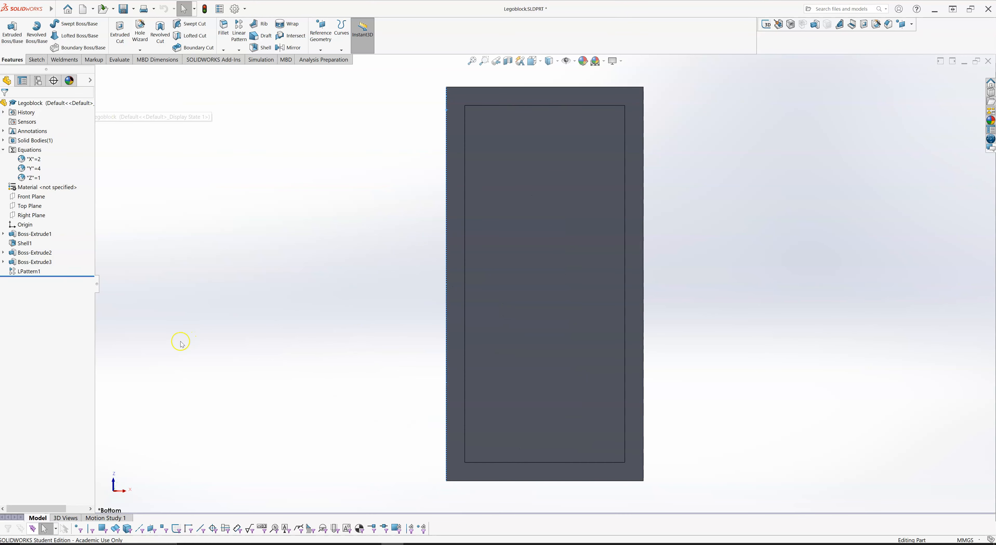
{"action": "left_click", "coordinate": [25, 225]}
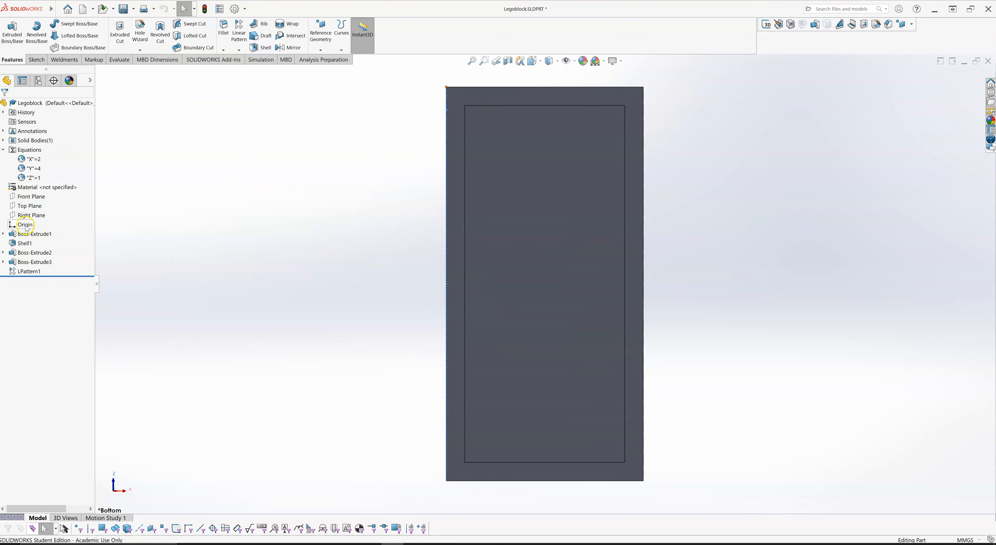
{"action": "left_click", "coordinate": [344, 80]}
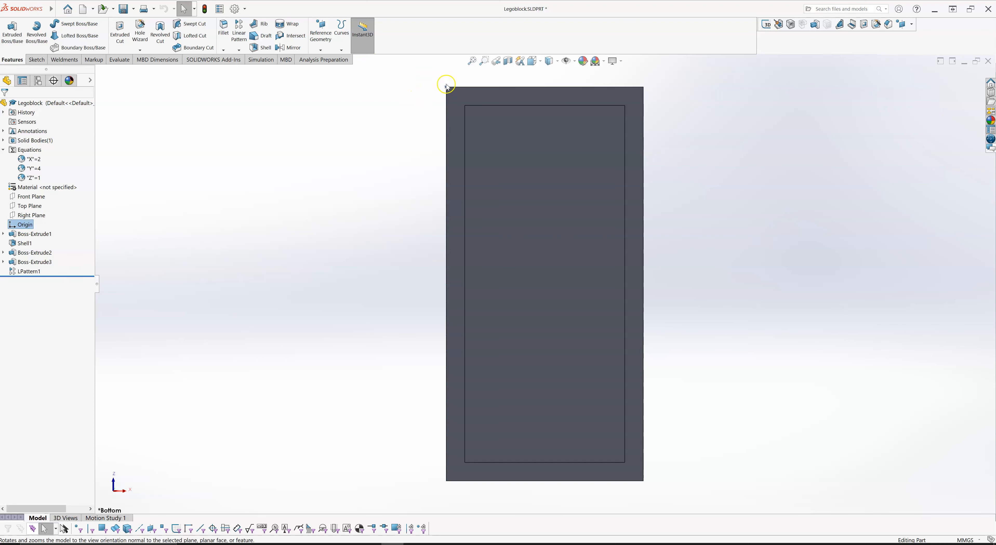
{"action": "middle_click_drag", "start_coordinate": [421, 86], "coordinate": [407, 112]}
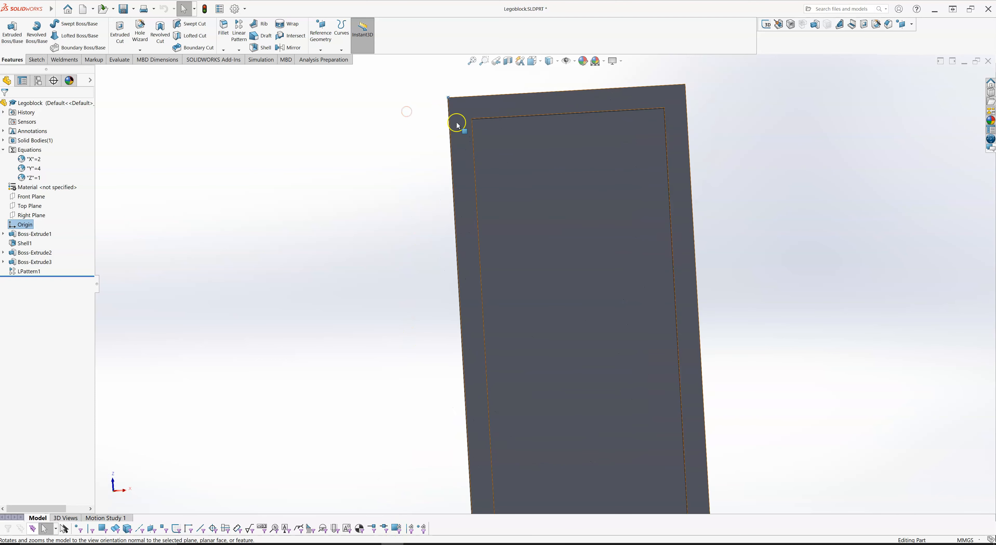
- Show the block in the Bottom view with the Hidden Lines Visible display style
{"action": "key", "text": "f"}
{"action": "key", "text": "space"}
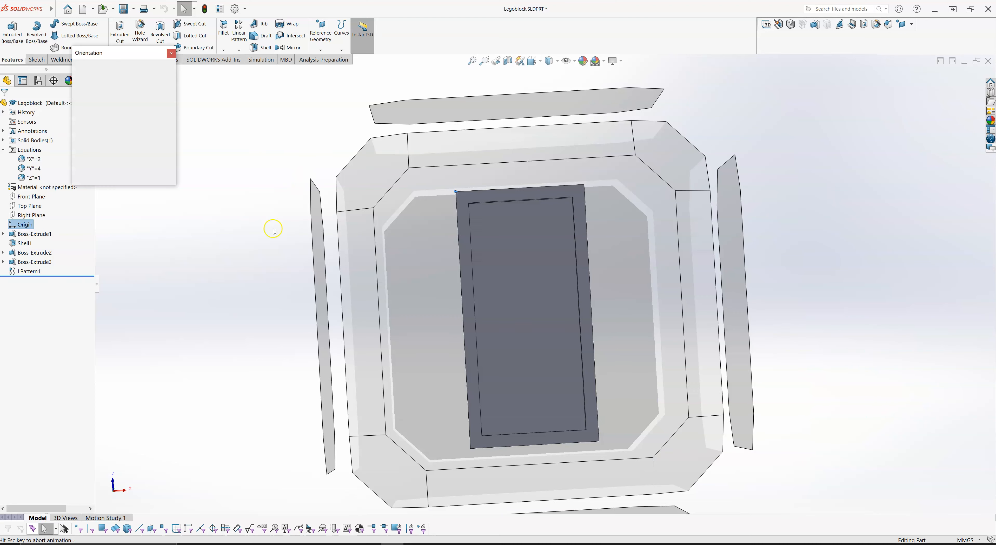
{"action": "left_click", "coordinate": [91, 104]}
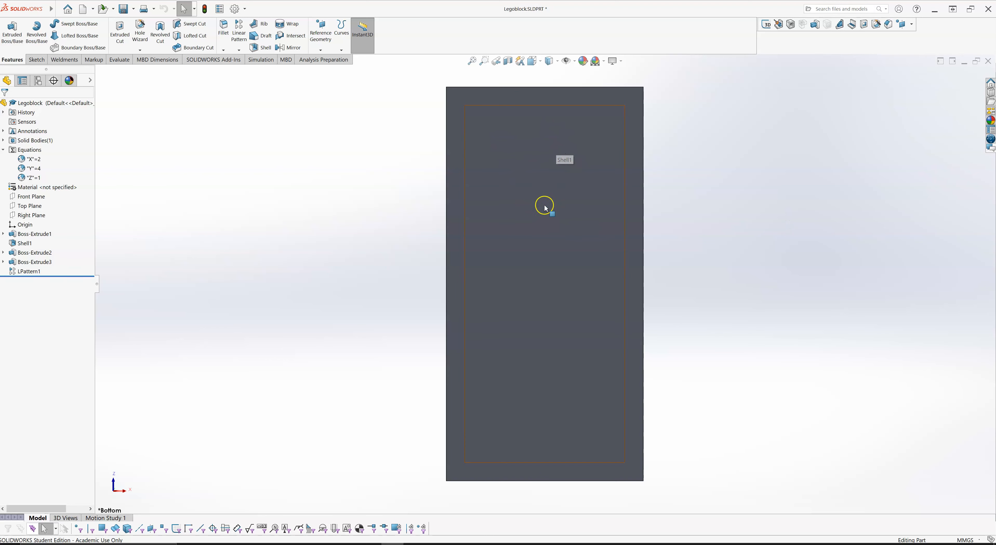
{"action": "left_click", "coordinate": [559, 62]}
{"action": "left_click", "coordinate": [557, 103]}
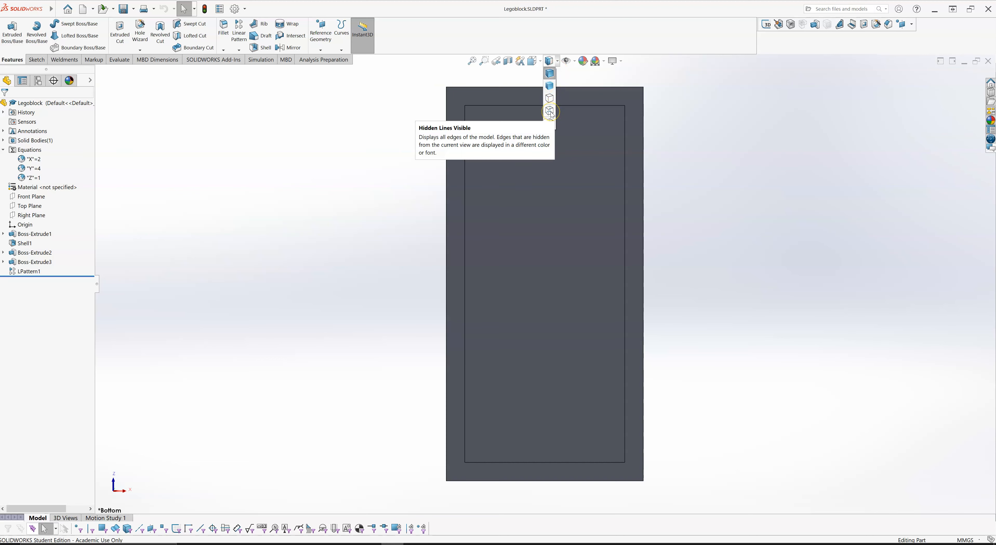
{"action": "left_click", "coordinate": [550, 111]}
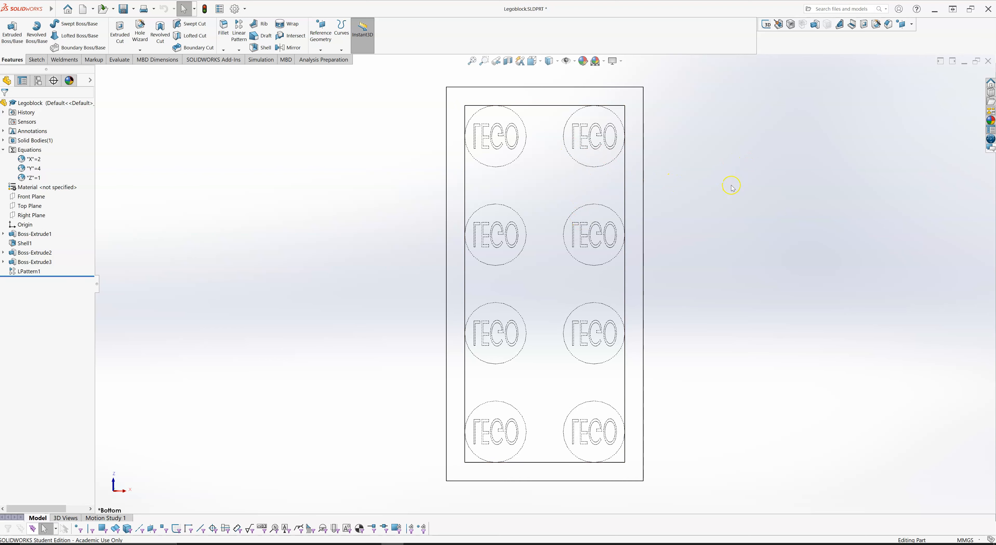
{"action": "right_click_drag", "start_coordinate": [722, 201], "coordinate": [796, 228]}
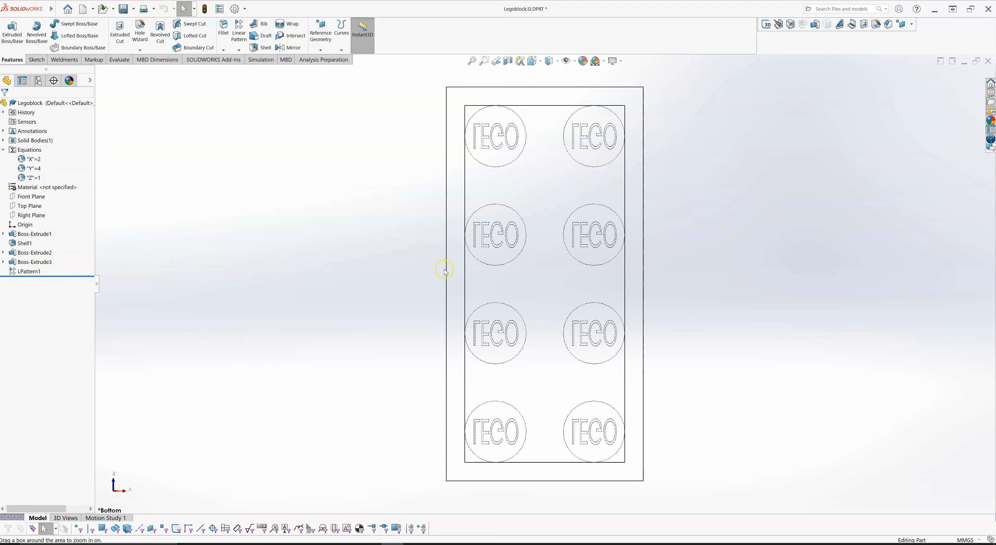
- Sketch two concentric circles, about 4 mm and 2.8 mm in diameter, on the block's inner underside face between the first four studs
{"action": "left_click", "coordinate": [36, 59]}
{"action": "left_click", "coordinate": [29, 24]}
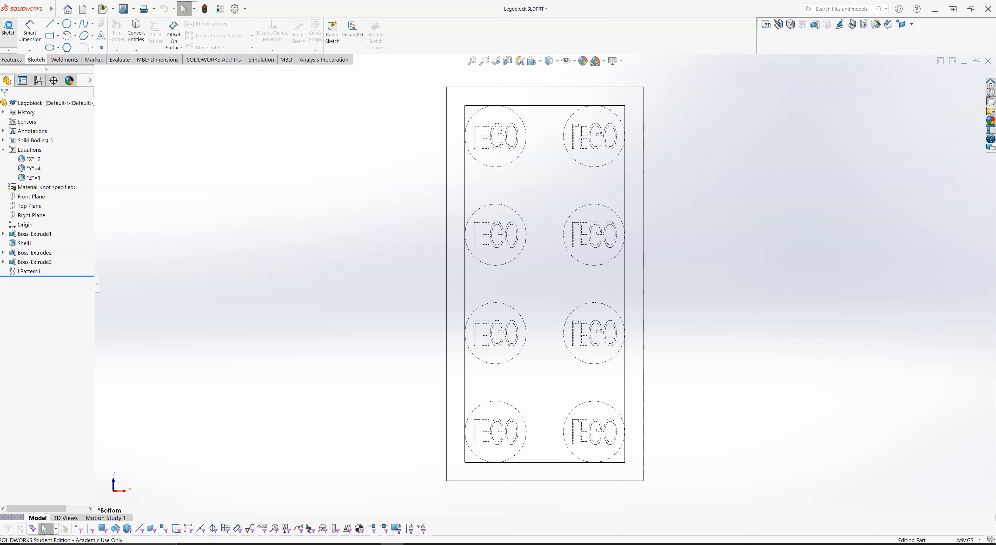
{"action": "left_click", "coordinate": [531, 179]}
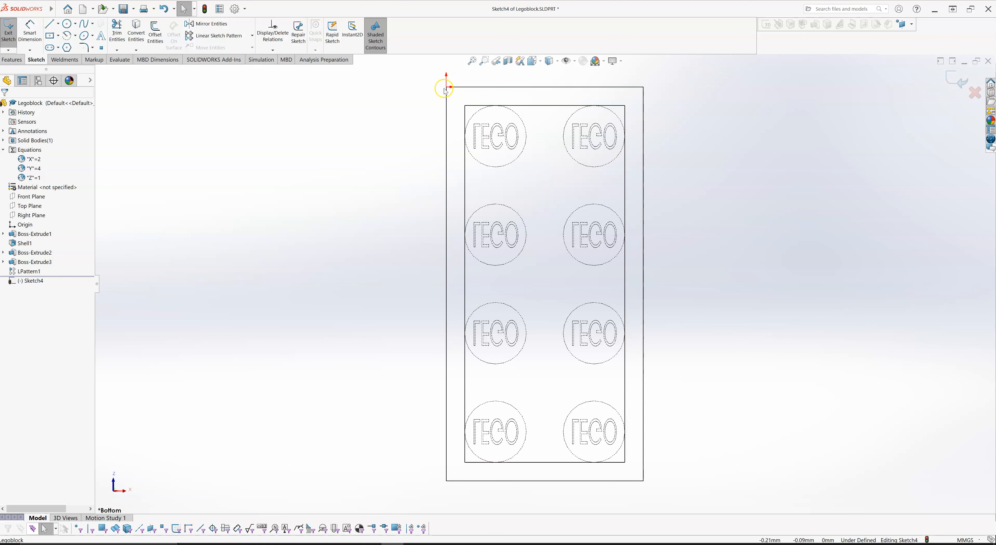
{"action": "left_click", "coordinate": [68, 24]}
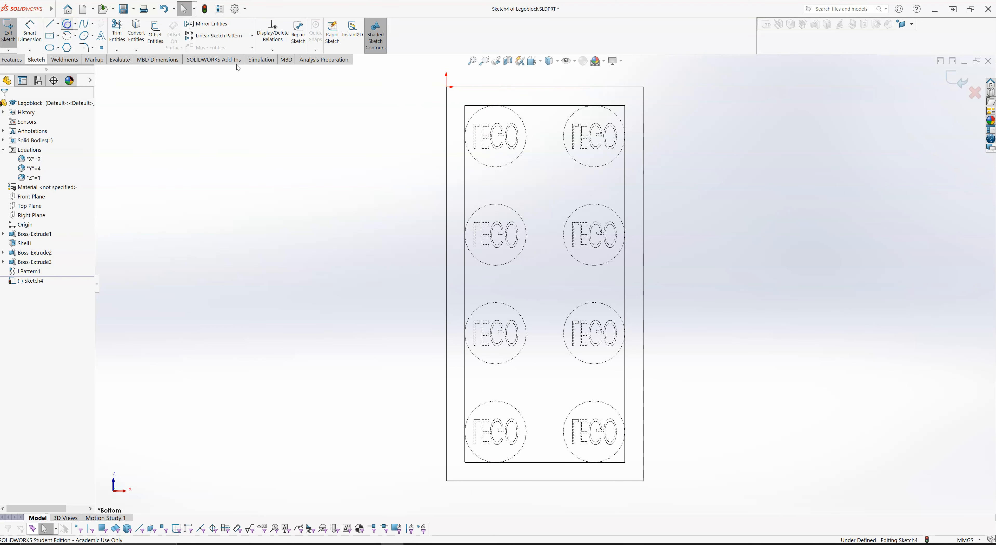
{"action": "left_click", "coordinate": [542, 183]}
{"action": "left_click", "coordinate": [566, 182]}
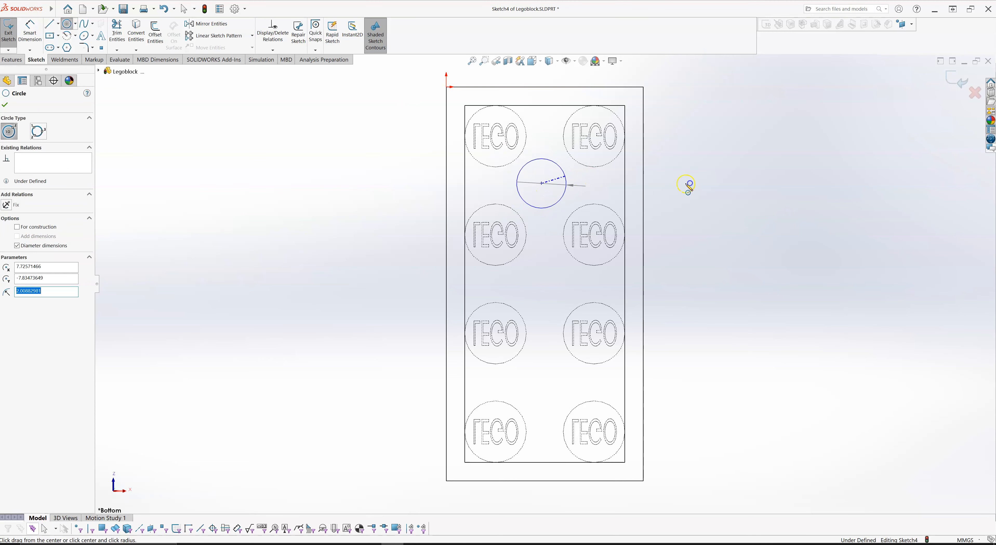
{"action": "left_click", "coordinate": [542, 183]}
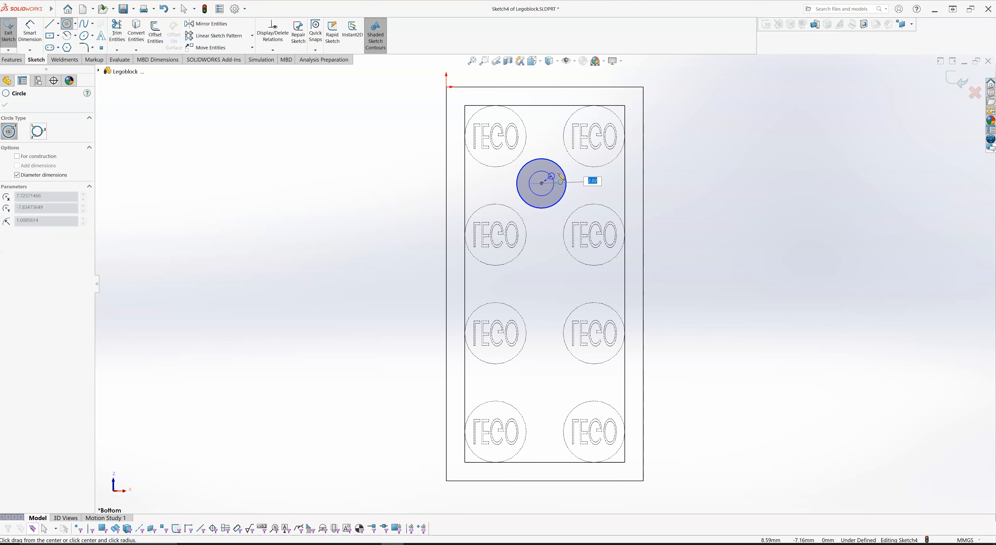
{"action": "left_click", "coordinate": [559, 183]}
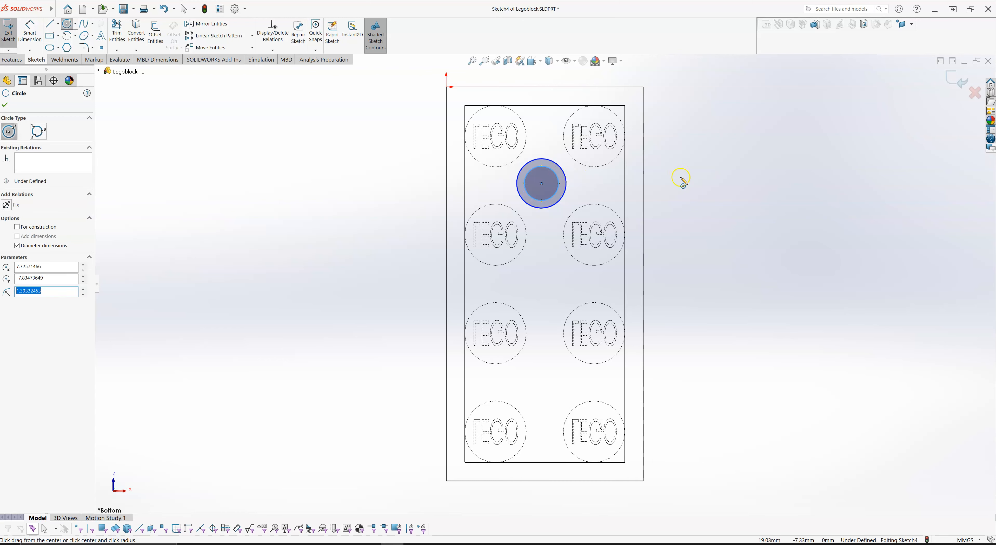
{"action": "key", "text": "Escape"}
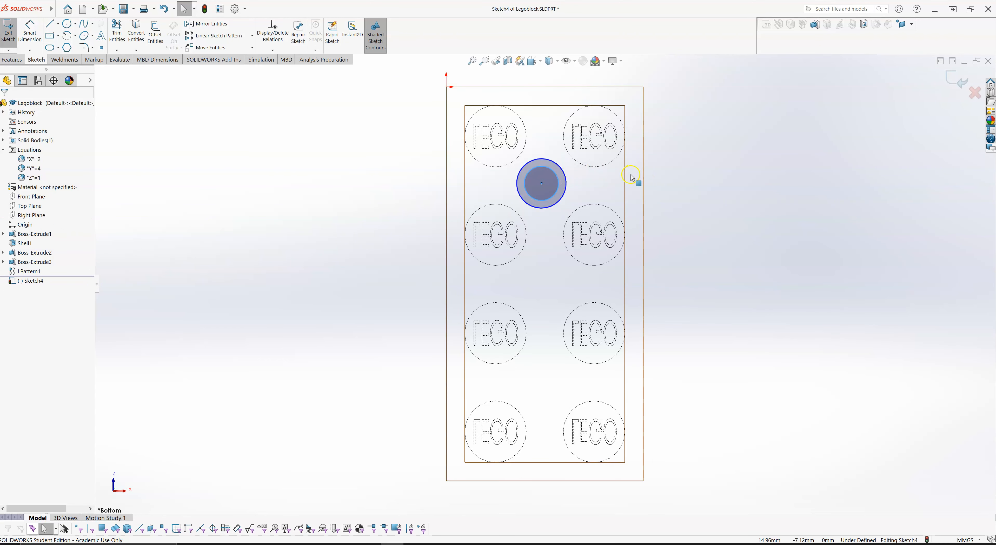
- Make the outer circle tangent to the stud edge at its upper left, nearest the origin
{"action": "left_click", "coordinate": [566, 175]}
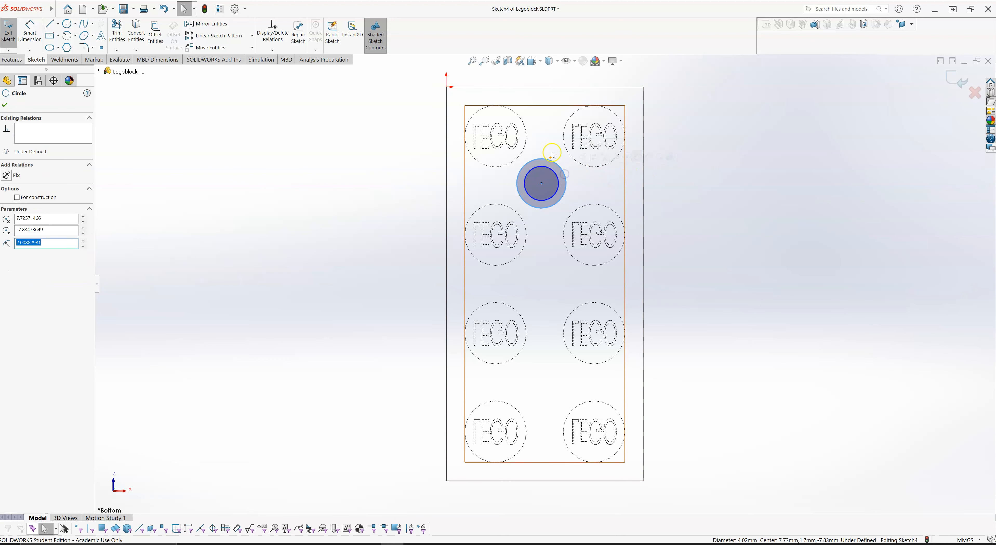
{"action": "left_click", "coordinate": [520, 158], "text": "ctrl"}
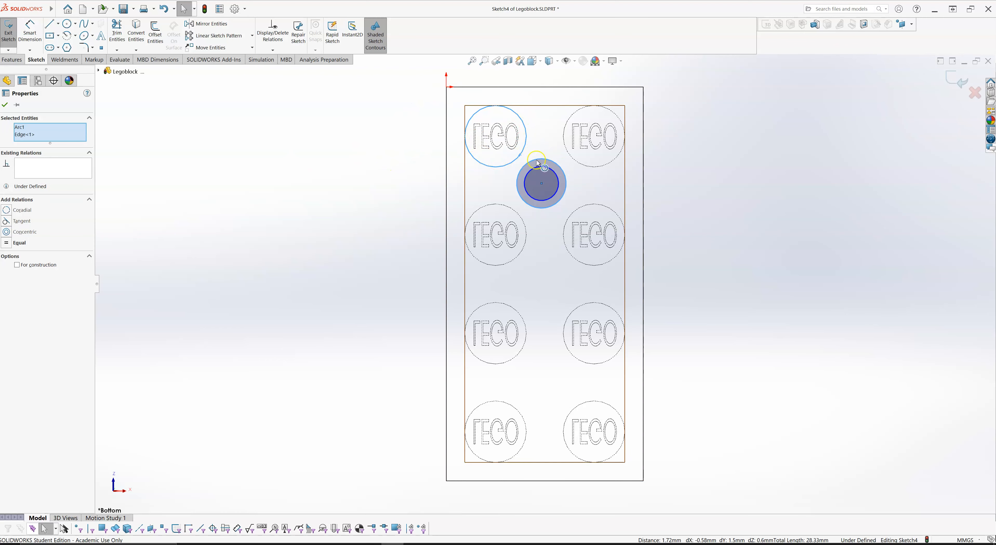
{"action": "key", "text": "ctrl"}
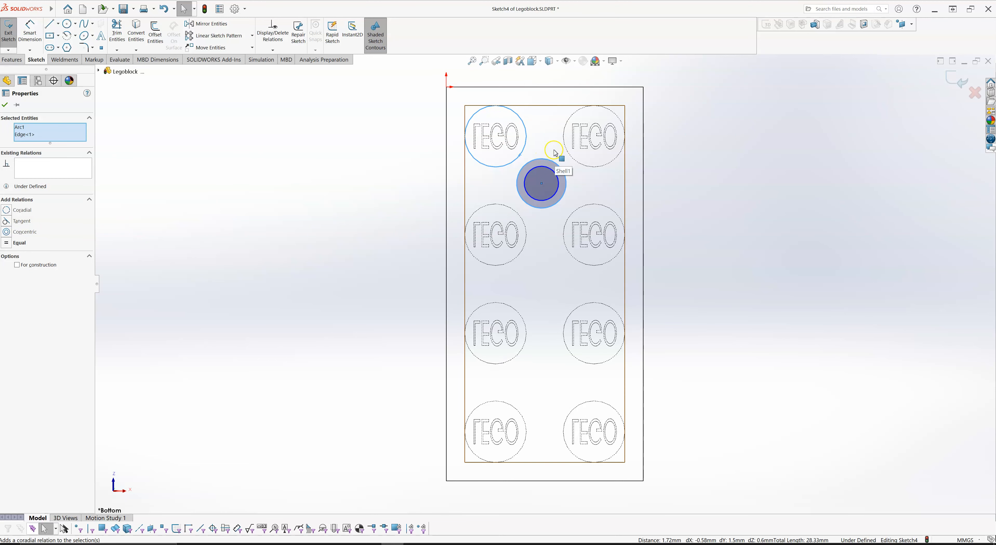
{"action": "key", "text": "ctrl"}
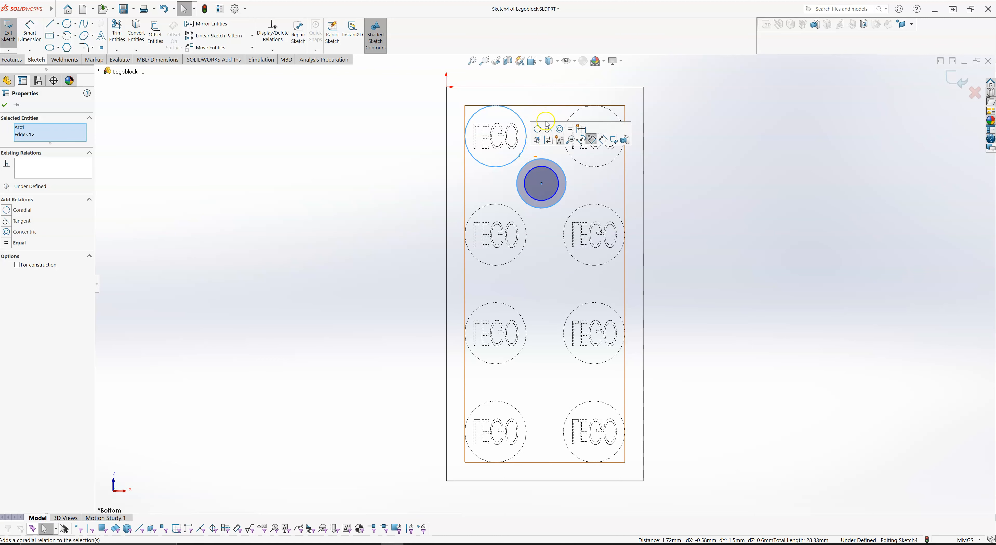
{"action": "left_click", "coordinate": [548, 132]}
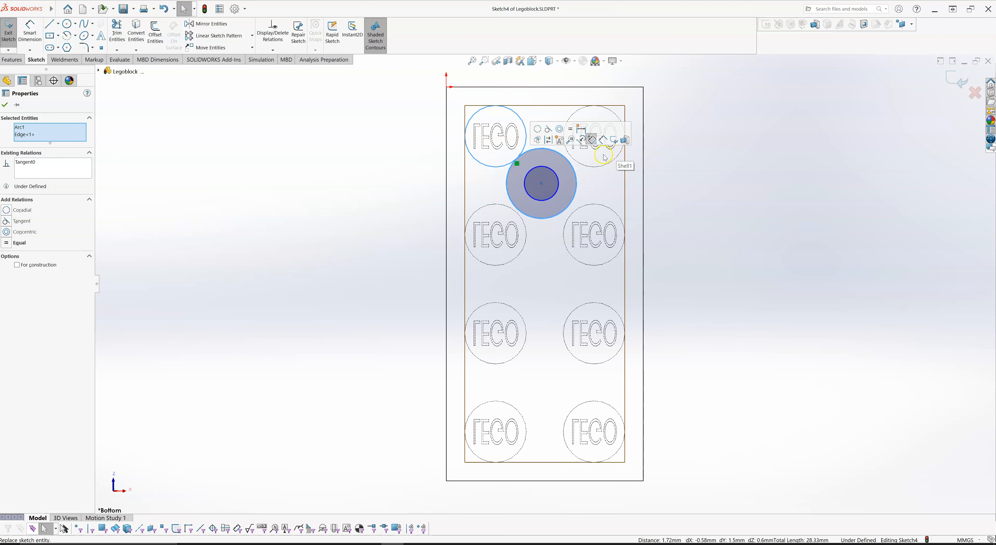
{"action": "left_click", "coordinate": [665, 178]}
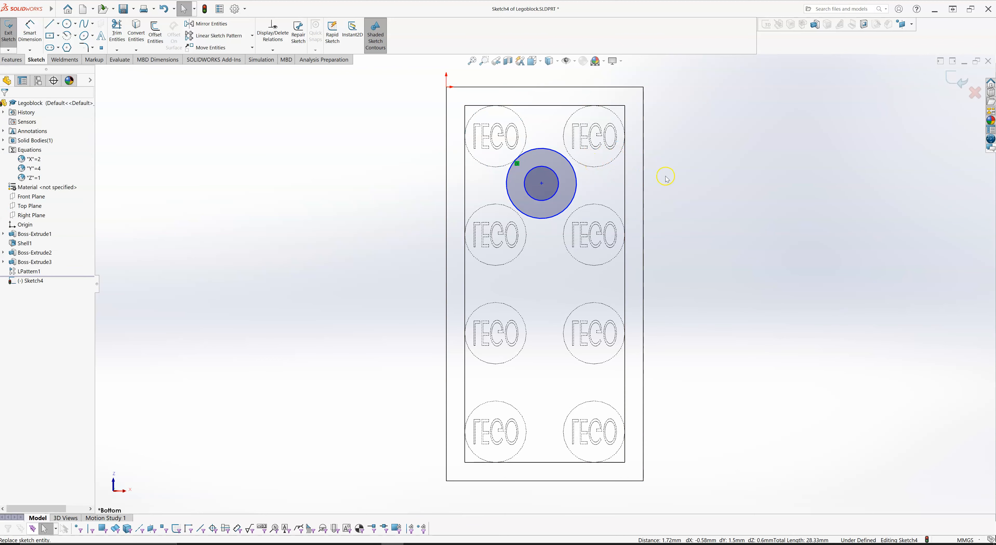
- Make the outer circle tangent to the upper-right stud edge as well
{"action": "left_click", "coordinate": [576, 176]}
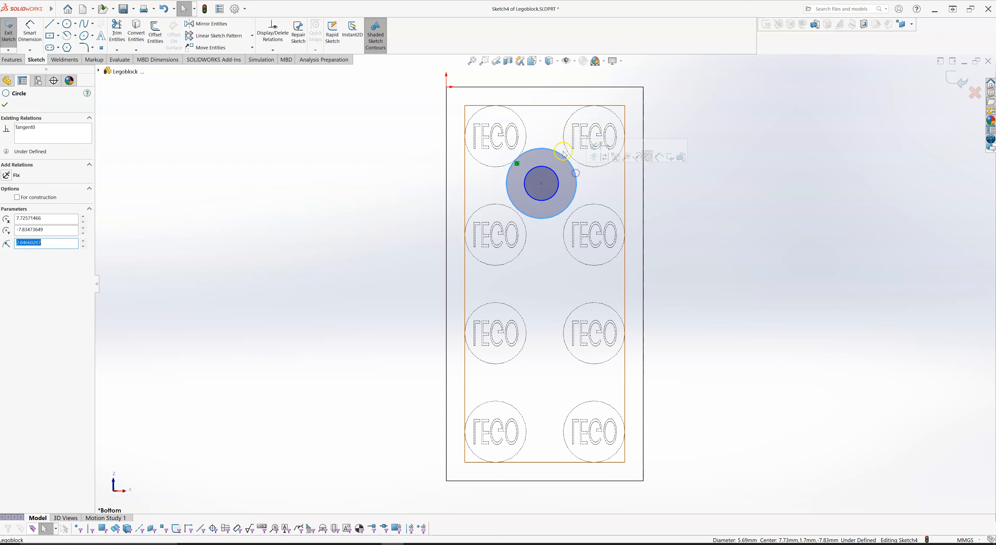
{"action": "left_click", "coordinate": [567, 149], "text": "ctrl"}
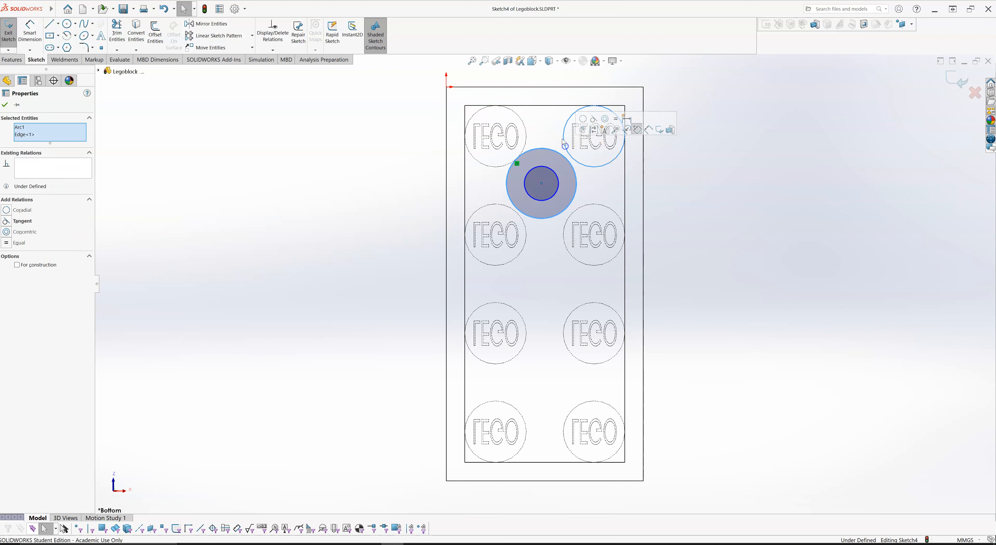
{"action": "left_click", "coordinate": [594, 120]}
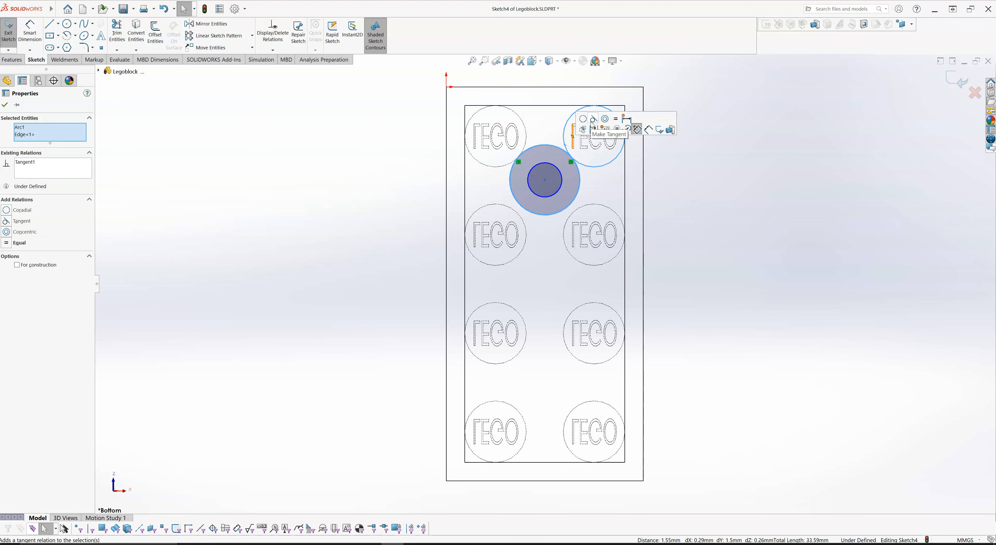
{"action": "key", "text": "Escape"}
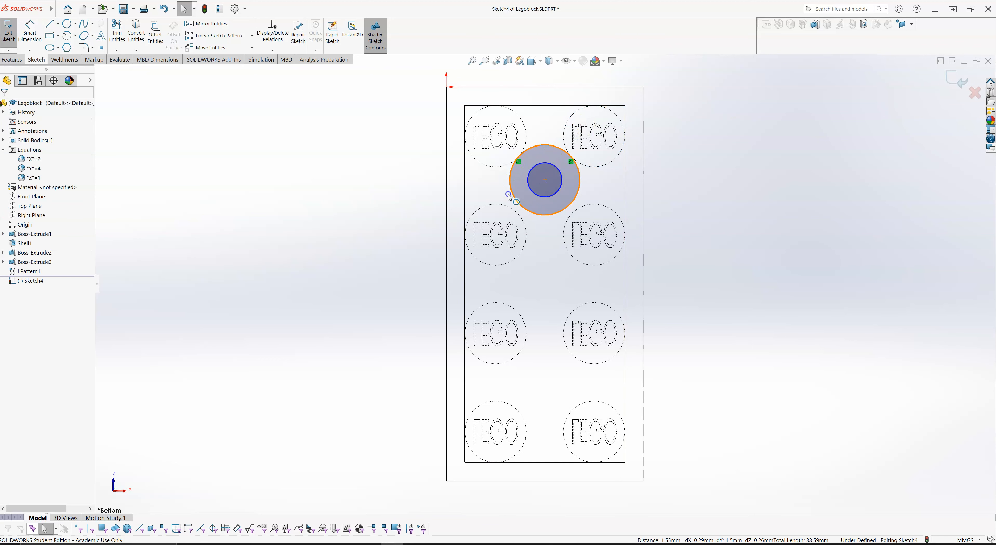
- Fully define the outer circle by making it tangent to the left stud edge in the second row
{"action": "left_click", "coordinate": [507, 188]}
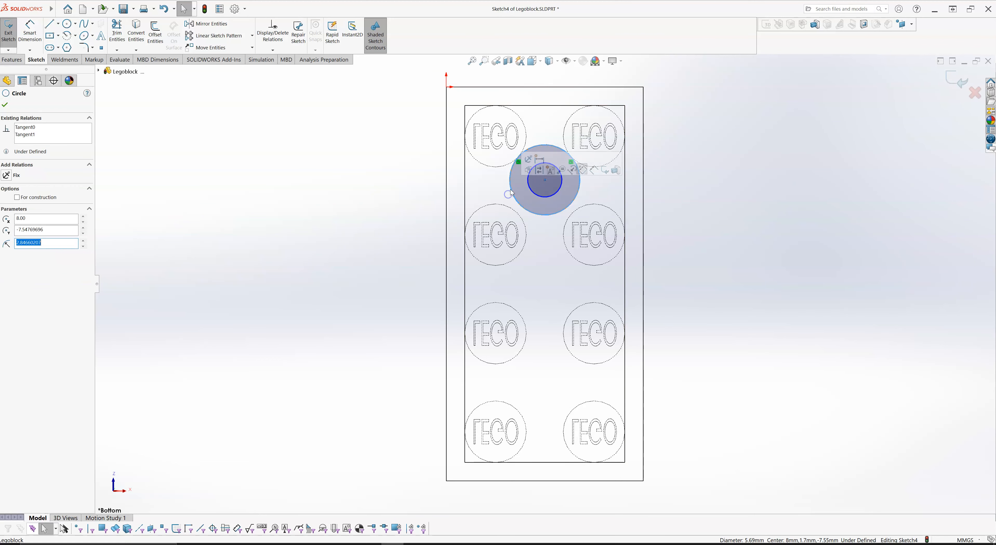
{"action": "left_click", "coordinate": [506, 209], "text": "ctrl"}
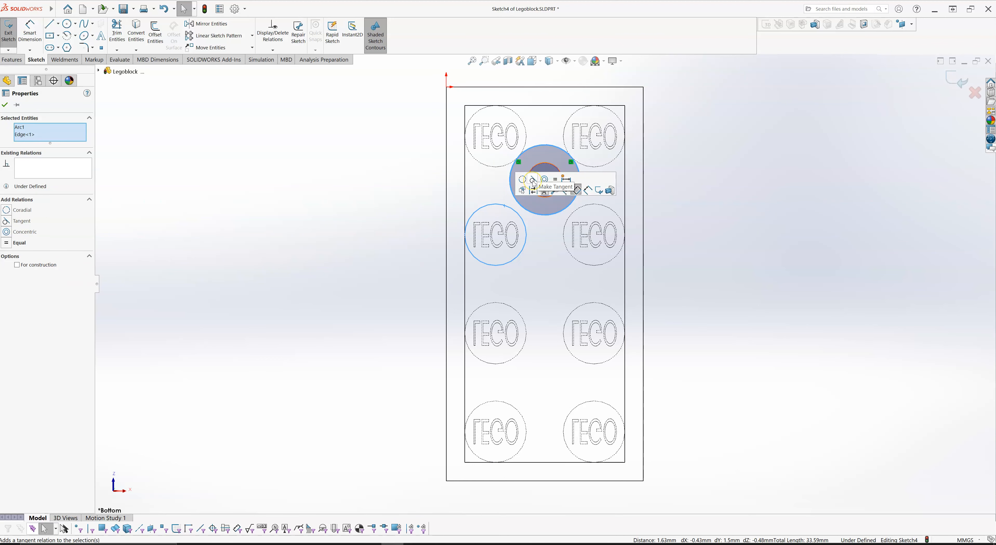
{"action": "left_click", "coordinate": [533, 180]}
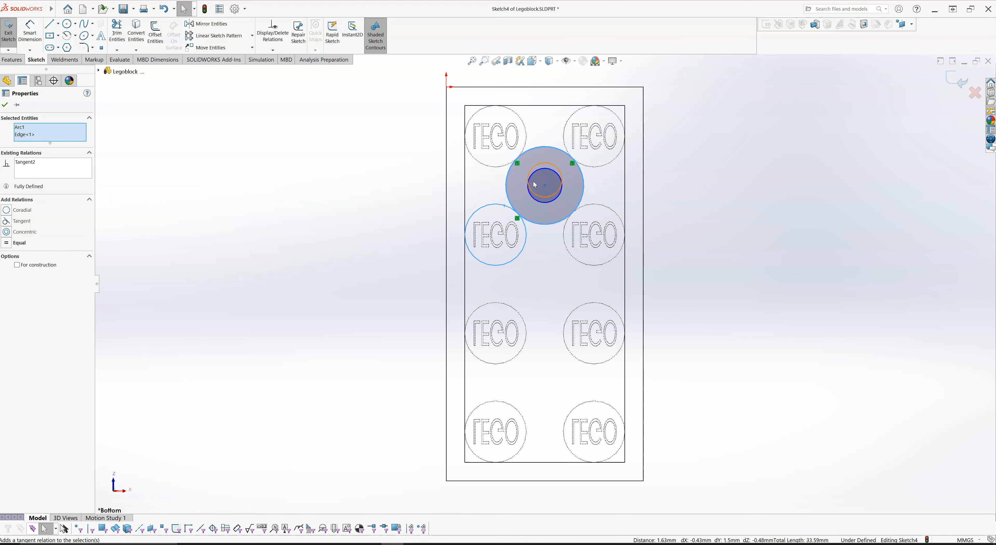
{"action": "left_click", "coordinate": [719, 178]}
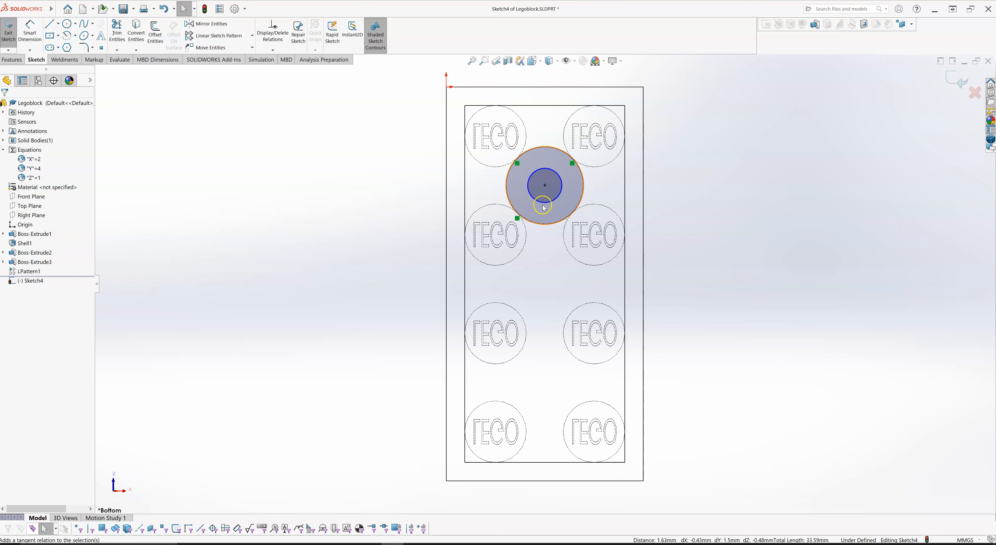
- Enlarge the inner circle to about 4.75 mm in diameter, keeping it concentric with the outer circle
{"action": "mouse_move", "coordinate": [561, 181]}
{"action": "left_mouse_down"}
{"action": "mouse_move", "coordinate": [576, 176]}
{"action": "mouse_move", "coordinate": [572, 183]}
{"action": "left_mouse_up"}
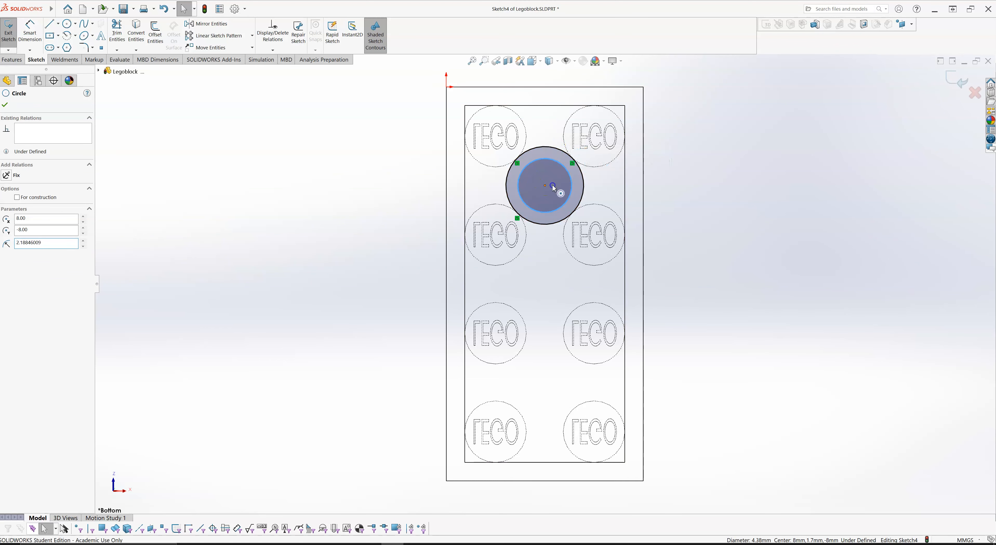
{"action": "left_click", "coordinate": [545, 186]}
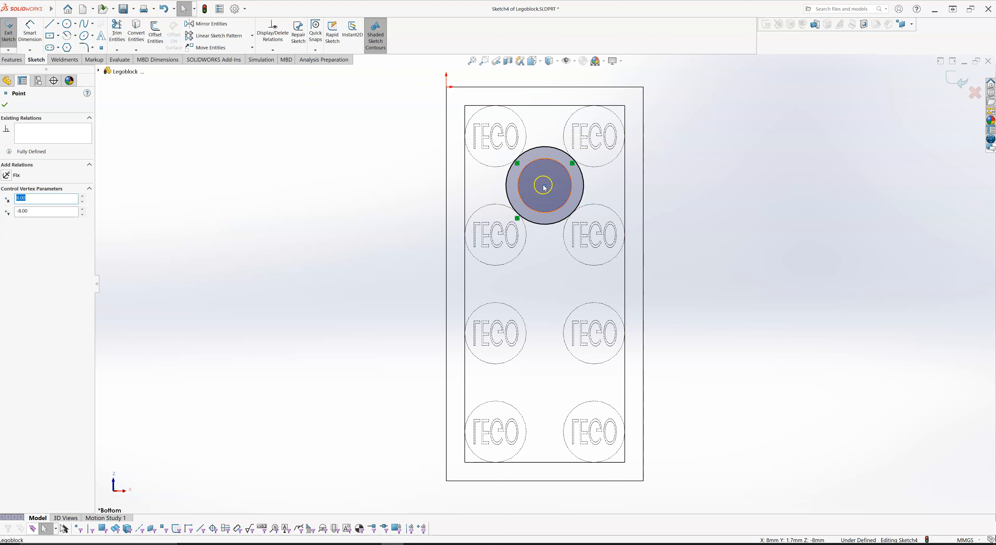
{"action": "left_click", "coordinate": [571, 182]}
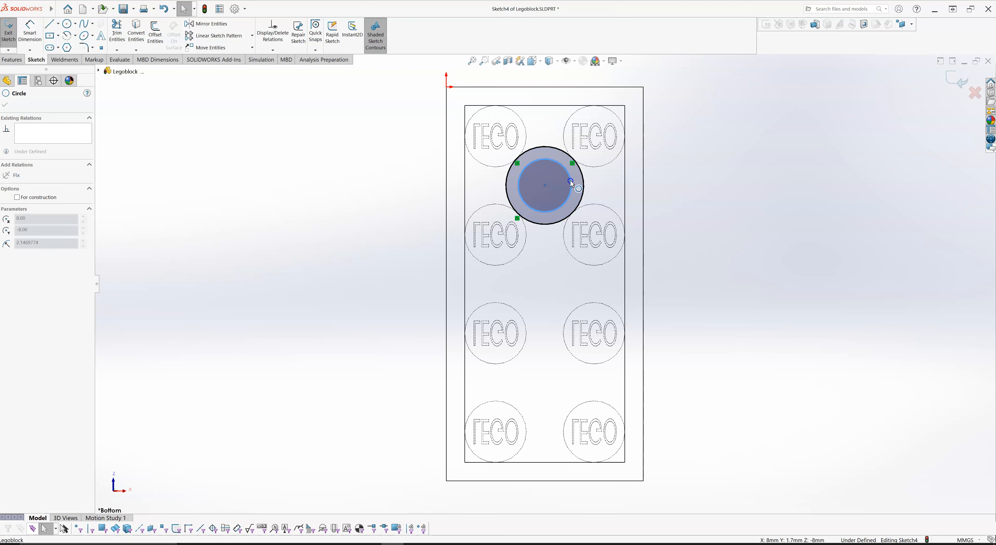
{"action": "left_click", "coordinate": [667, 194]}
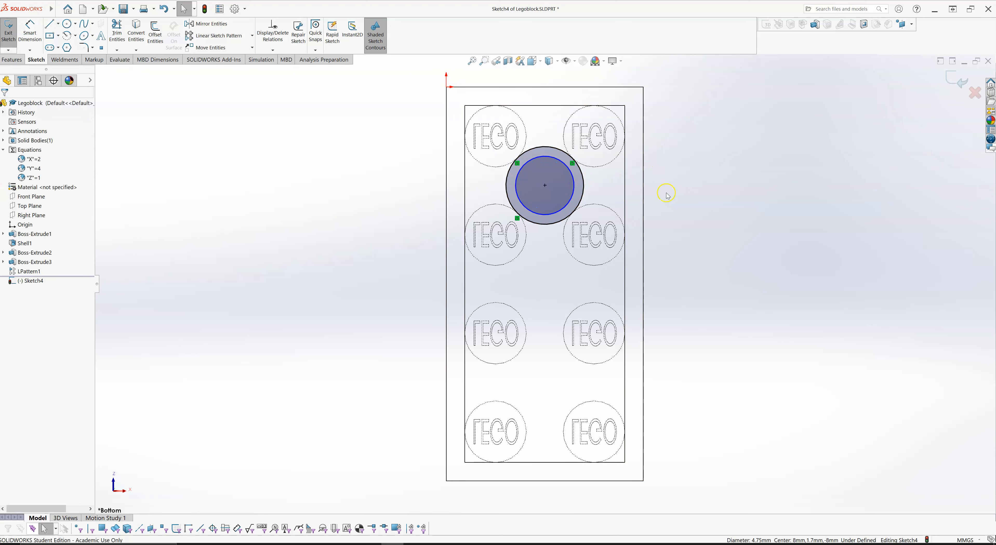
- Dimension the gap between the inner and outer circles as 0.75 mm and exit the sketch
{"action": "right_click_drag", "start_coordinate": [692, 205], "coordinate": [693, 161]}
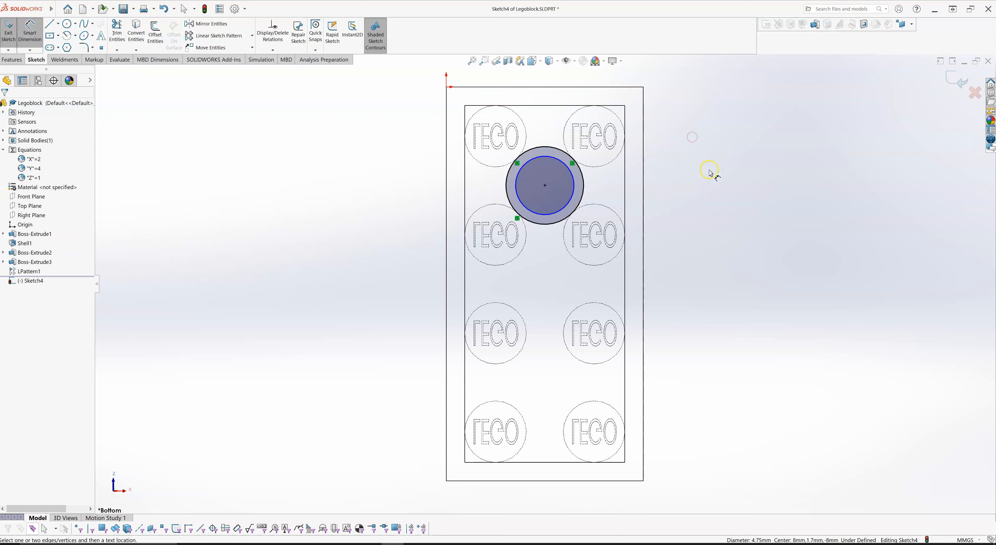
{"action": "key", "text": "Escape"}
{"action": "right_click_drag", "start_coordinate": [708, 208], "coordinate": [708, 167]}
{"action": "left_click", "coordinate": [575, 185]}
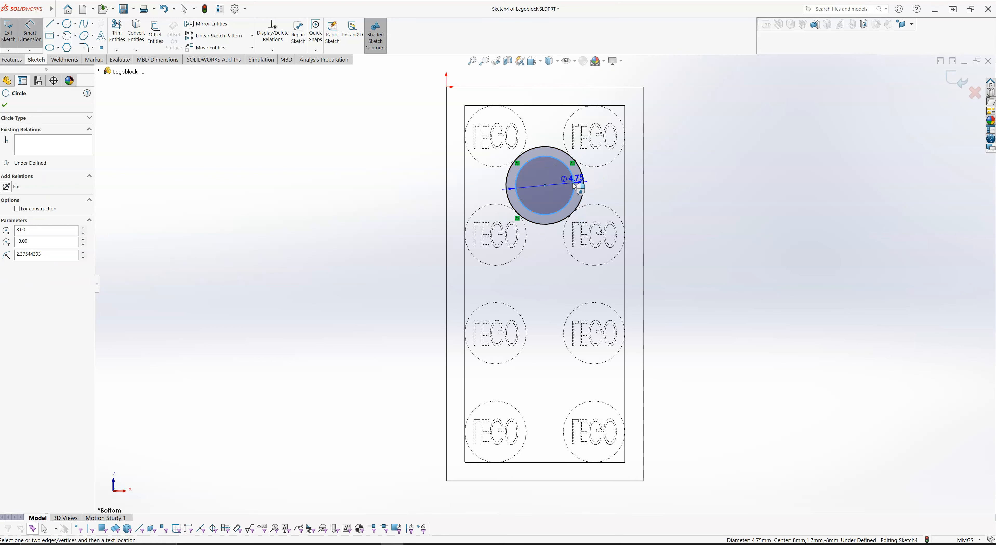
{"action": "left_click", "coordinate": [587, 185]}
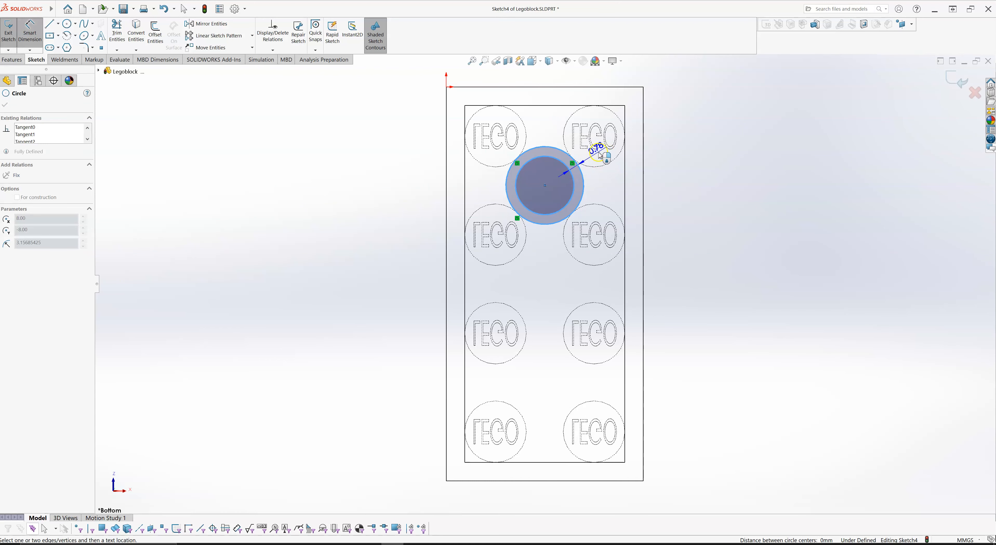
{"action": "left_click", "coordinate": [613, 174]}
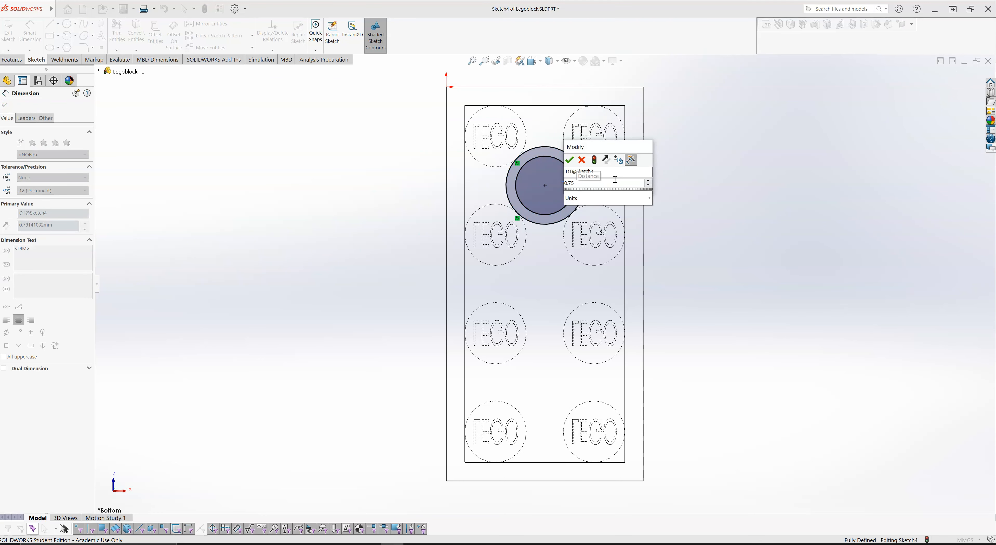
{"action": "key", "text": "Return"}
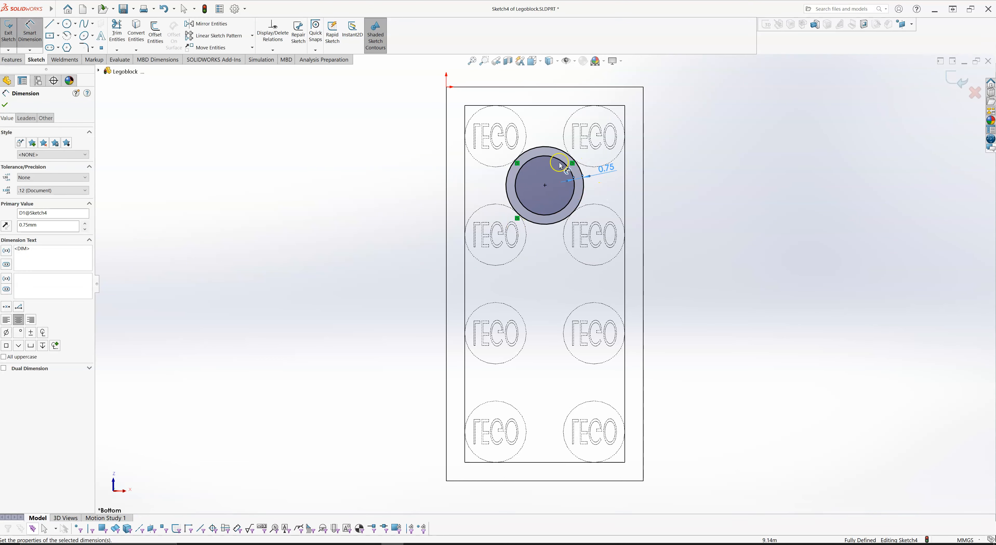
{"action": "key", "text": "Escape"}
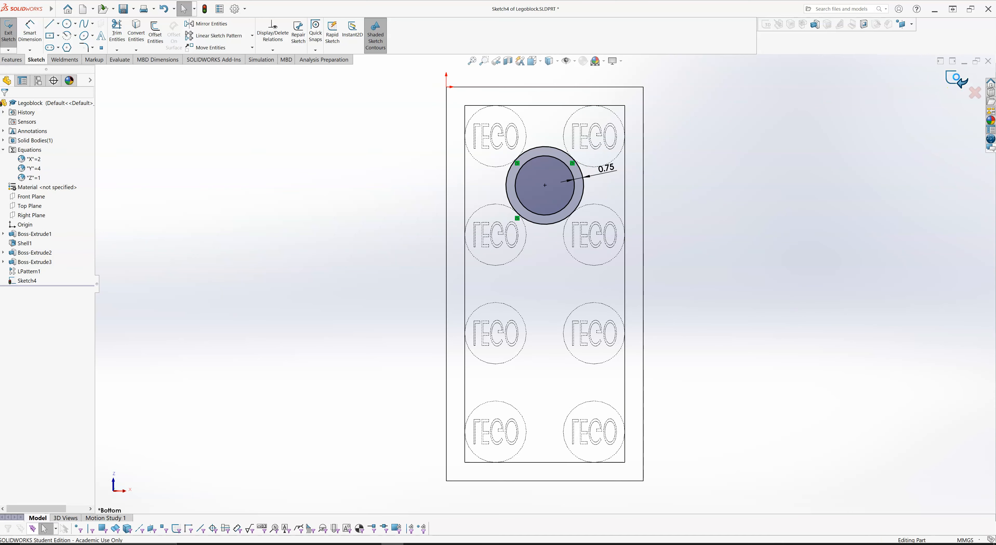
{"action": "left_click", "coordinate": [955, 83]}
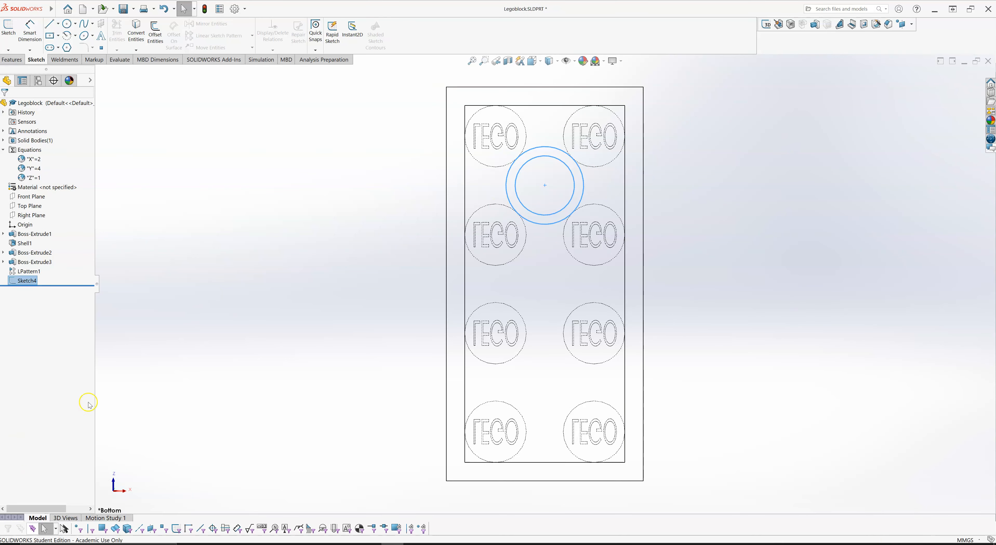
- Show the block from an angled underside view in the shaded display style with visible edges
{"action": "middle_click_drag", "start_coordinate": [340, 212], "coordinate": [269, 256]}
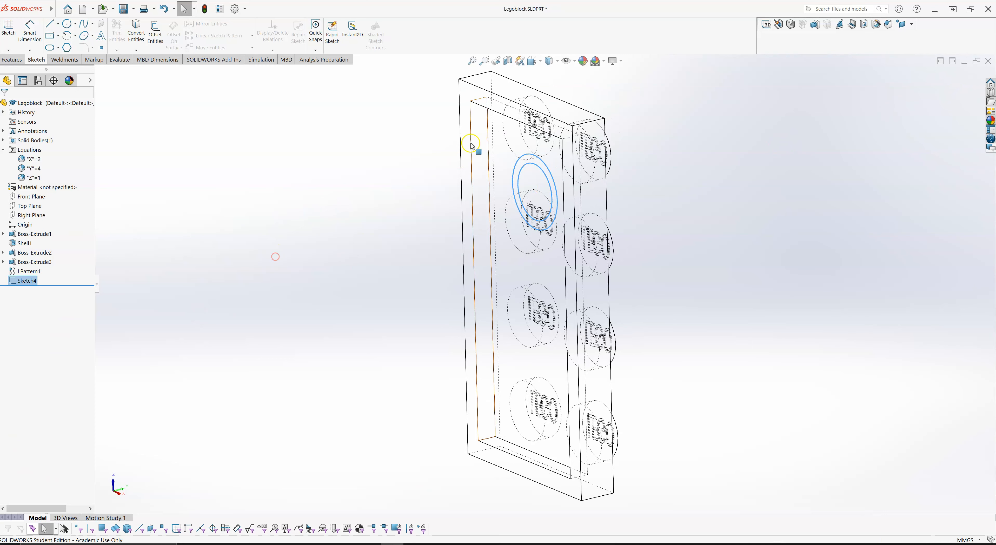
{"action": "left_click", "coordinate": [558, 61]}
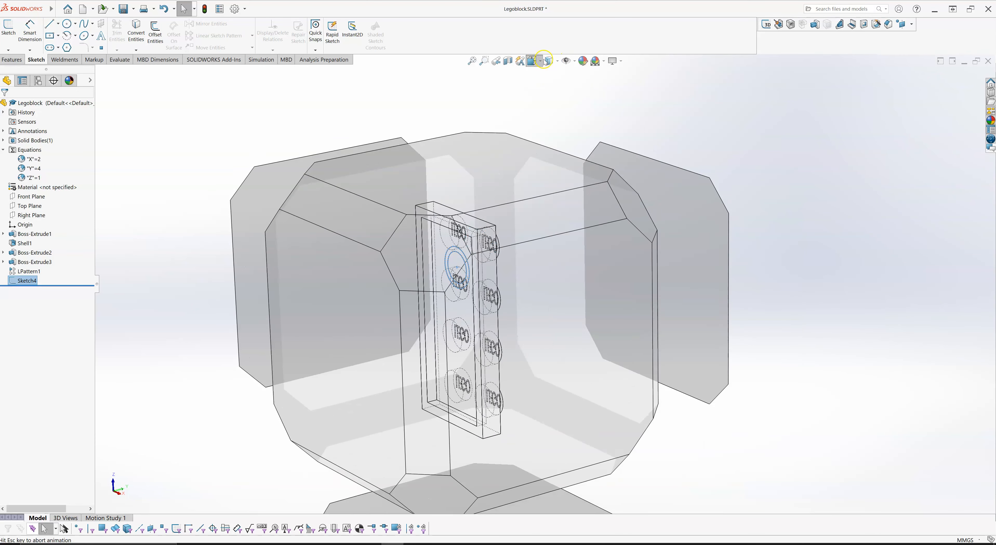
{"action": "left_click", "coordinate": [550, 73]}
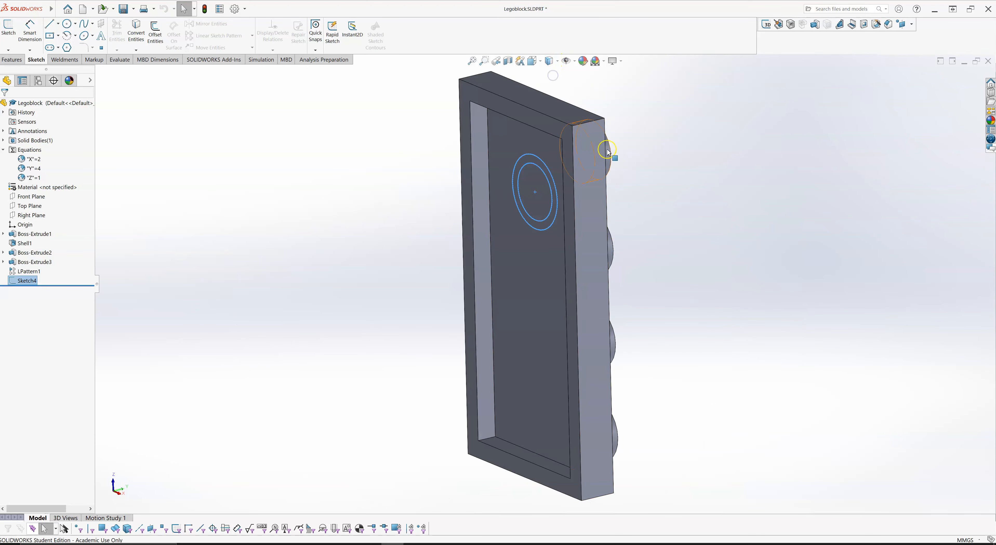
- Start a boss extrusion of the two-circle tube sketch inside the block's underside
{"action": "middle_click_drag", "start_coordinate": [509, 158], "coordinate": [576, 192]}
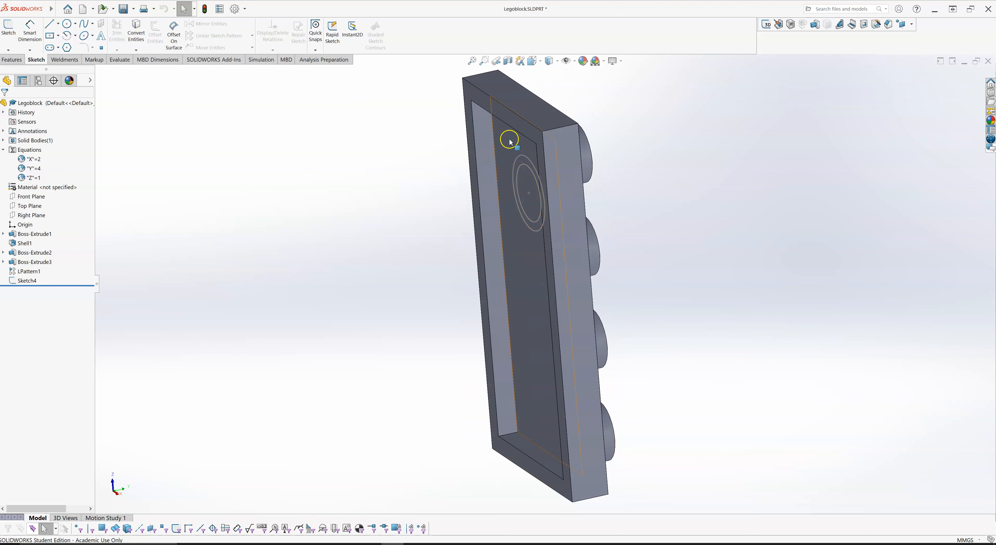
{"action": "middle_click_drag", "start_coordinate": [411, 184], "coordinate": [427, 133]}
{"action": "middle_click_drag", "start_coordinate": [399, 166], "coordinate": [423, 169]}
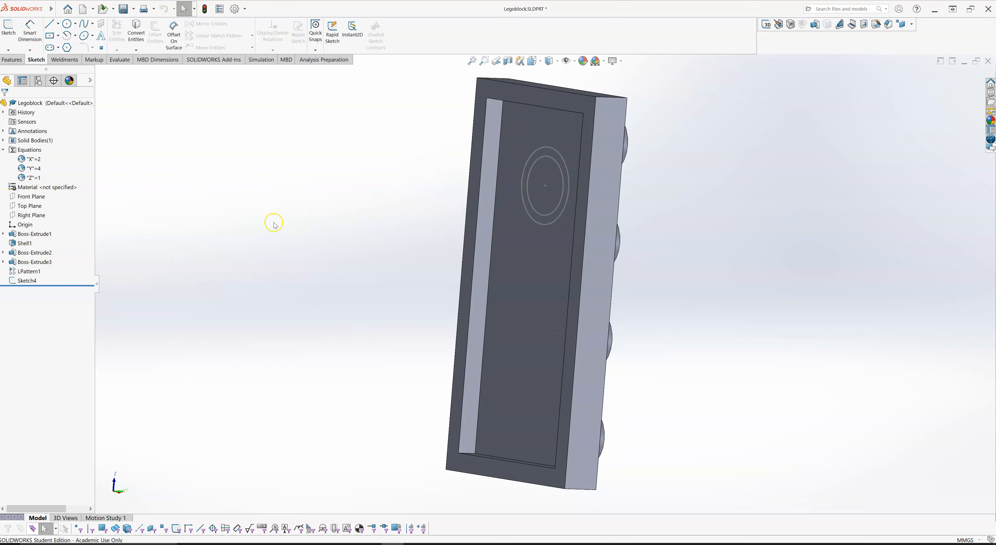
{"action": "left_click", "coordinate": [27, 281]}
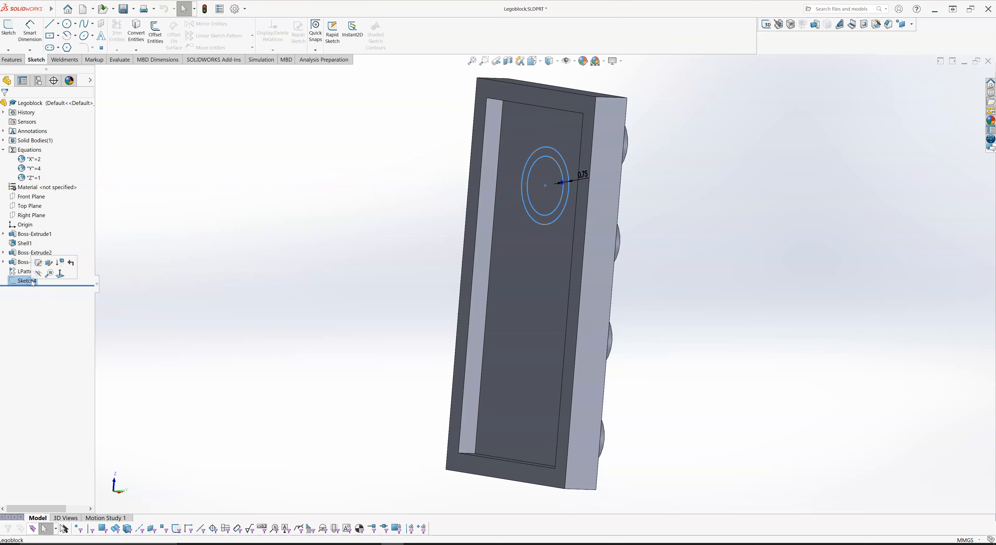
{"action": "left_click", "coordinate": [12, 59]}
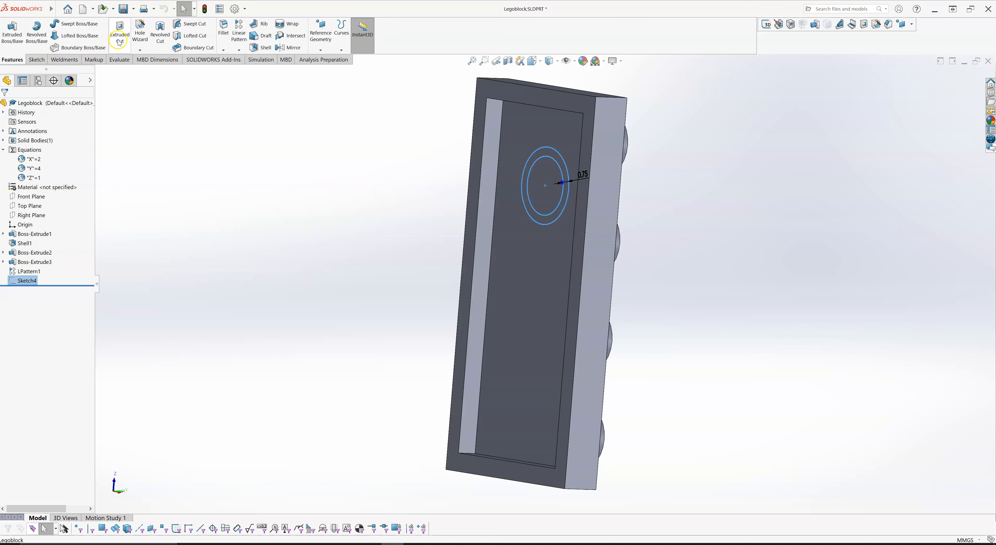
{"action": "left_click", "coordinate": [12, 31]}
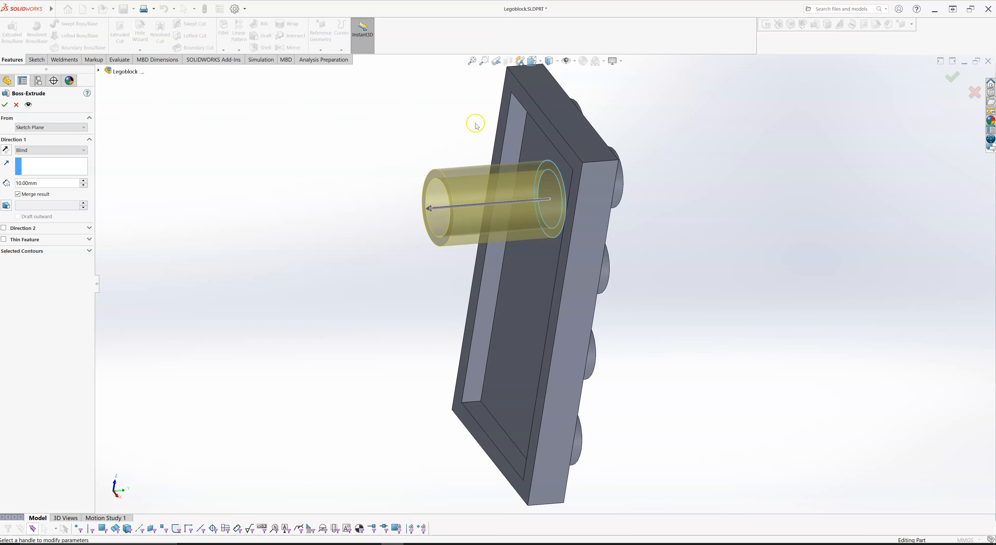
{"action": "scroll", "coordinate": [533, 123], "scroll_direction": "down", "scroll_amount": 1}
{"action": "middle_click_drag", "start_coordinate": [548, 119], "coordinate": [522, 140]}
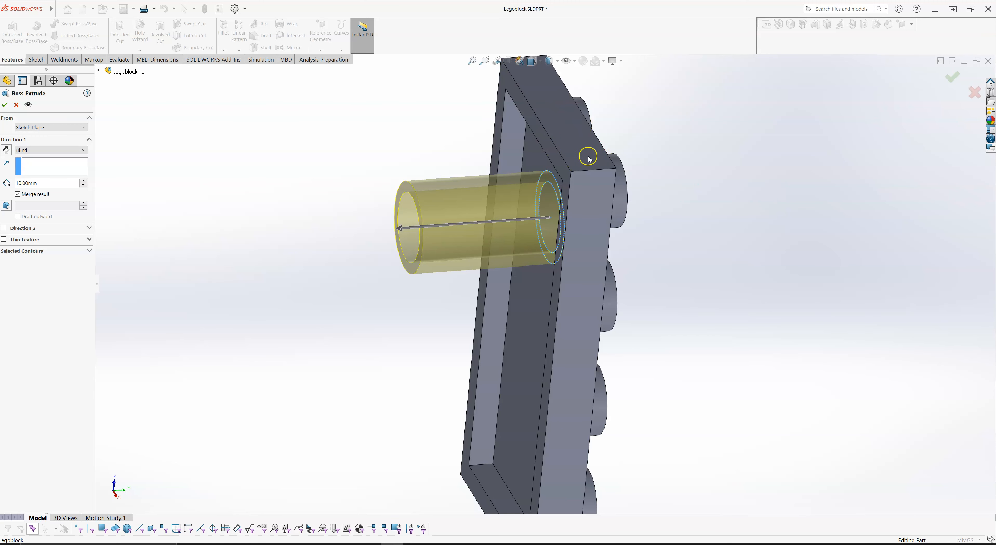
{"action": "middle_click_drag", "start_coordinate": [564, 157], "coordinate": [599, 128]}
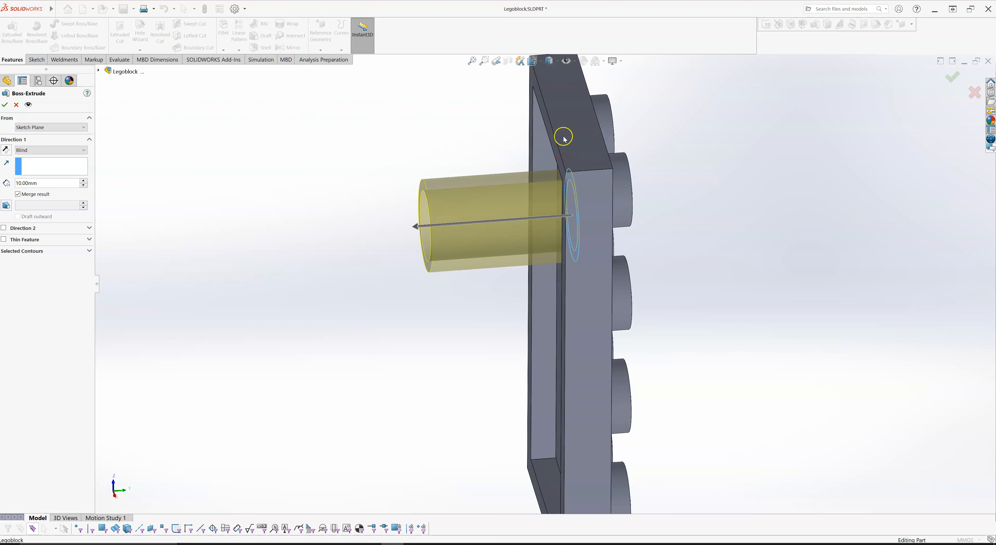
{"action": "scroll", "coordinate": [566, 135], "scroll_direction": "up", "scroll_amount": 2}
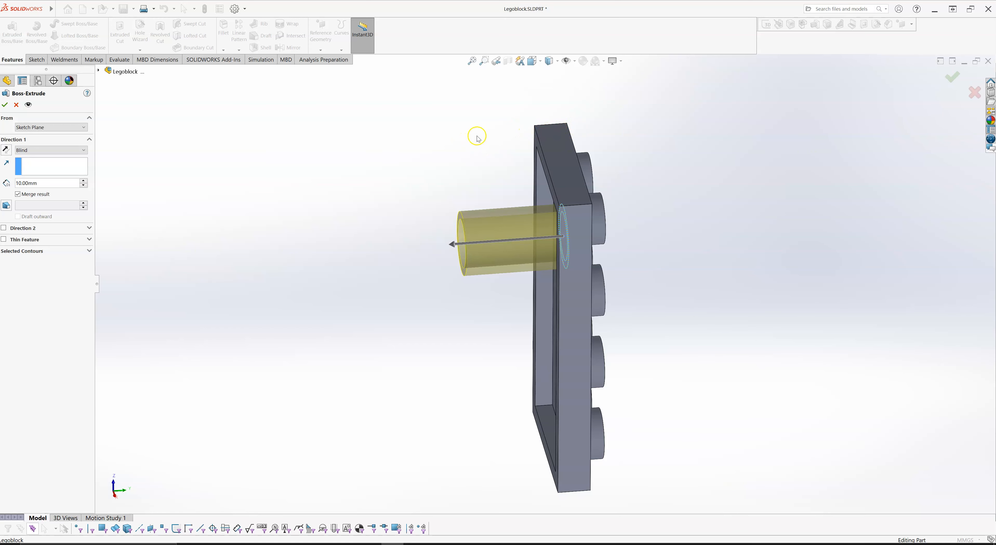
- Try a blind depth of 3 mm for the tube extrusion
{"action": "left_click", "coordinate": [469, 241]}
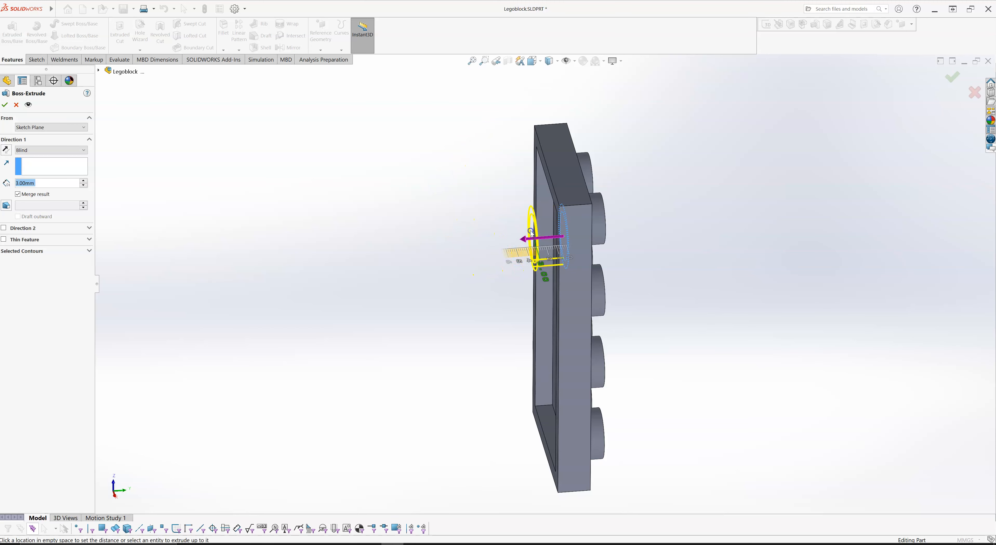
{"action": "left_click", "coordinate": [529, 231]}
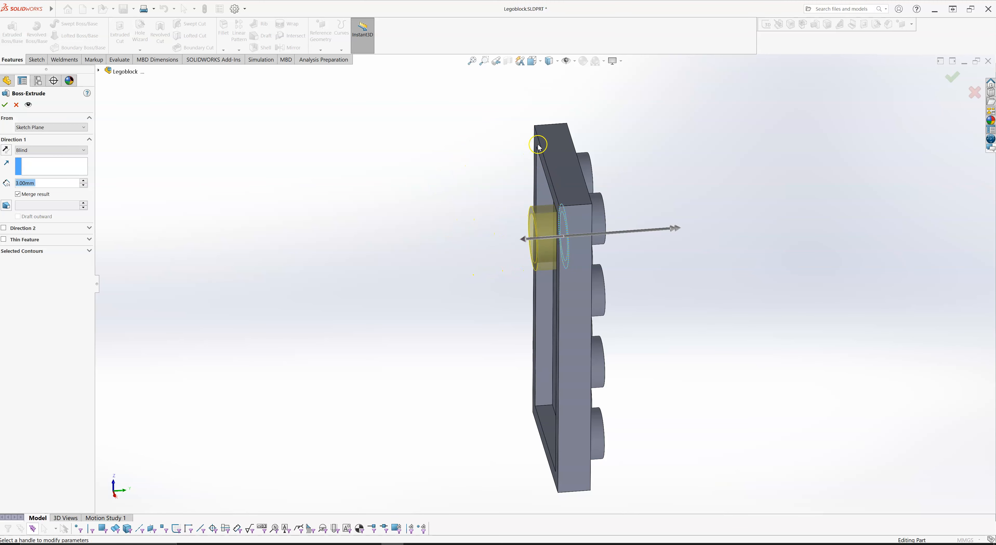
{"action": "left_click", "coordinate": [390, 182]}
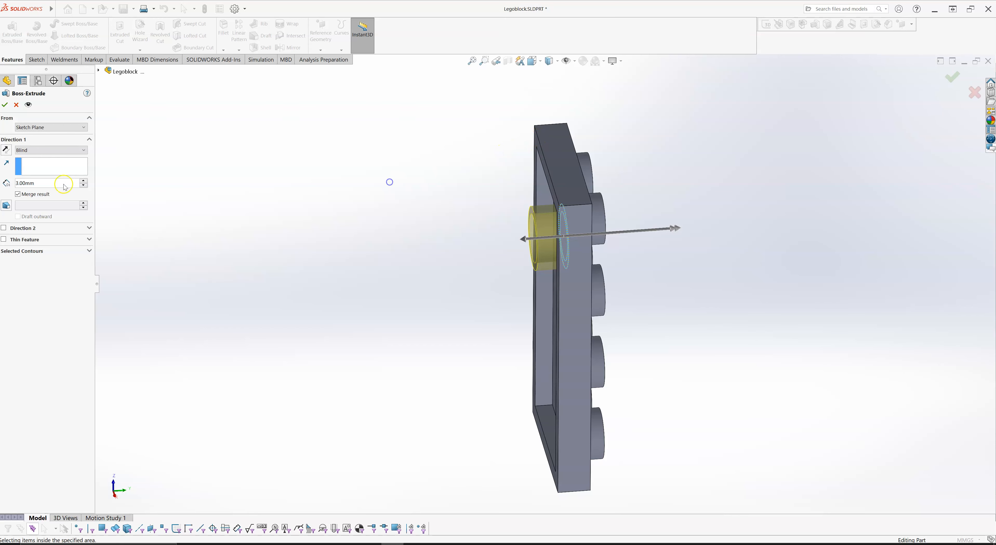
- Extrude the tube with the Up To Surface end condition, ending at the rim face of the block's open underside
{"action": "left_click", "coordinate": [36, 152]}
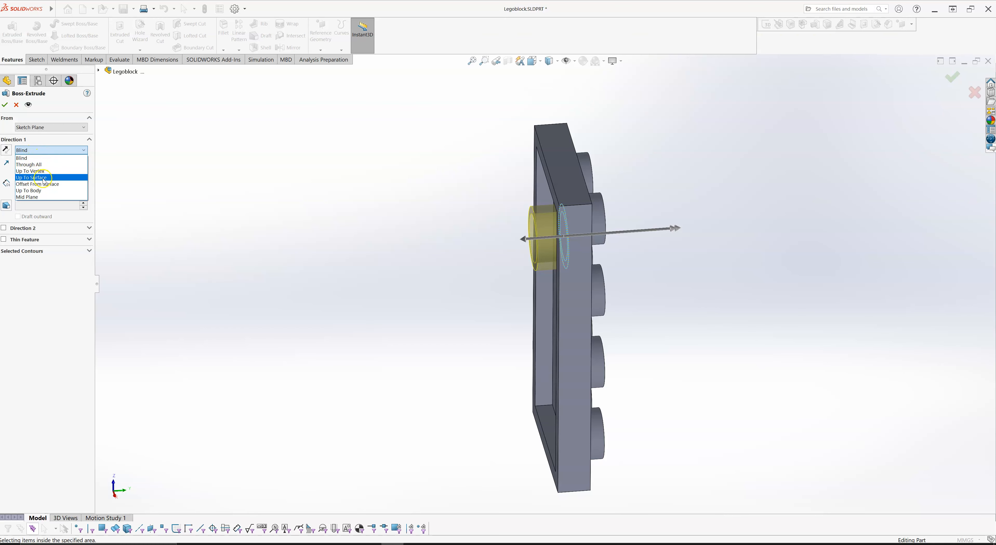
{"action": "left_click", "coordinate": [42, 179]}
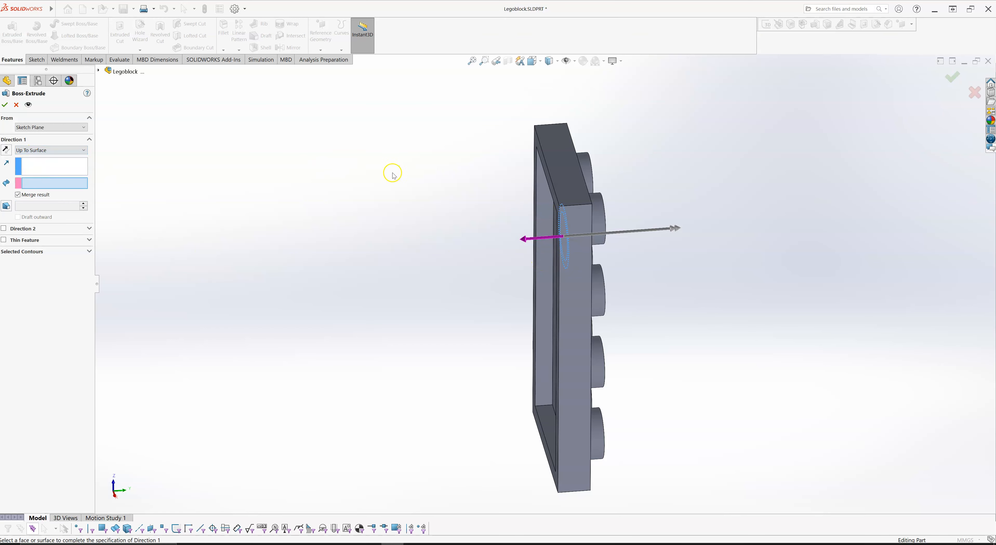
{"action": "middle_click_drag", "start_coordinate": [389, 172], "coordinate": [424, 184]}
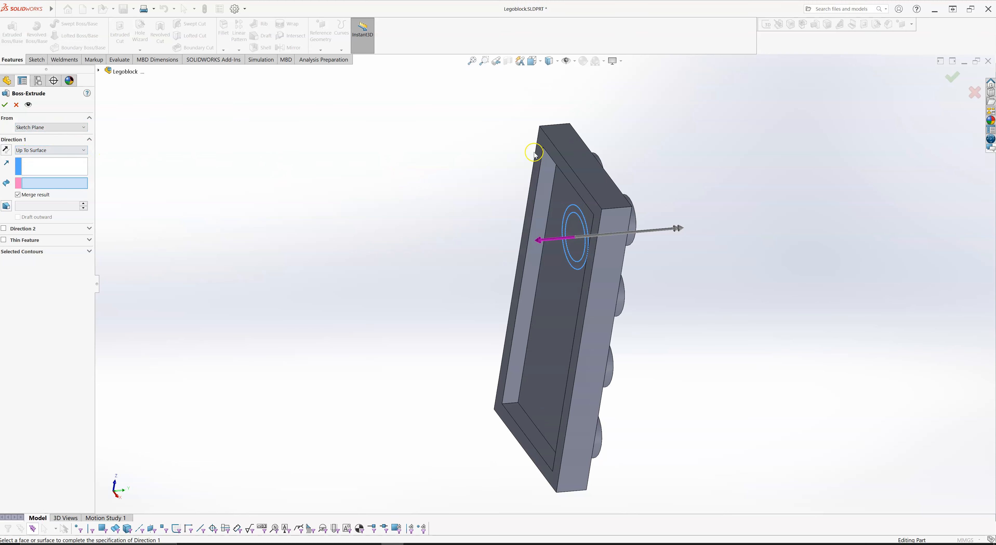
{"action": "scroll", "coordinate": [544, 151], "scroll_direction": "down", "scroll_amount": 3}
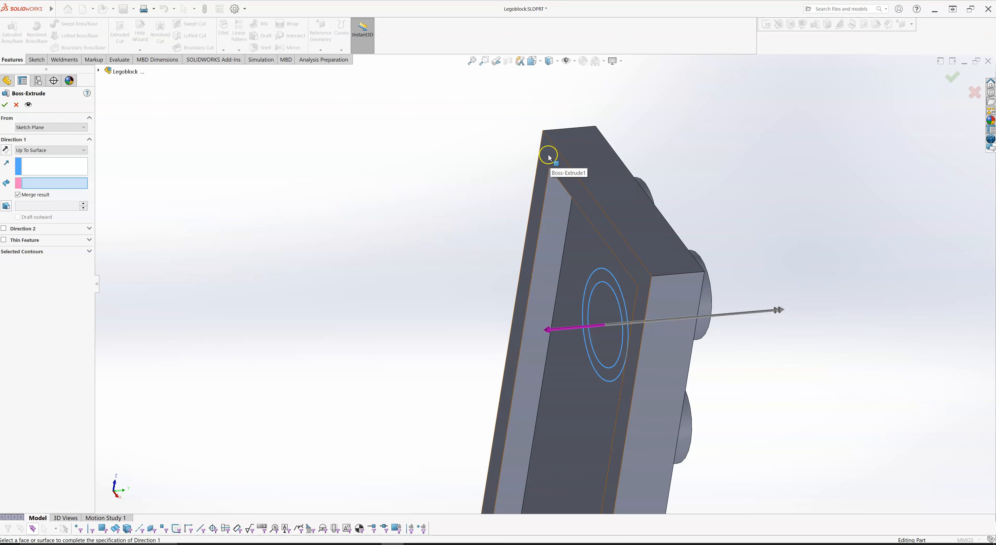
{"action": "left_click", "coordinate": [549, 154]}
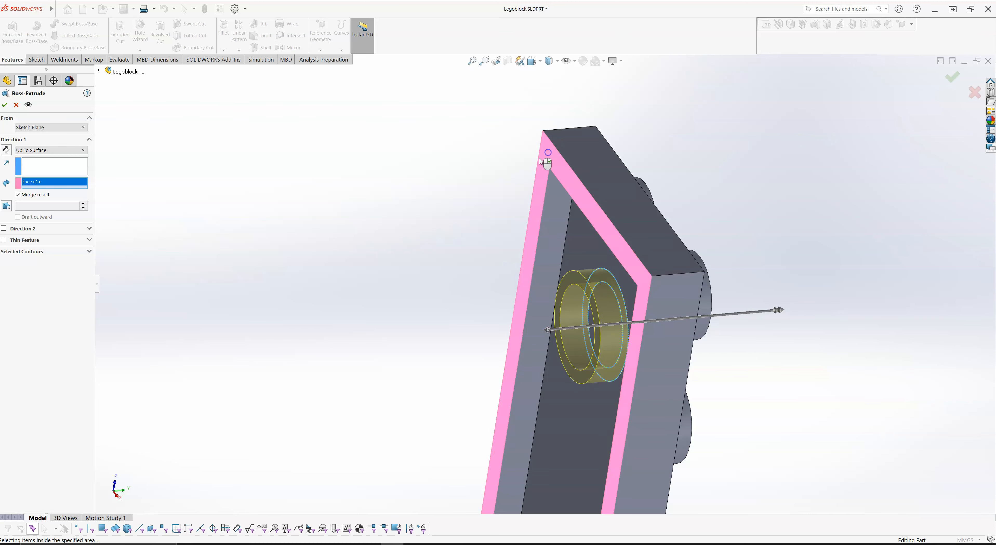
{"action": "middle_click_drag", "start_coordinate": [443, 149], "coordinate": [446, 189]}
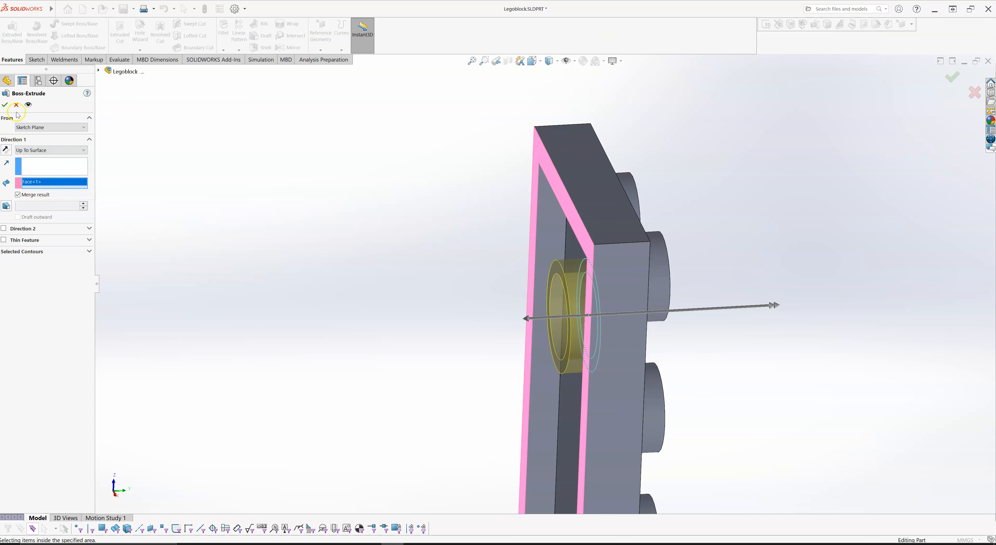
{"action": "left_click", "coordinate": [5, 106]}
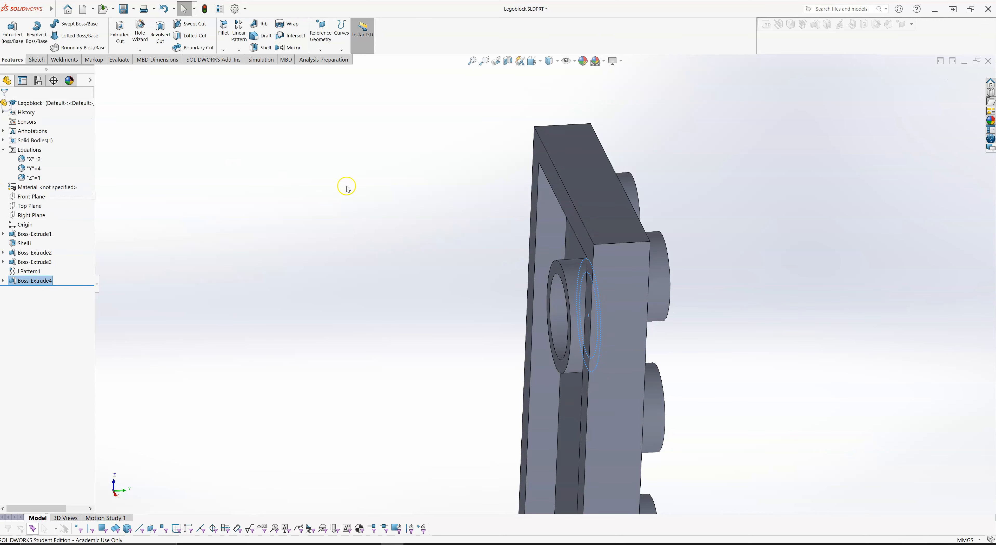
- Set the global variable Z to 3 in the equations and apply it to the block
{"action": "middle_click_drag", "start_coordinate": [374, 240], "coordinate": [426, 250]}
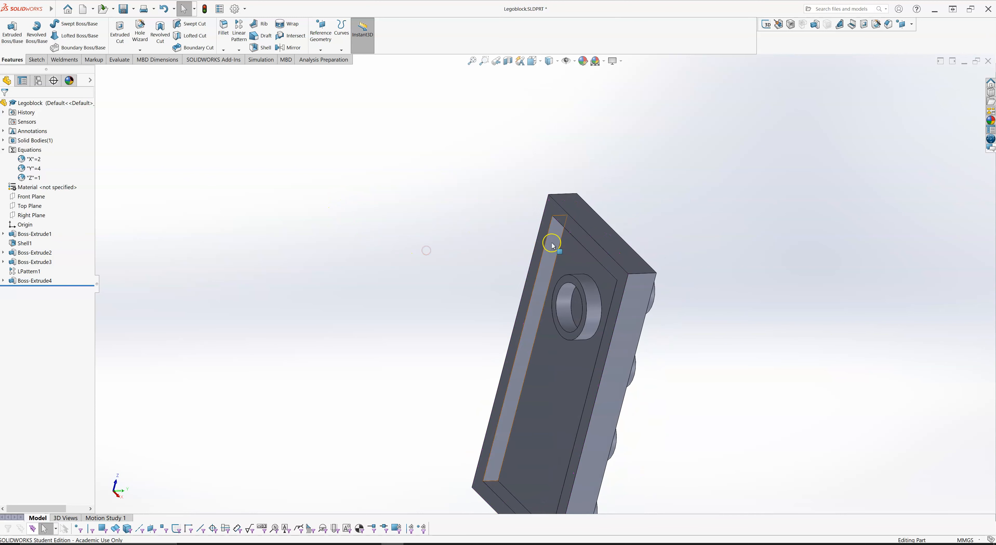
{"action": "right_click", "coordinate": [36, 181]}
{"action": "left_click", "coordinate": [71, 185]}
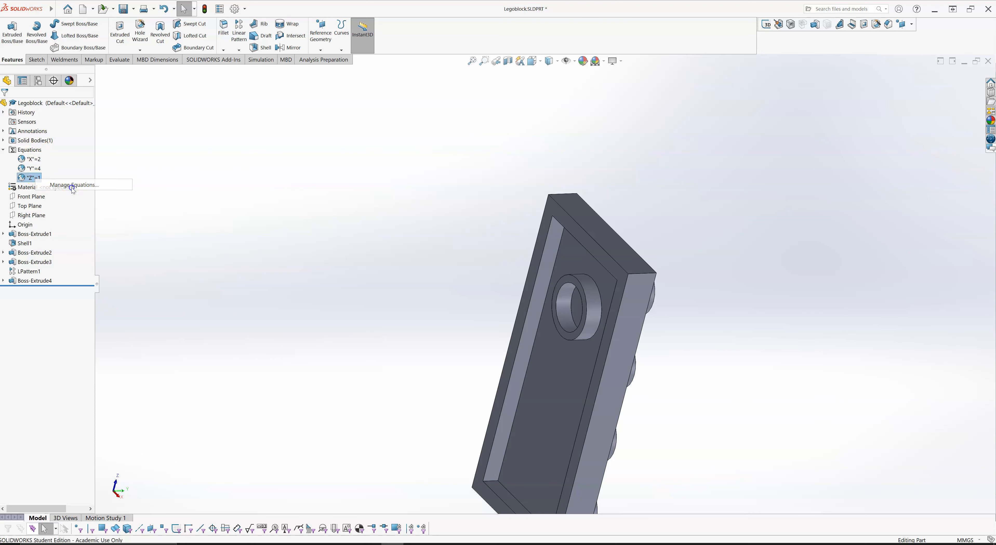
{"action": "left_click", "coordinate": [125, 72]}
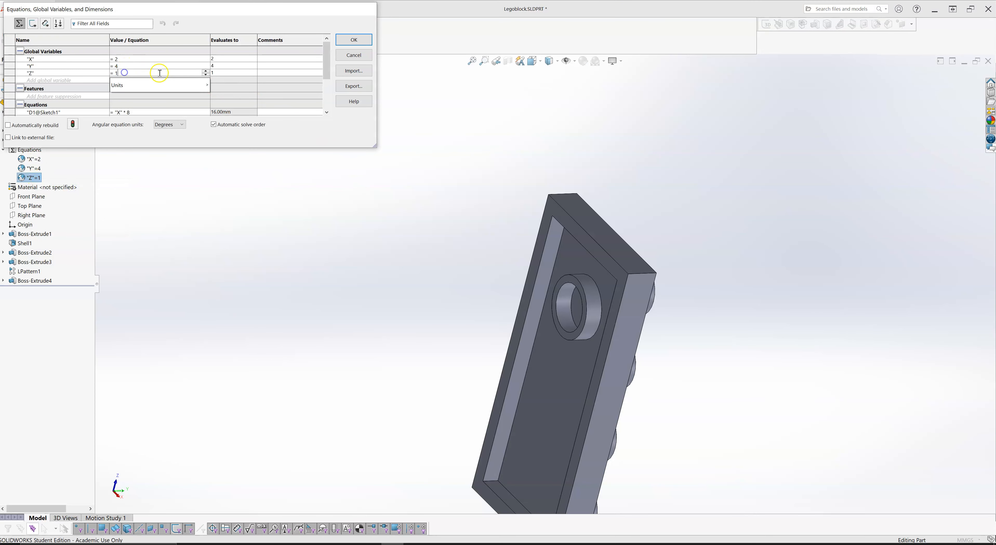
{"action": "key", "text": "BackSpace"}
{"action": "type", "text": "3"}
{"action": "key", "text": "Tab"}
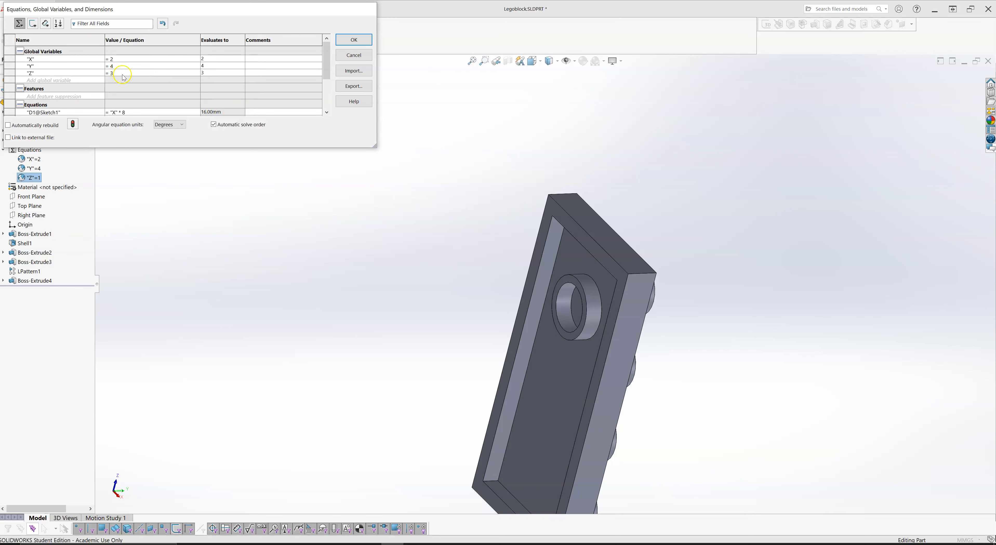
{"action": "left_click", "coordinate": [352, 39]}
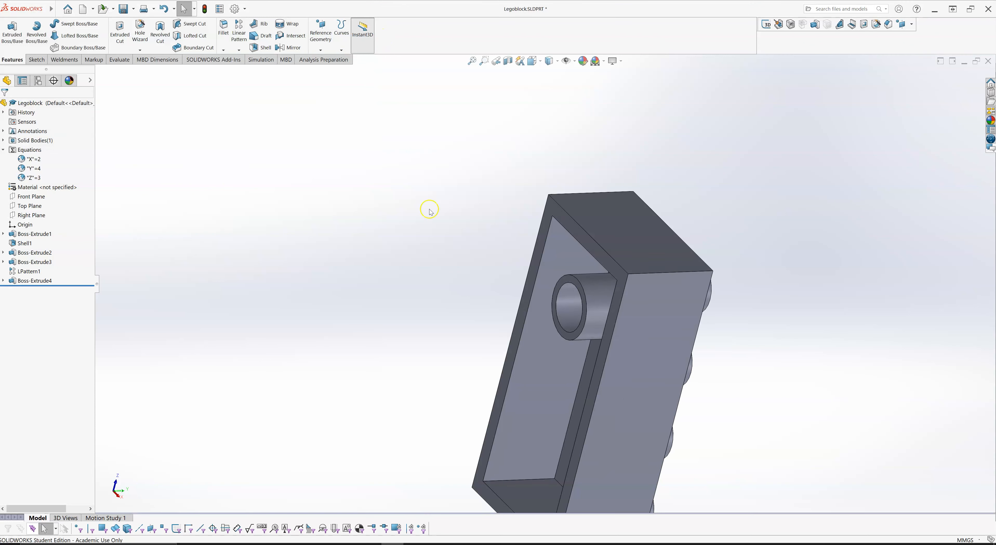
- Set the global variable X to 4 in the equations and apply it to the block
{"action": "middle_click_drag", "start_coordinate": [541, 265], "coordinate": [622, 303]}
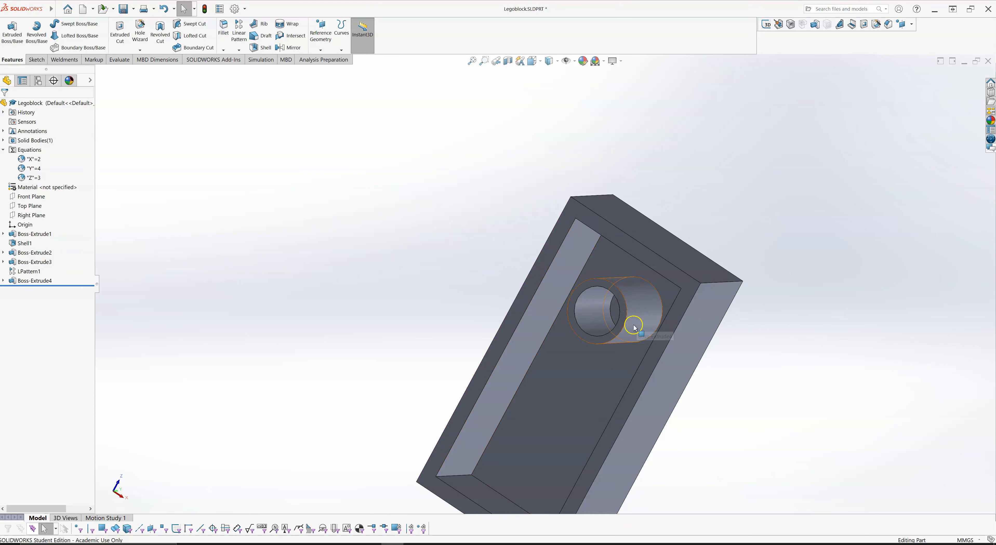
{"action": "middle_click_drag", "start_coordinate": [771, 260], "coordinate": [737, 301]}
{"action": "scroll", "coordinate": [744, 324], "scroll_direction": "up", "scroll_amount": 3}
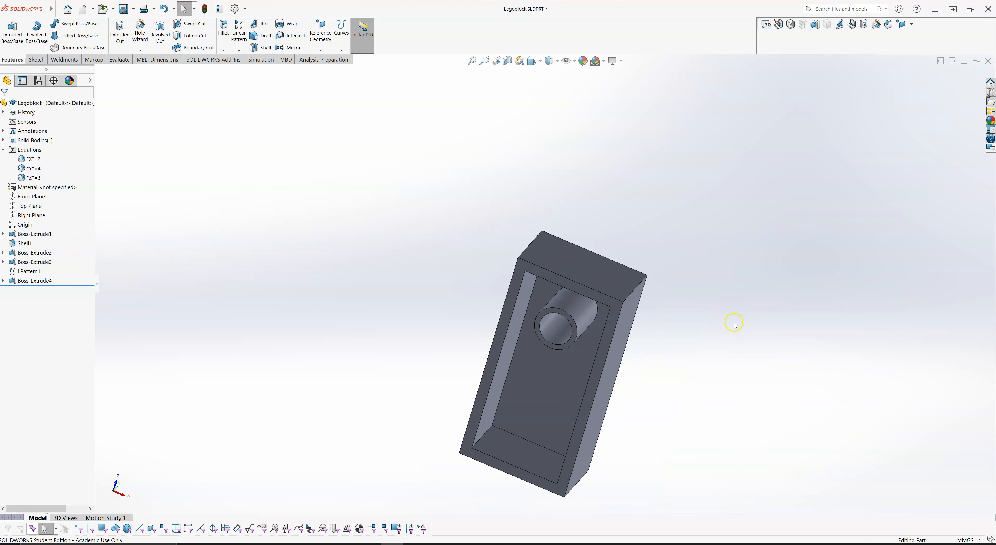
{"action": "mouse_move", "coordinate": [673, 277]}
{"action": "middle_mouse_down"}
{"action": "mouse_move", "coordinate": [667, 251]}
{"action": "mouse_move", "coordinate": [688, 279]}
{"action": "middle_mouse_up"}
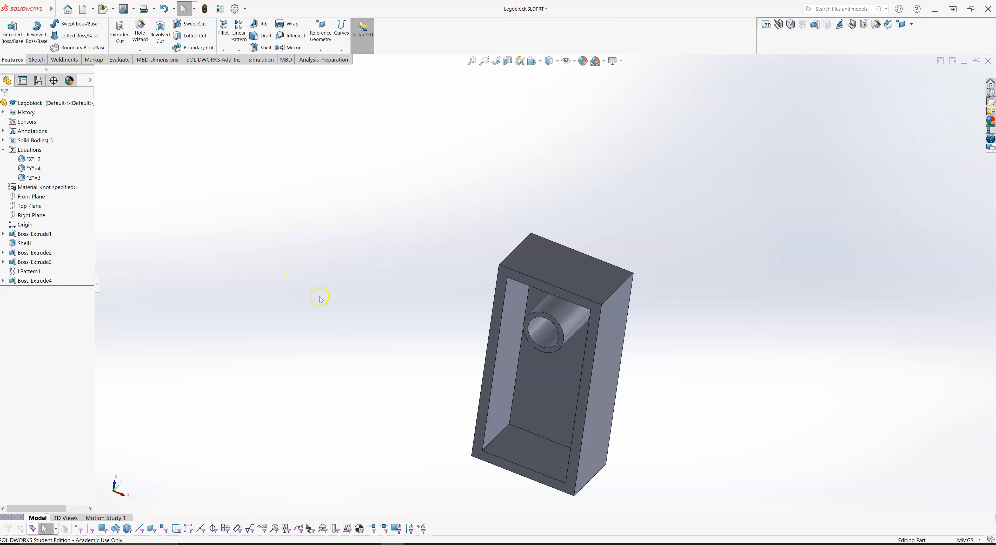
{"action": "scroll", "coordinate": [320, 297], "scroll_direction": "up", "scroll_amount": 2}
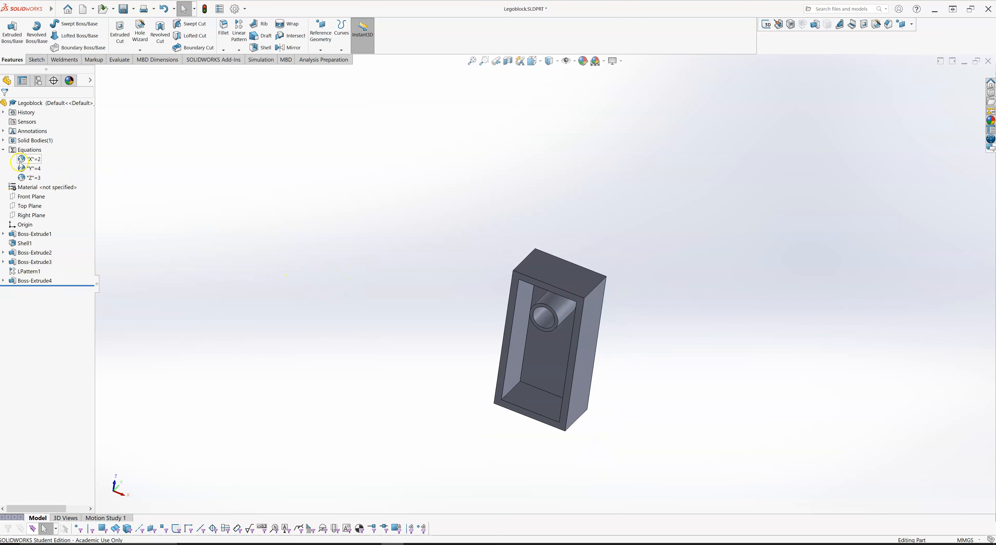
{"action": "right_click", "coordinate": [36, 162]}
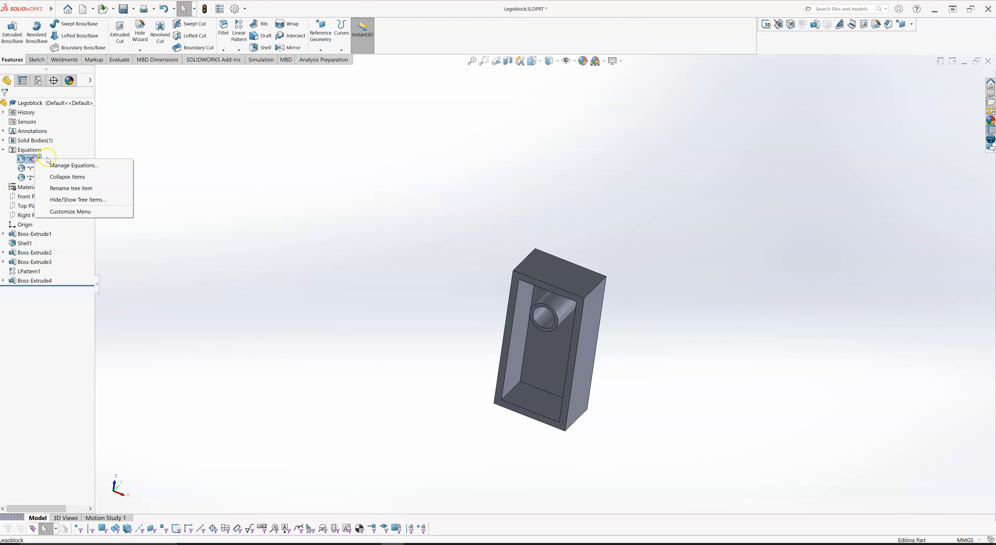
{"action": "left_click", "coordinate": [71, 165]}
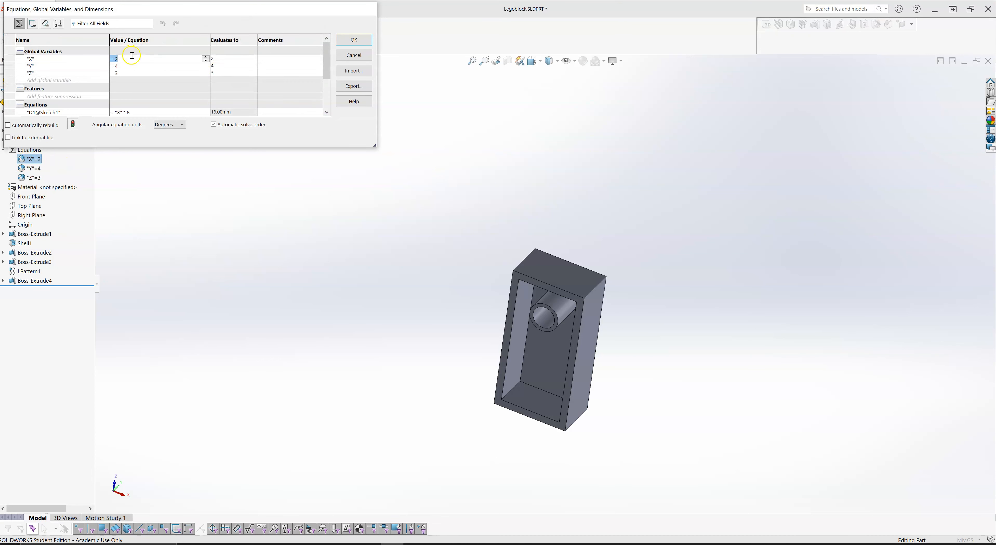
{"action": "left_click", "coordinate": [188, 65]}
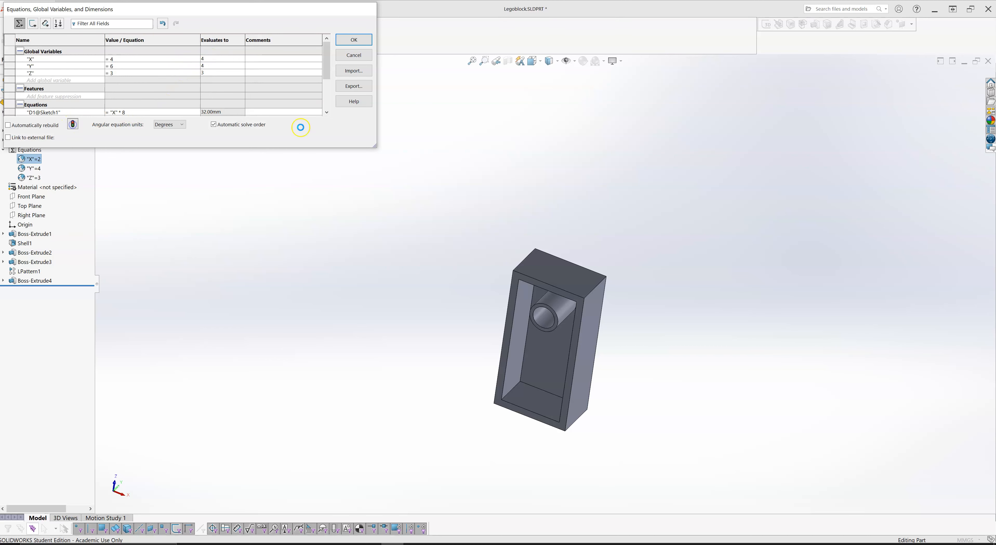
{"action": "left_click", "coordinate": [368, 252]}
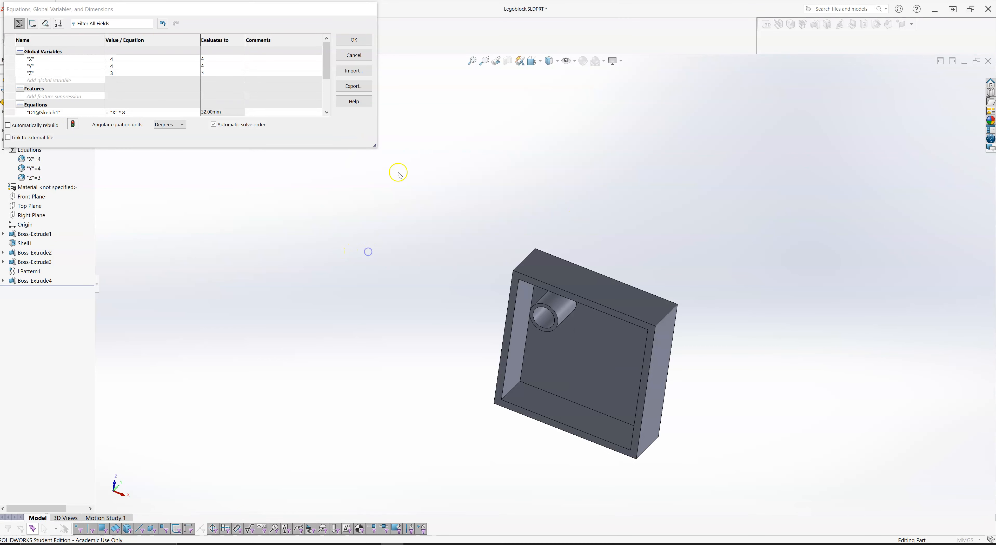
{"action": "left_click", "coordinate": [356, 44]}
- Show the block from the top view in the Hidden Lines Visible display style
{"action": "middle_click_drag", "start_coordinate": [560, 252], "coordinate": [438, 302]}
{"action": "key", "text": "space"}
{"action": "left_click", "coordinate": [91, 104]}
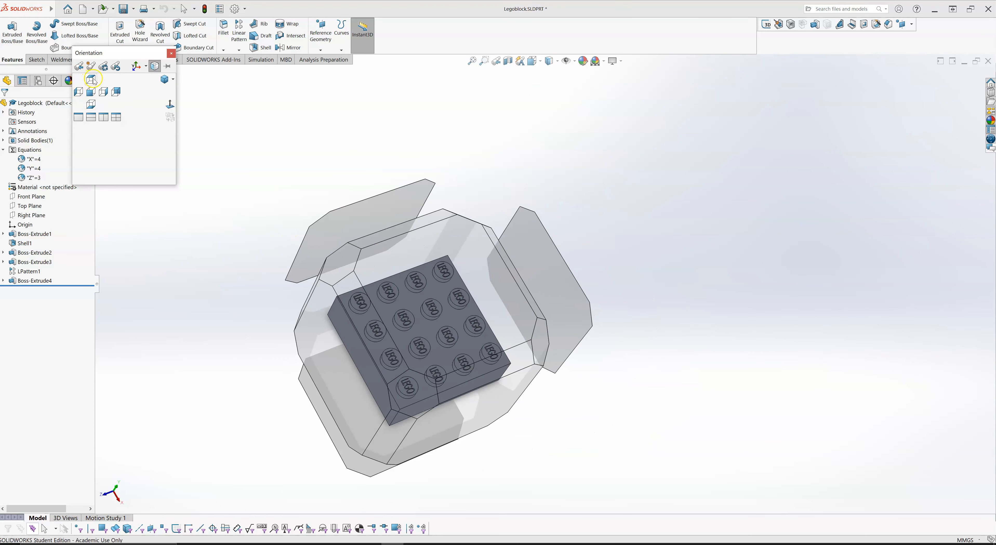
{"action": "left_click", "coordinate": [92, 80]}
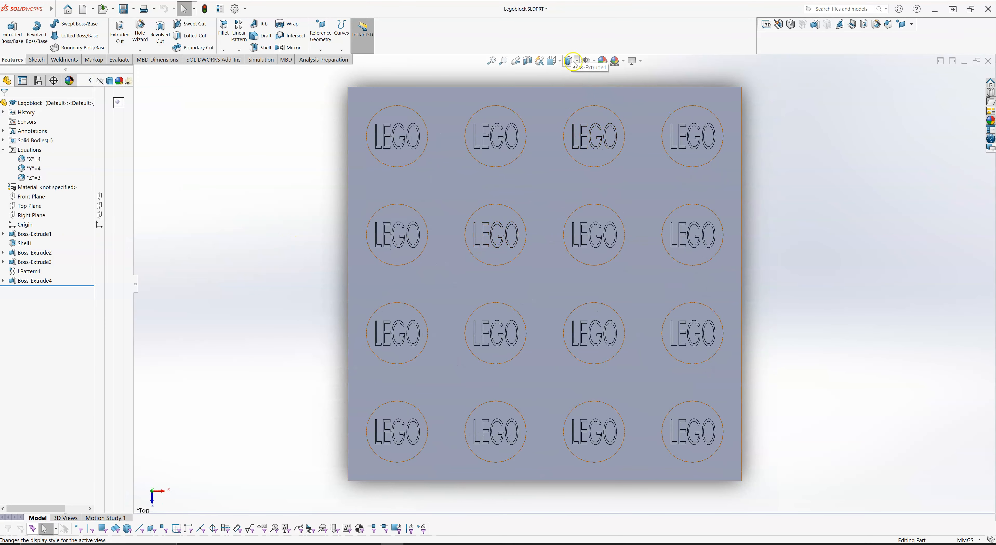
{"action": "left_click", "coordinate": [578, 62]}
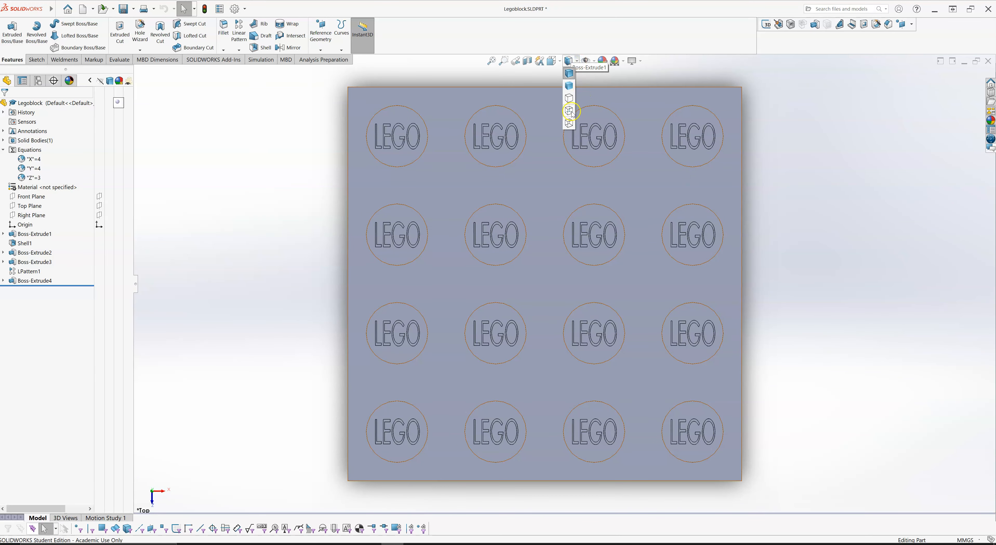
{"action": "left_click", "coordinate": [570, 111]}
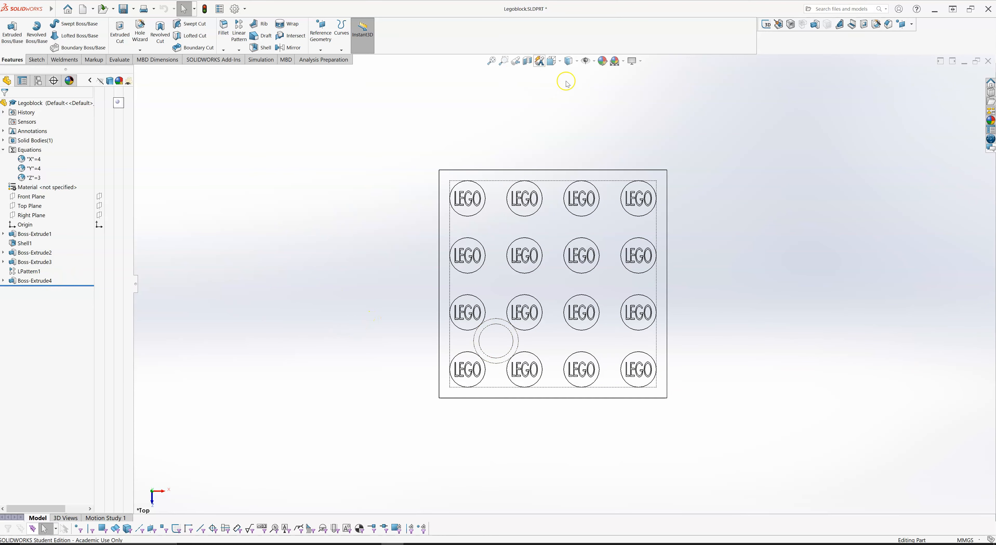
- Show the block from the bottom view in the Shaded With Edges display style, fitted to the window
{"action": "key", "text": "space"}
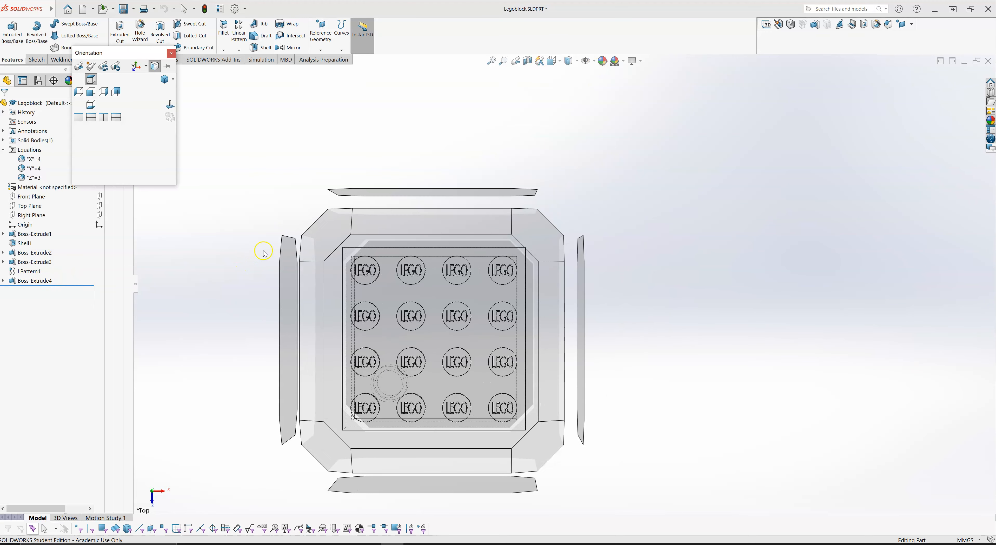
{"action": "key", "text": "Escape"}
{"action": "left_click", "coordinate": [579, 63]}
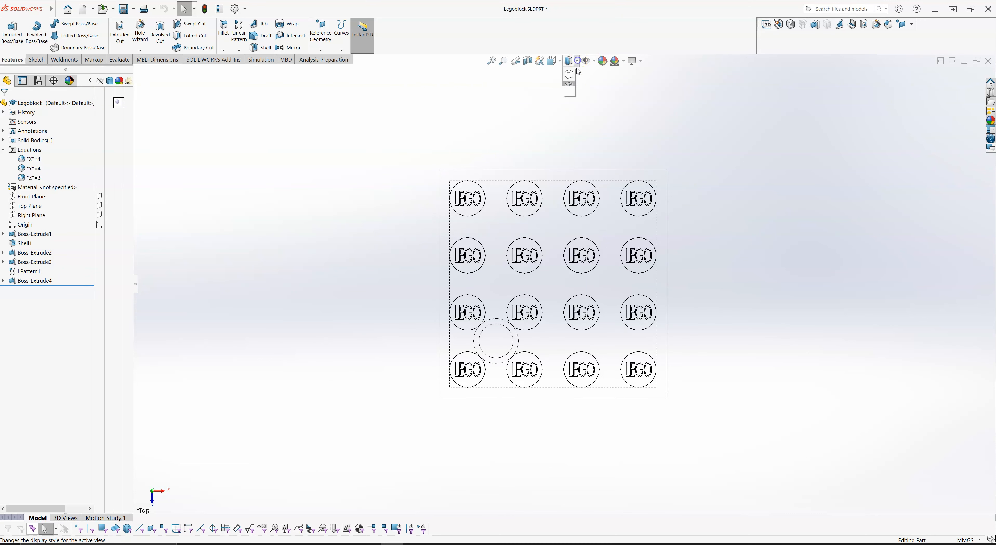
{"action": "left_click", "coordinate": [571, 75]}
{"action": "mouse_move", "coordinate": [389, 273]}
{"action": "middle_mouse_down"}
{"action": "mouse_move", "coordinate": [378, 179]}
{"action": "mouse_move", "coordinate": [316, 326]}
{"action": "mouse_move", "coordinate": [386, 162]}
{"action": "mouse_move", "coordinate": [379, 282]}
{"action": "middle_mouse_up"}
{"action": "key", "text": "space"}
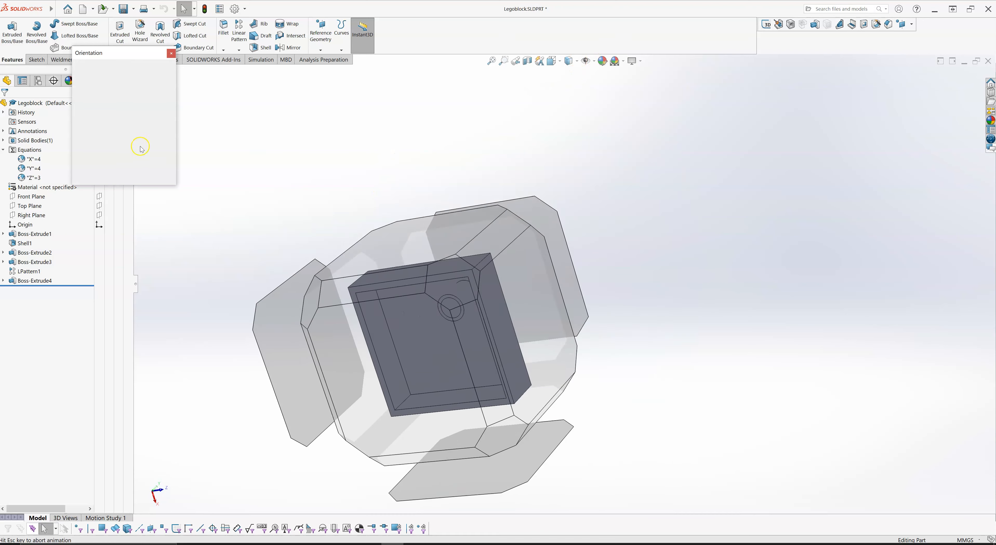
{"action": "left_click", "coordinate": [93, 103]}
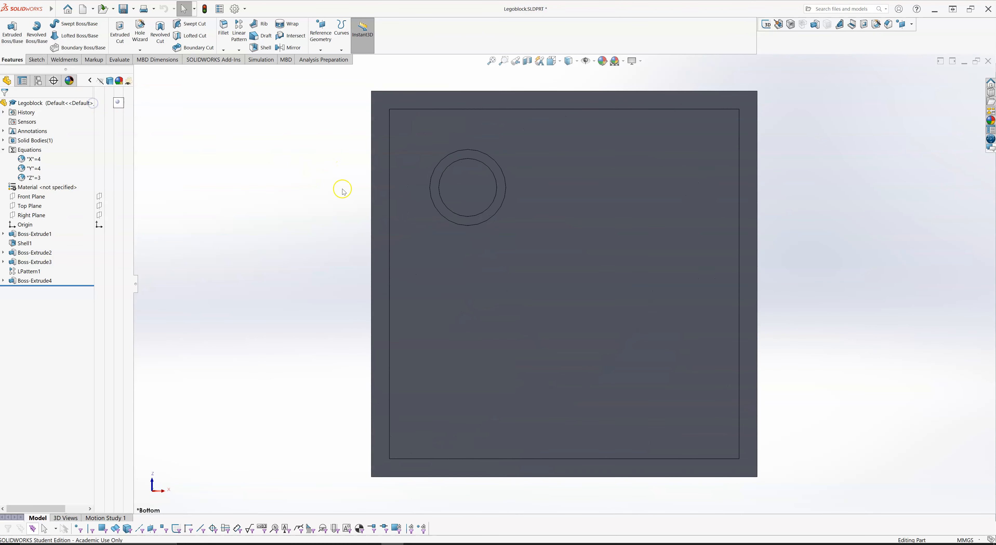
{"action": "key", "text": "f"}
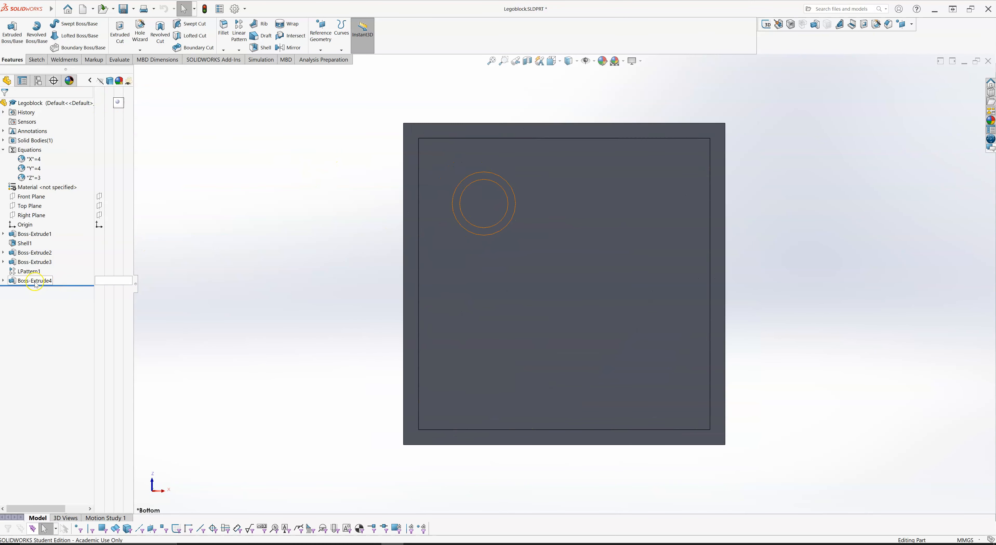
- Start a linear pattern of the underside tube along the block's upper horizontal edge, with the Direction 1 instance count set to ="X"-1
{"action": "left_click", "coordinate": [17, 281]}
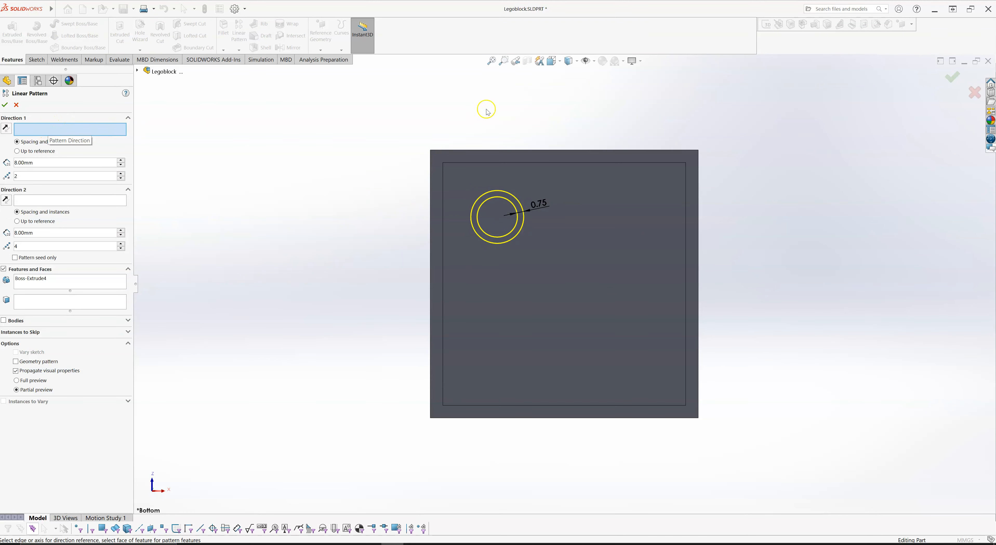
{"action": "left_click", "coordinate": [542, 151]}
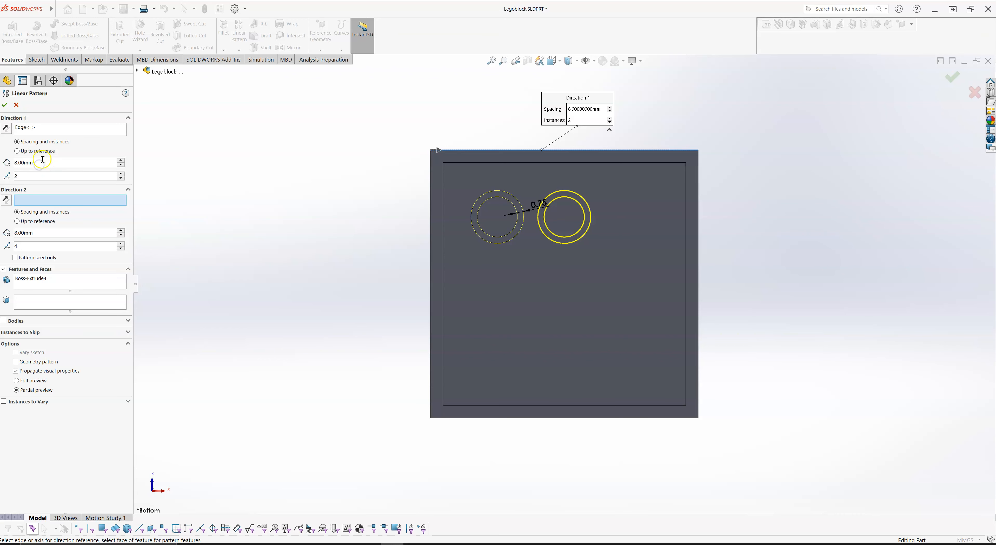
{"action": "left_click", "coordinate": [36, 175]}
{"action": "double_click", "coordinate": [37, 178]}
{"action": "type", "text": "="}
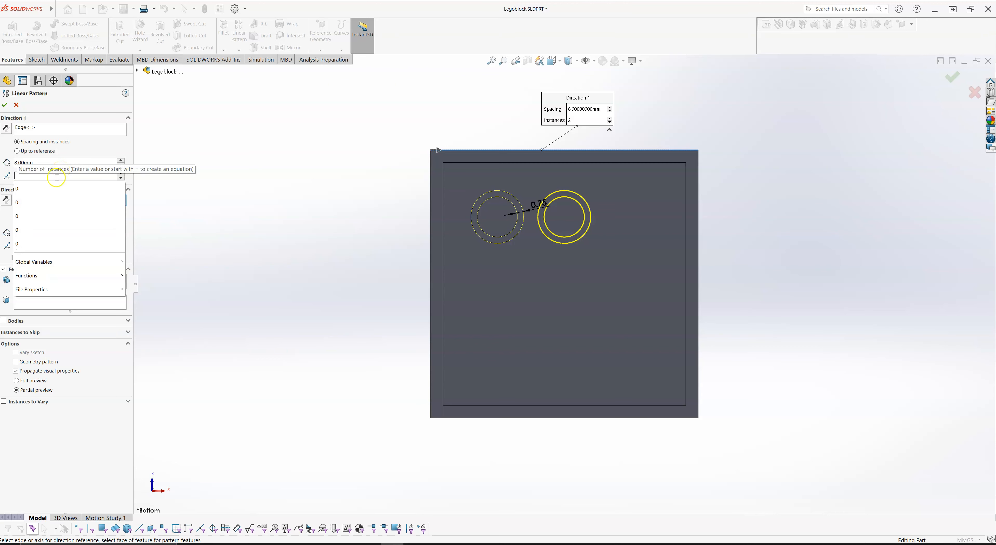
{"action": "key", "text": "Down"}
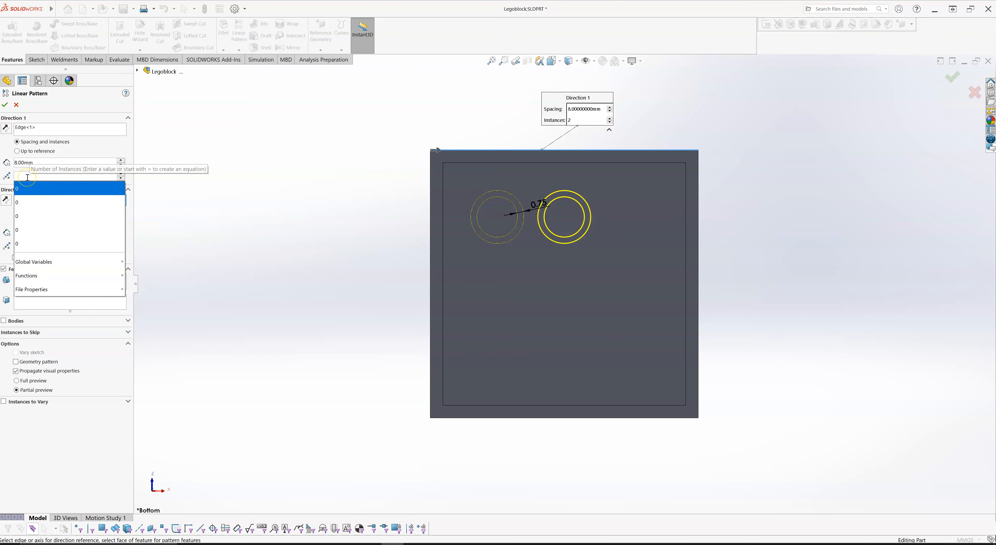
{"action": "key", "text": "Escape"}
{"action": "type", "text": "="}
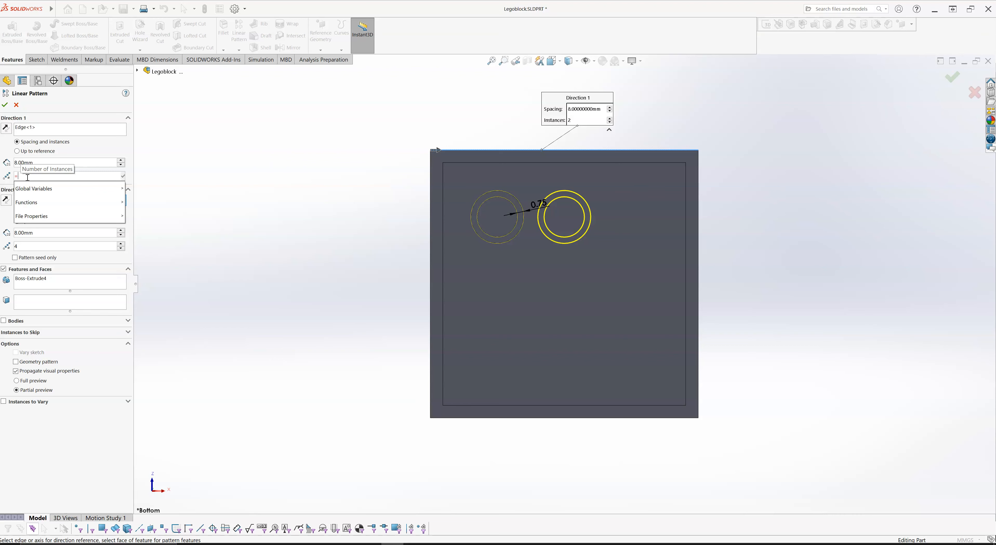
{"action": "left_click", "coordinate": [39, 189]}
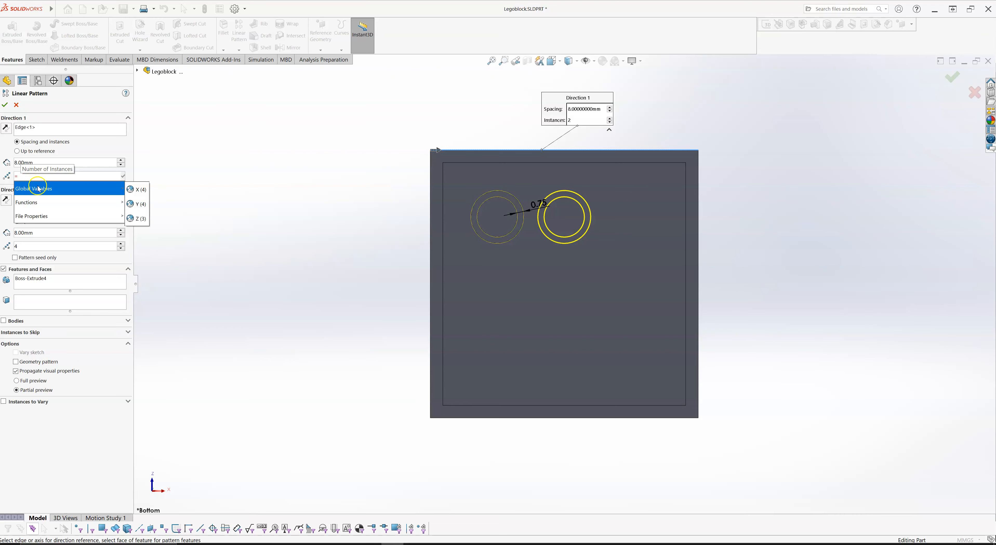
{"action": "left_click", "coordinate": [135, 190]}
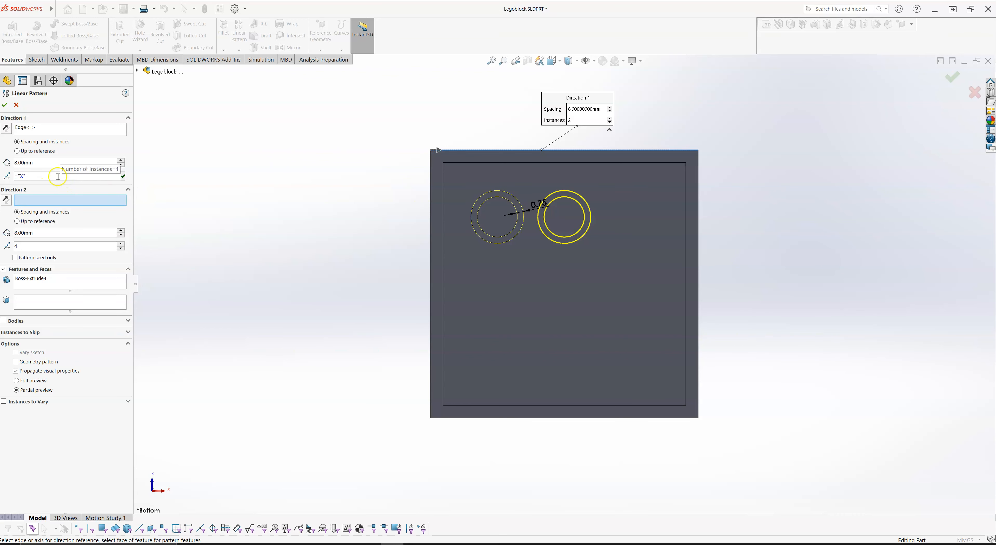
{"action": "type", "text": "-1"}
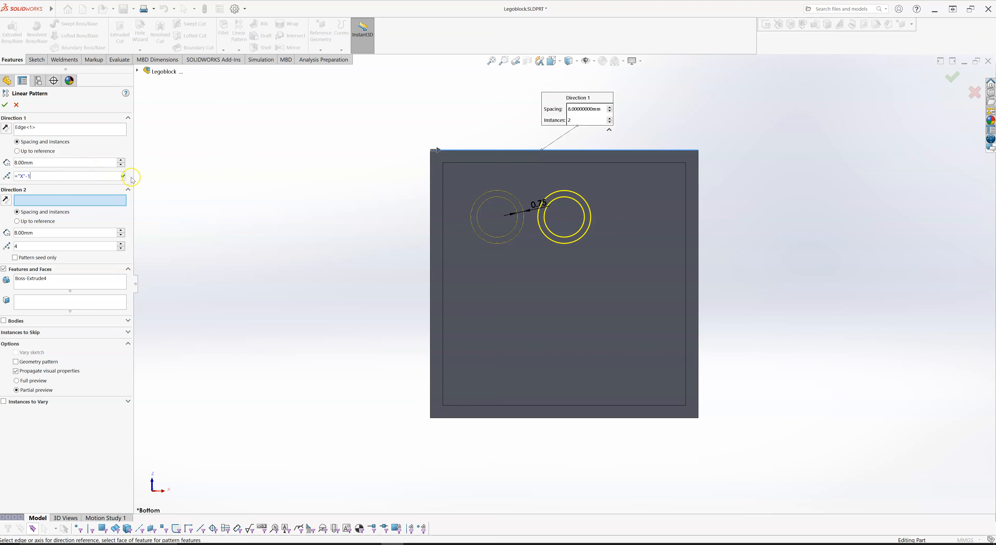
{"action": "left_click", "coordinate": [123, 175]}
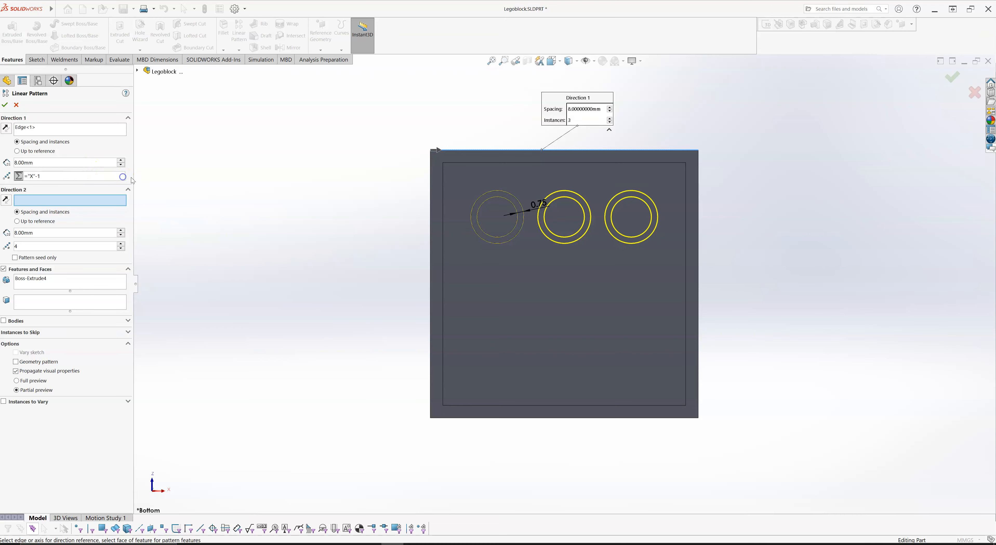
{"action": "left_click", "coordinate": [18, 177]}
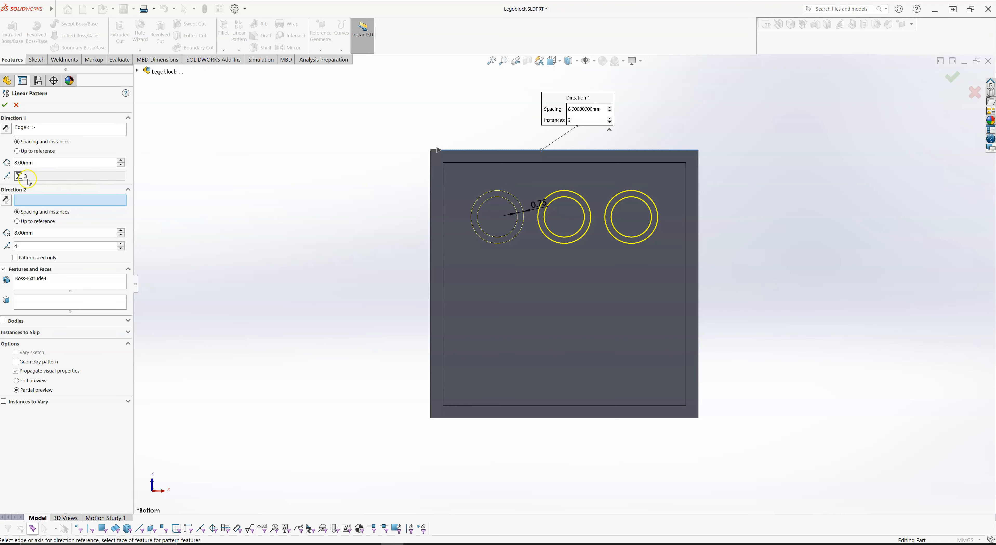
{"action": "left_click", "coordinate": [19, 177]}
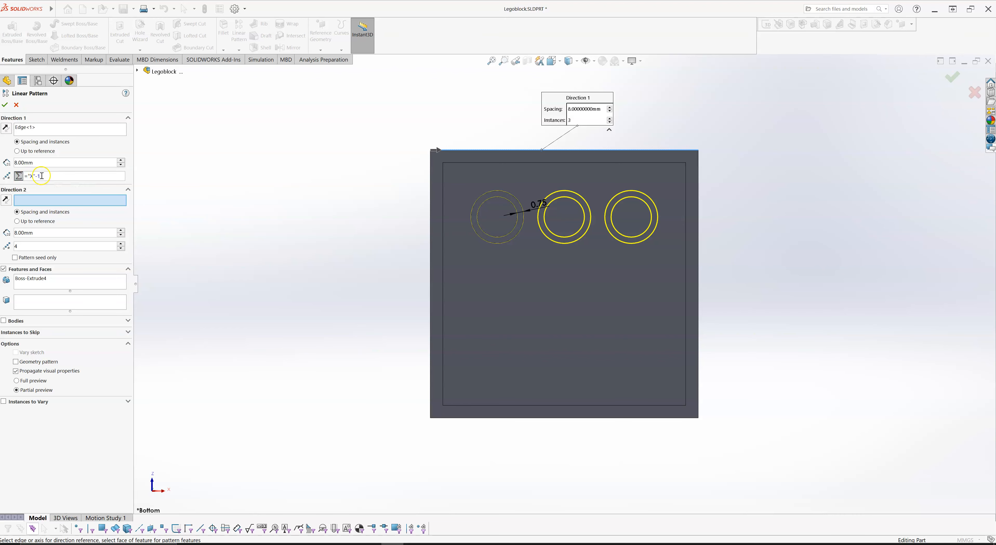
{"action": "left_click", "coordinate": [19, 176]}
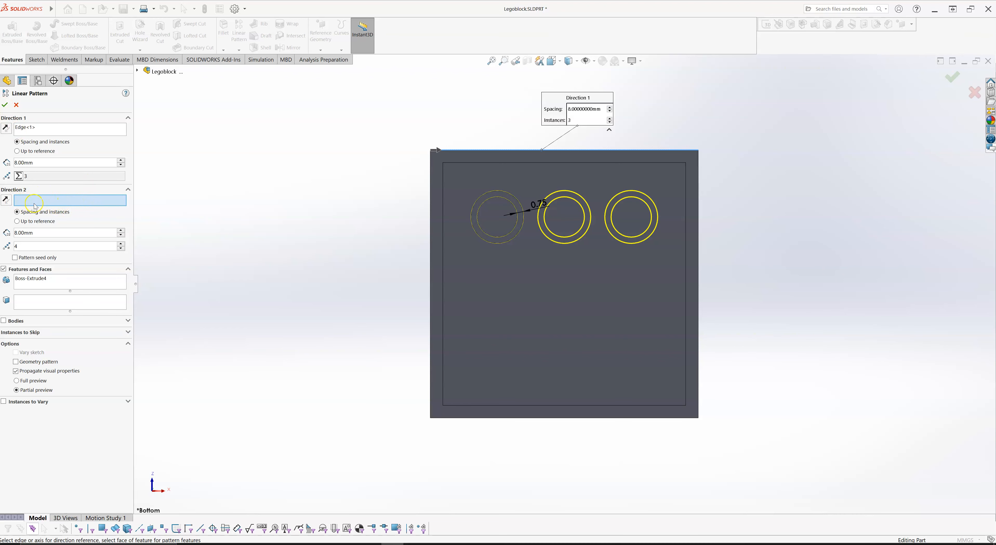
- Add the block's left vertical edge as pattern Direction 2 and link its instance count to the global variable Y
{"action": "left_click", "coordinate": [431, 234]}
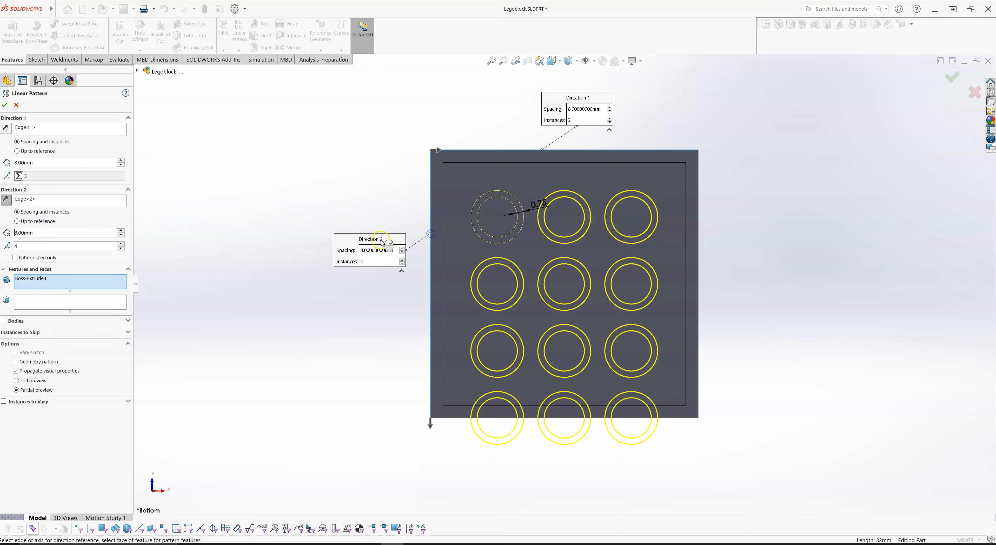
{"action": "left_click", "coordinate": [50, 234]}
{"action": "left_click", "coordinate": [28, 246]}
{"action": "double_click", "coordinate": [29, 247]}
{"action": "type", "text": "="}
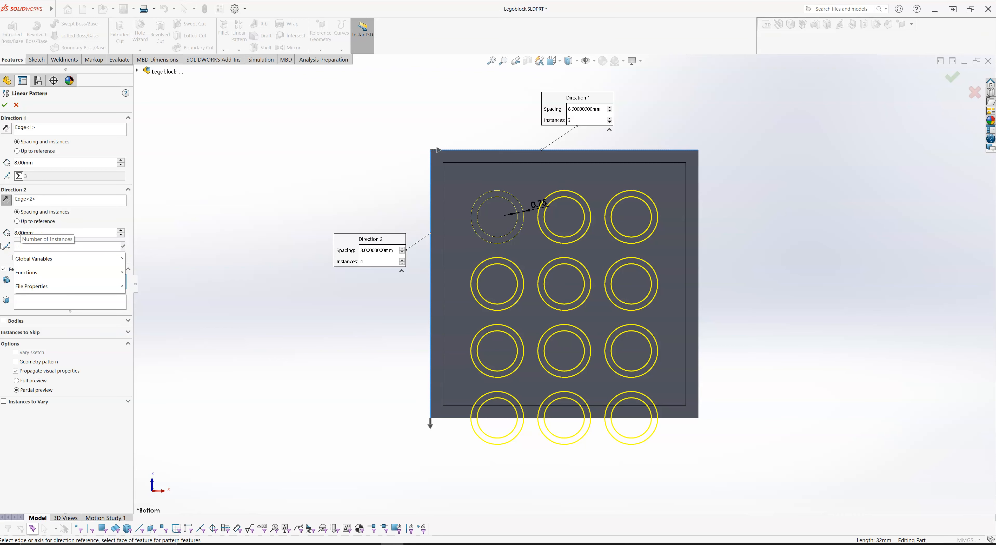
{"action": "left_click", "coordinate": [42, 258]}
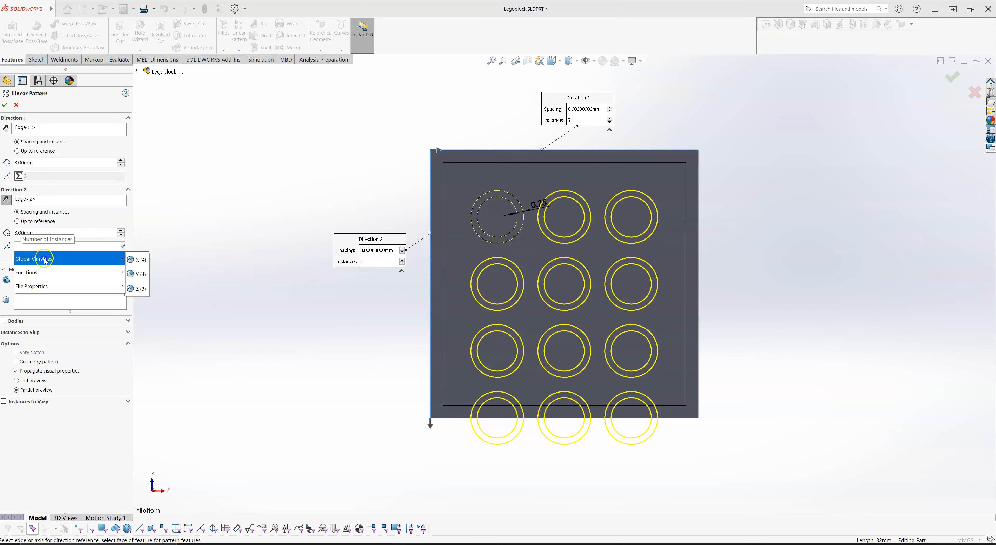
{"action": "left_click", "coordinate": [140, 277]}
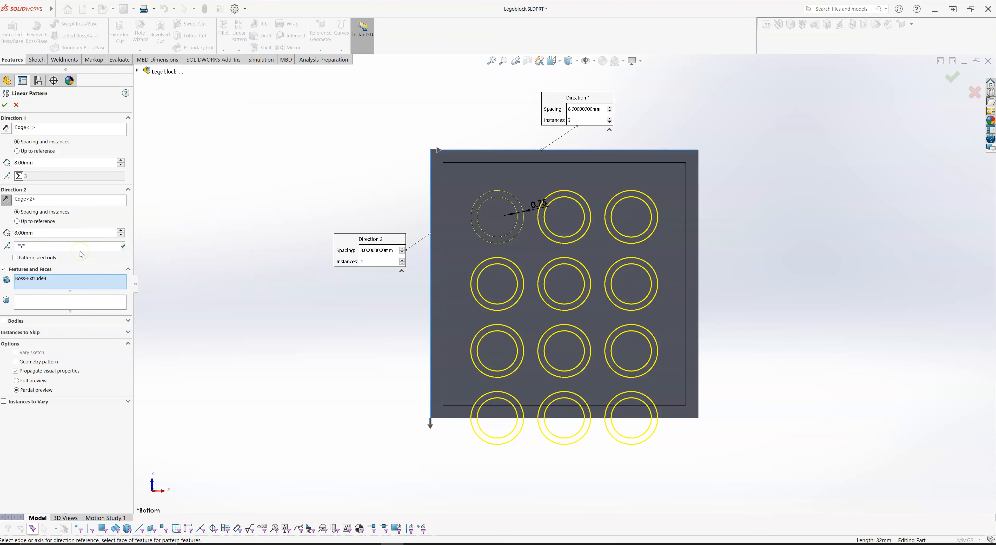
- Try to subtract 1 from the Direction 2 instance count equation of the tube pattern
{"action": "left_click", "coordinate": [58, 246]}
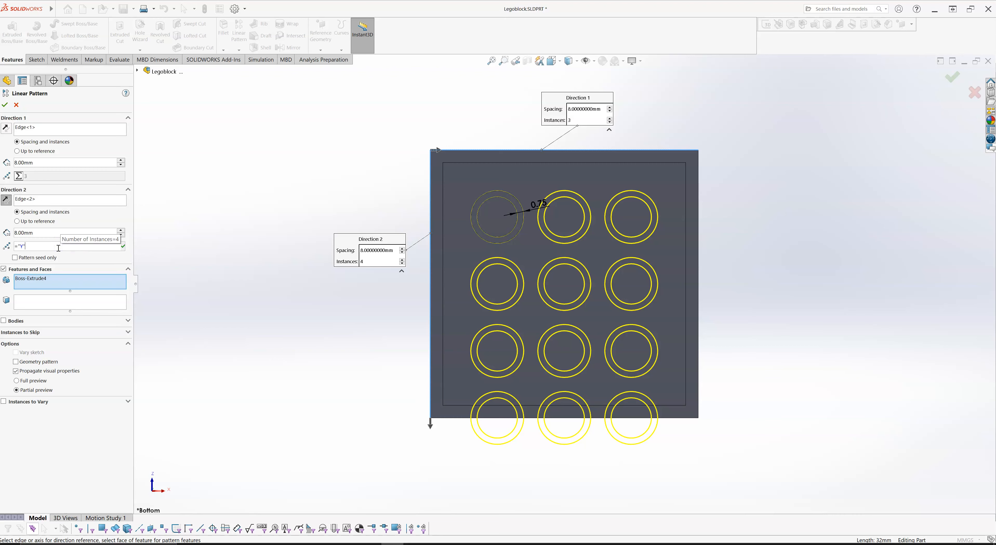
{"action": "left_click", "coordinate": [56, 232]}
{"action": "type", "text": "-"}
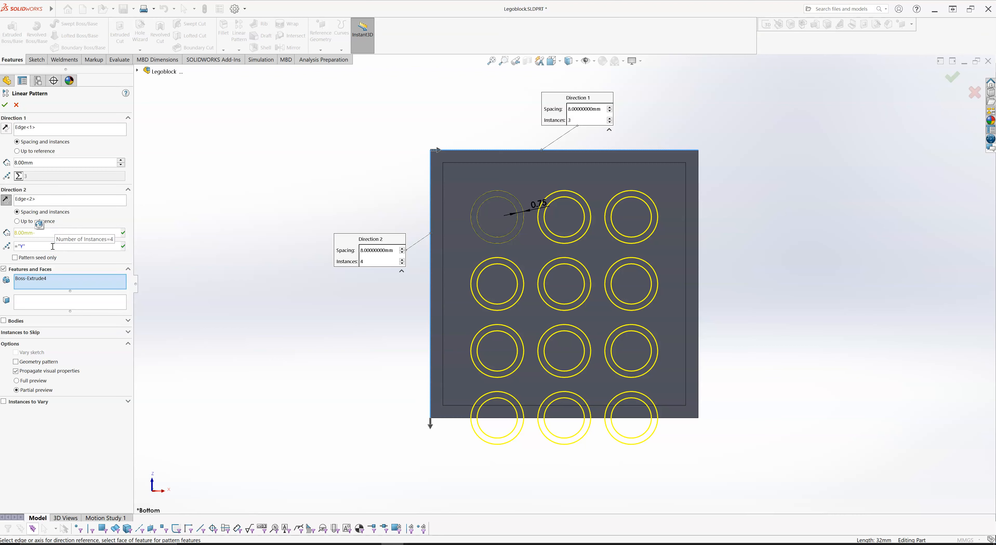
{"action": "key", "text": "BackSpace"}
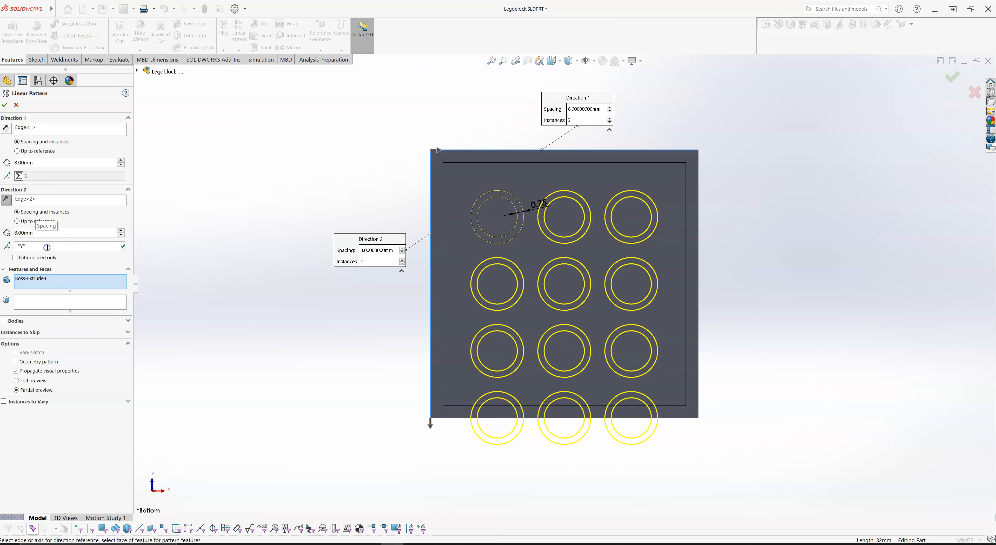
{"action": "key", "text": "BackSpace"}
{"action": "left_click", "coordinate": [122, 246]}
{"action": "left_click_drag", "start_coordinate": [49, 246], "coordinate": [31, 248]}
{"action": "key", "text": "Return"}
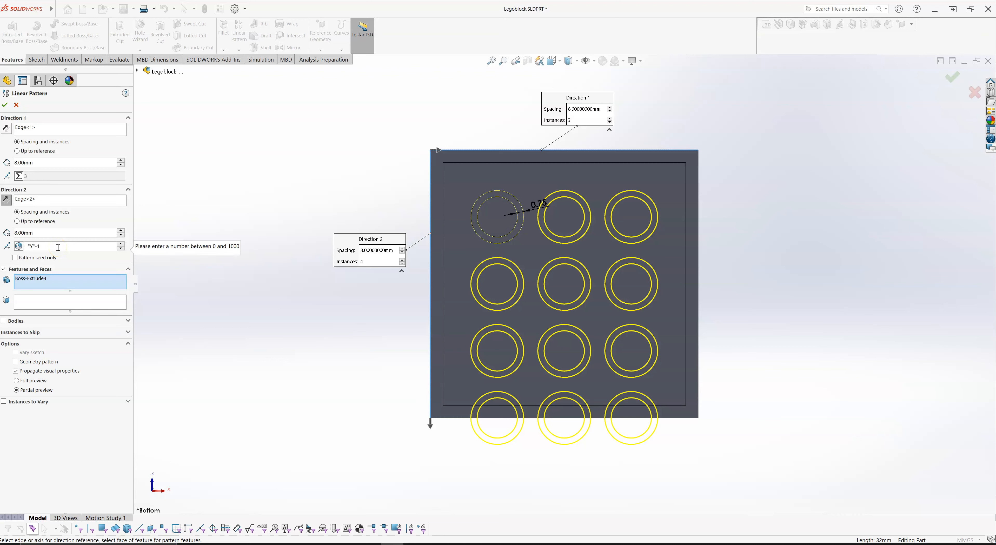
{"action": "left_click", "coordinate": [58, 246]}
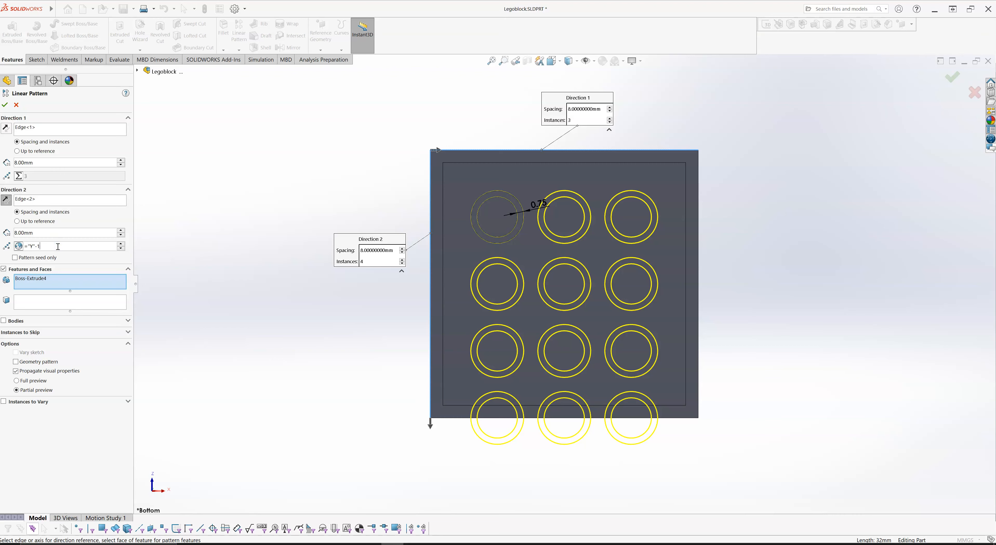
{"action": "key", "text": "Return"}
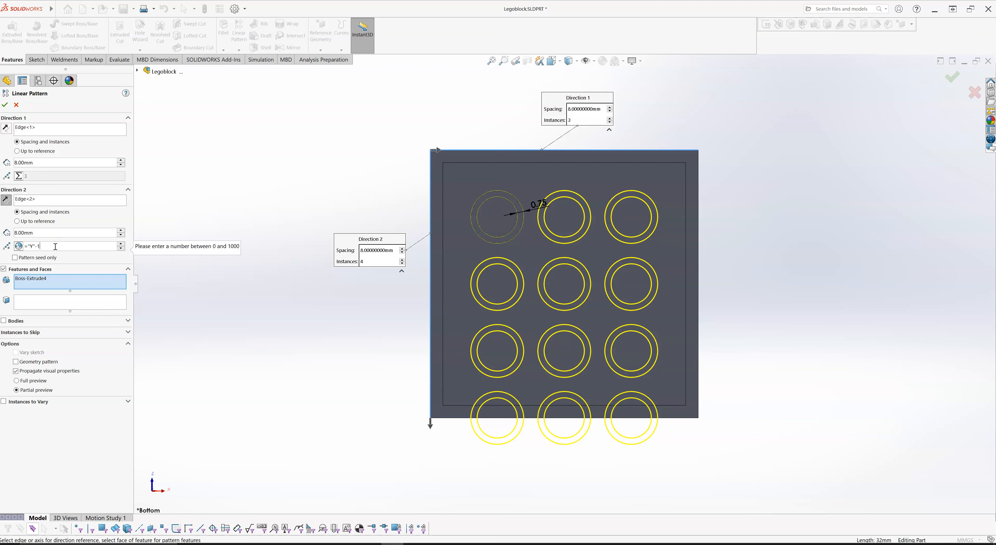
- Re-enter the Direction 2 instance count of the tube pattern as ="Y"-1 and apply the equation
{"action": "left_click_drag", "start_coordinate": [55, 247], "coordinate": [24, 244]}
{"action": "left_click", "coordinate": [18, 247]}
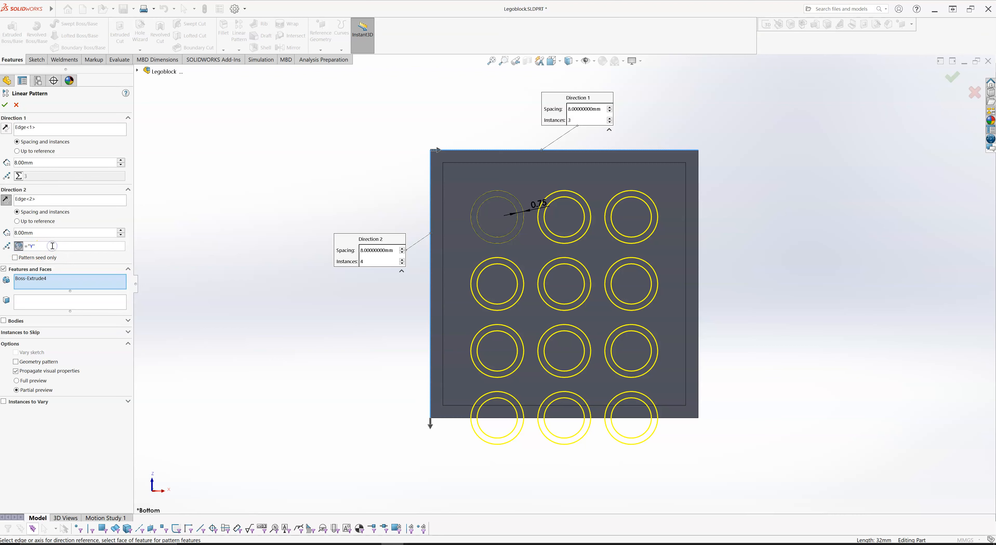
{"action": "type", "text": "-"}
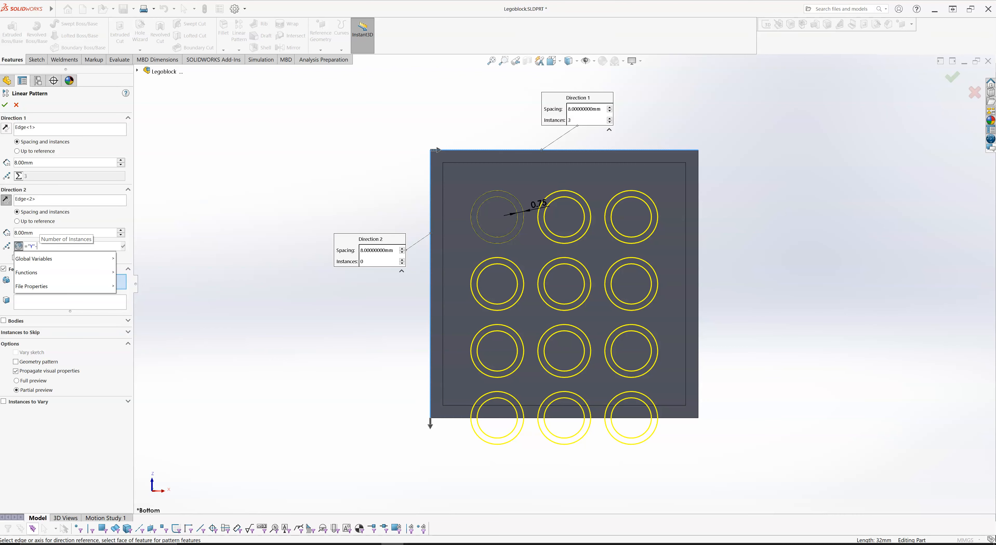
{"action": "type", "text": "1"}
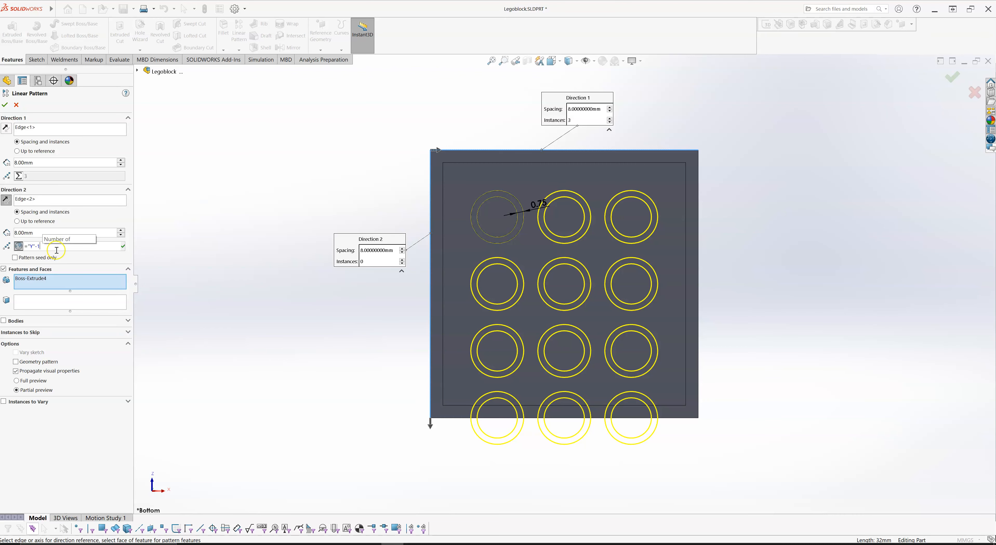
{"action": "left_click", "coordinate": [123, 247]}
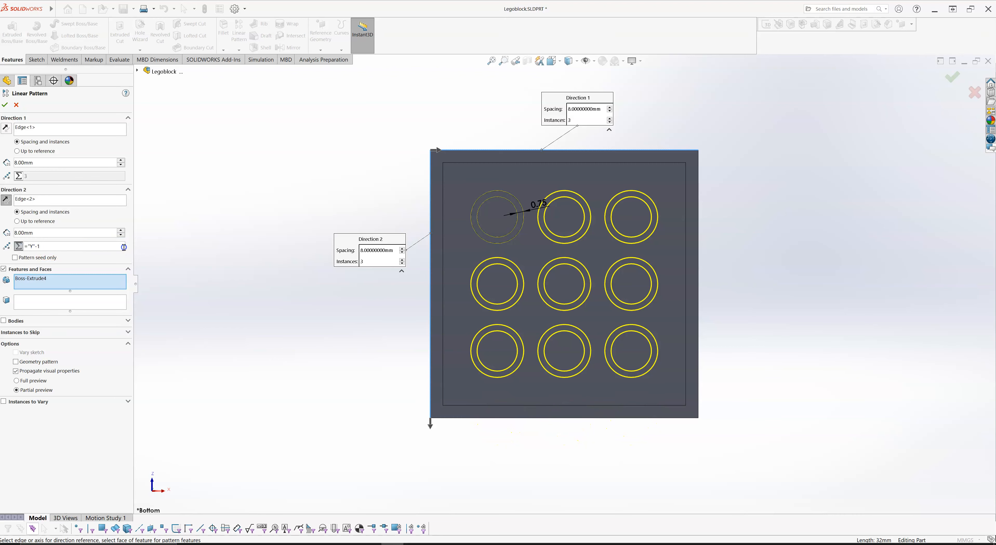
{"action": "left_click", "coordinate": [30, 248]}
- Review the global variables in the feature tree, accept the tube pattern and inspect the block's underside
{"action": "left_click", "coordinate": [138, 72]}
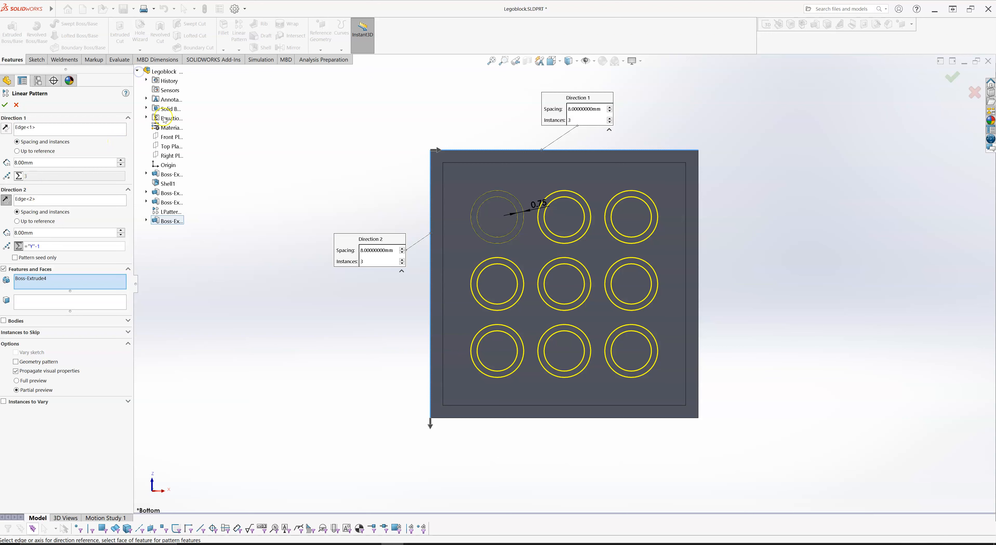
{"action": "left_click", "coordinate": [146, 118]}
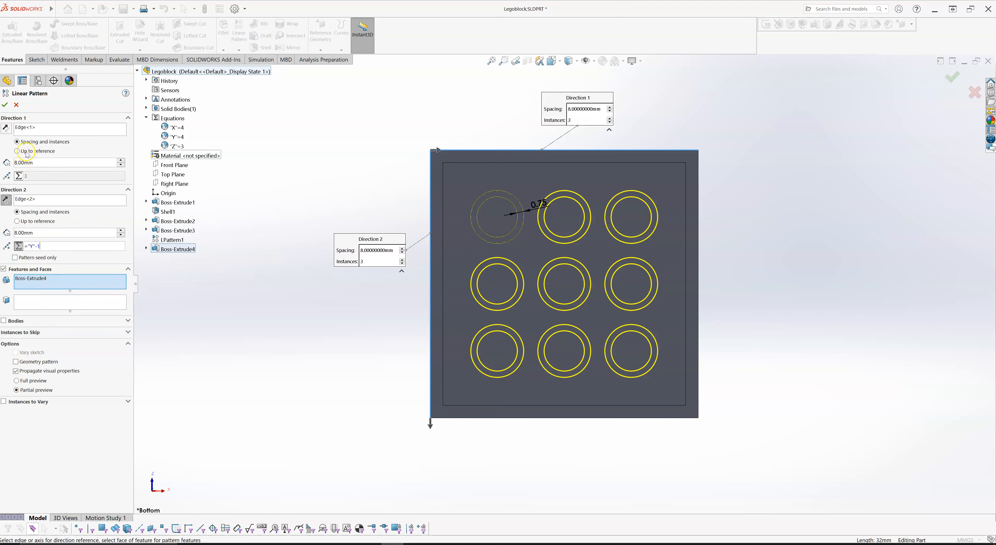
{"action": "left_click", "coordinate": [6, 104]}
{"action": "middle_click_drag", "start_coordinate": [377, 180], "coordinate": [349, 220]}
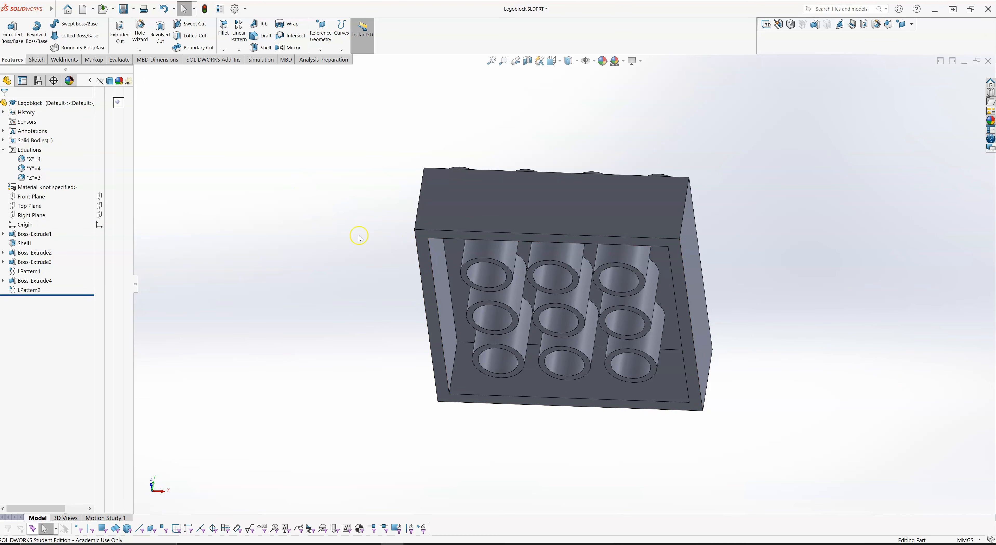
{"action": "middle_click_drag", "start_coordinate": [378, 228], "coordinate": [378, 222]}
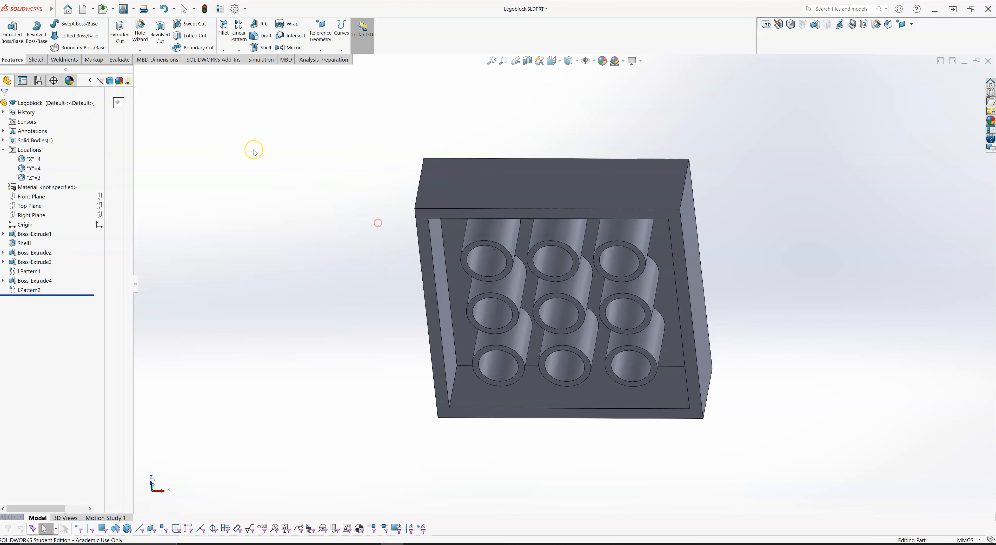
- Open the equations manager, set global variable X to 6 and rebuild the block
{"action": "right_click", "coordinate": [28, 152]}
{"action": "left_click", "coordinate": [73, 159]}
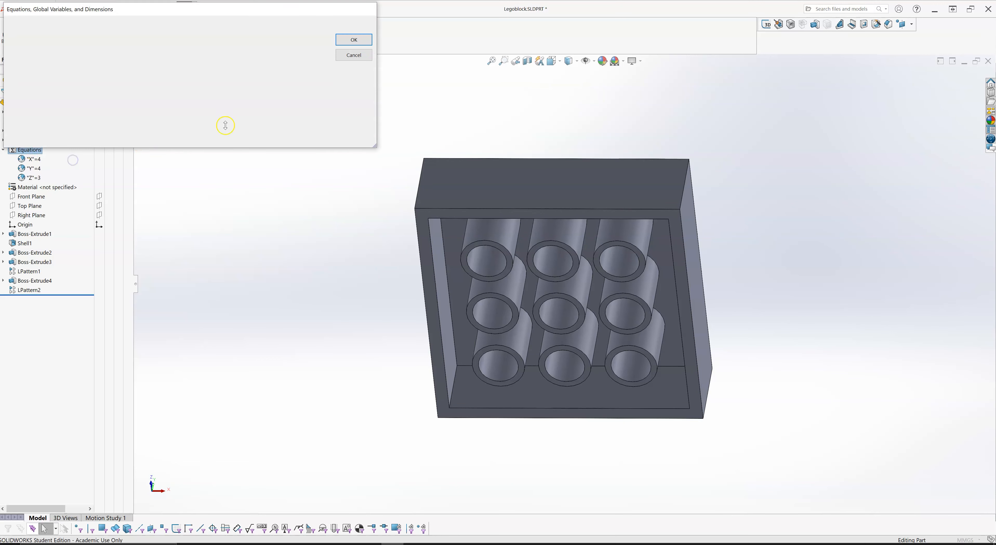
{"action": "left_click", "coordinate": [138, 59]}
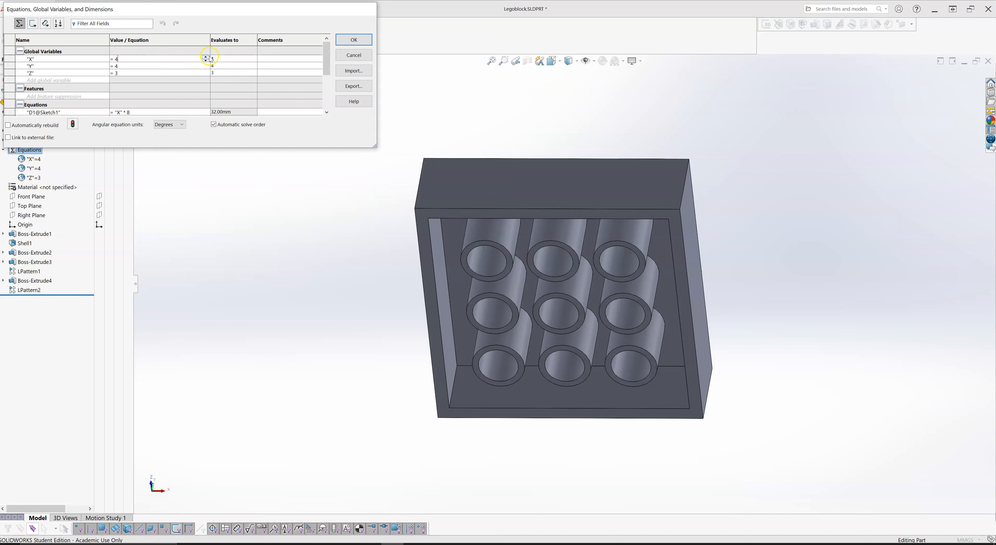
{"action": "left_click", "coordinate": [201, 65]}
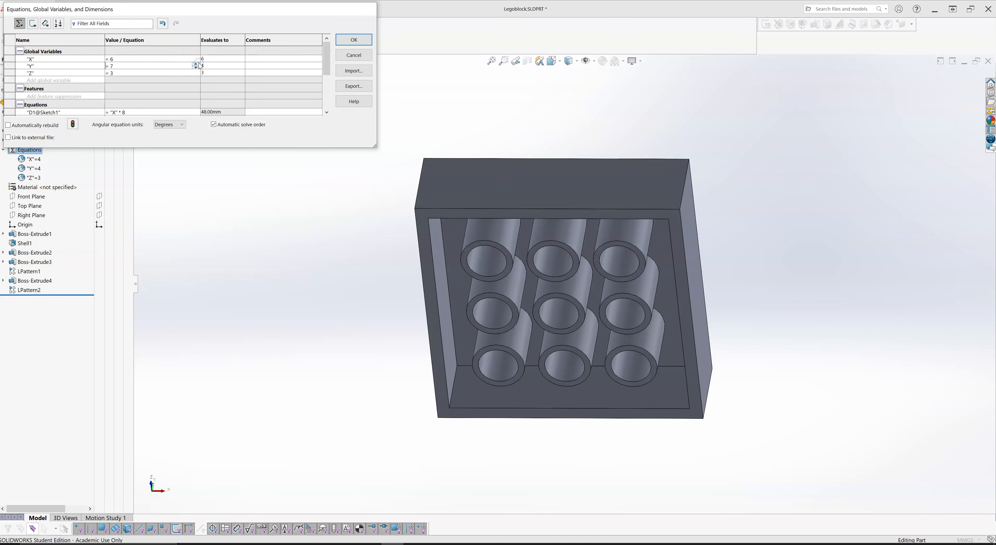
{"action": "left_click", "coordinate": [72, 123]}
{"action": "middle_click_drag", "start_coordinate": [289, 258], "coordinate": [306, 245]}
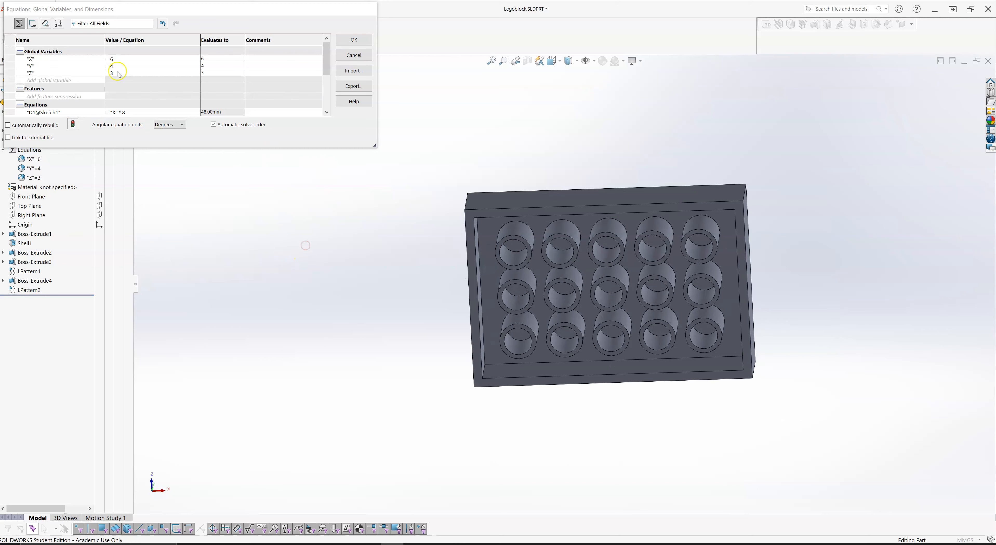
- Set global variable Y to 8, rebuild the block and check the tube pattern on its underside
{"action": "left_click", "coordinate": [116, 66]}
{"action": "left_click", "coordinate": [196, 63]}
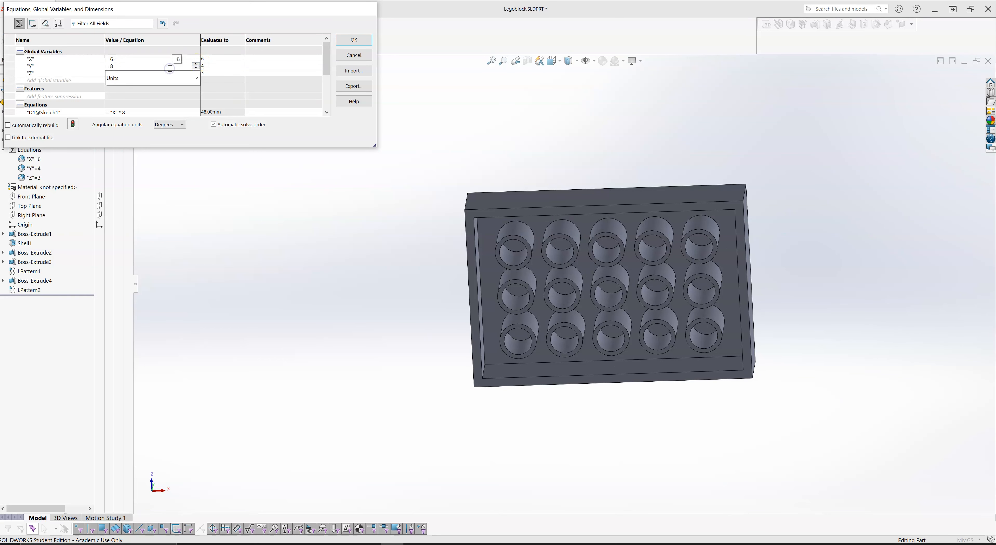
{"action": "left_click", "coordinate": [131, 82]}
{"action": "left_click", "coordinate": [69, 128]}
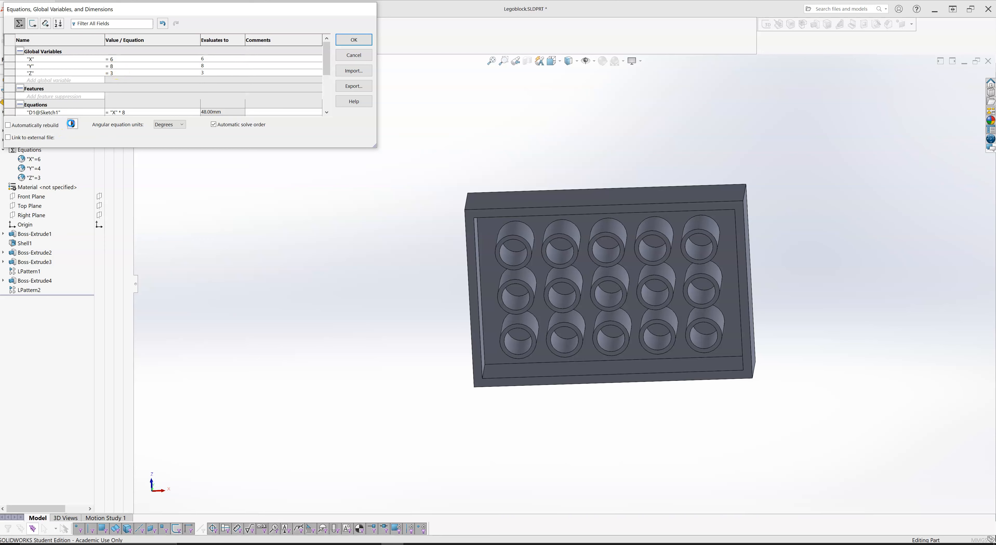
{"action": "left_click", "coordinate": [184, 188]}
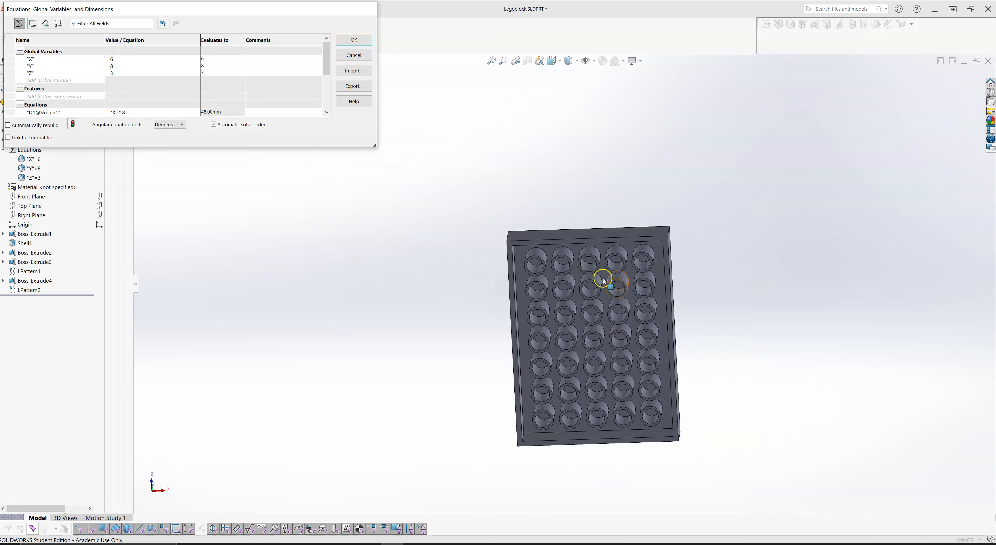
{"action": "scroll", "coordinate": [601, 278], "scroll_direction": "down", "scroll_amount": 1}
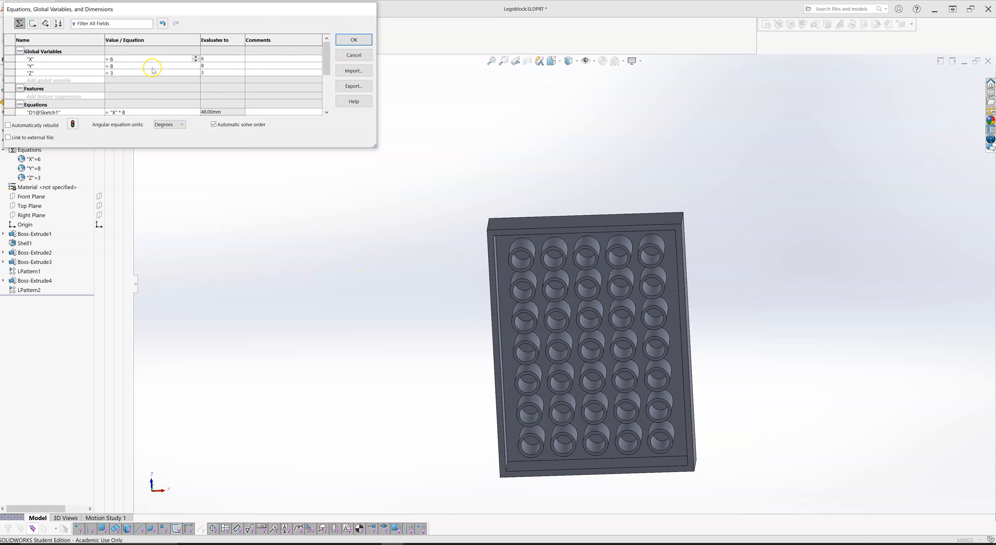
- Set global variables X and Y to 2 and Z to 1, and rebuild the block
{"action": "left_click", "coordinate": [127, 59]}
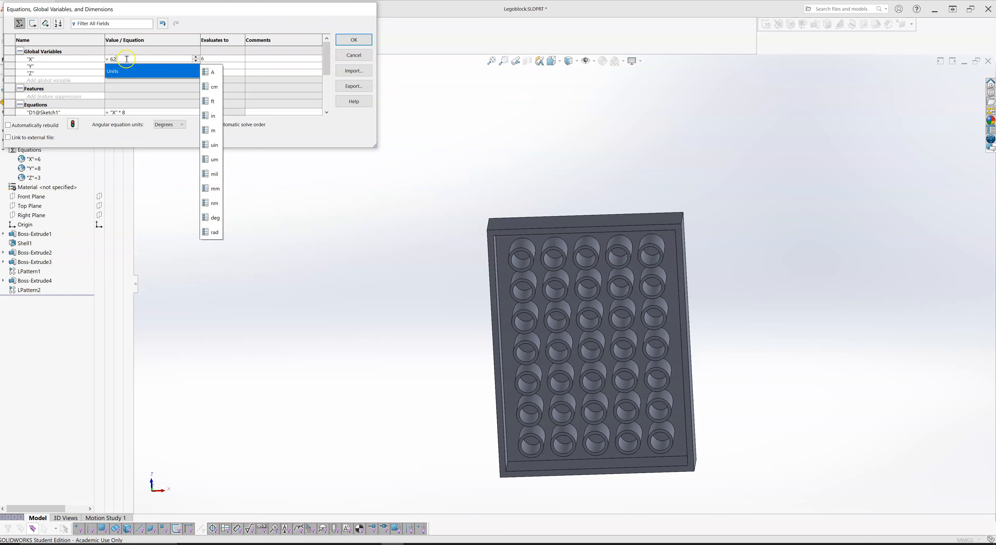
{"action": "key", "text": "BackSpace"}
{"action": "type", "text": "2"}
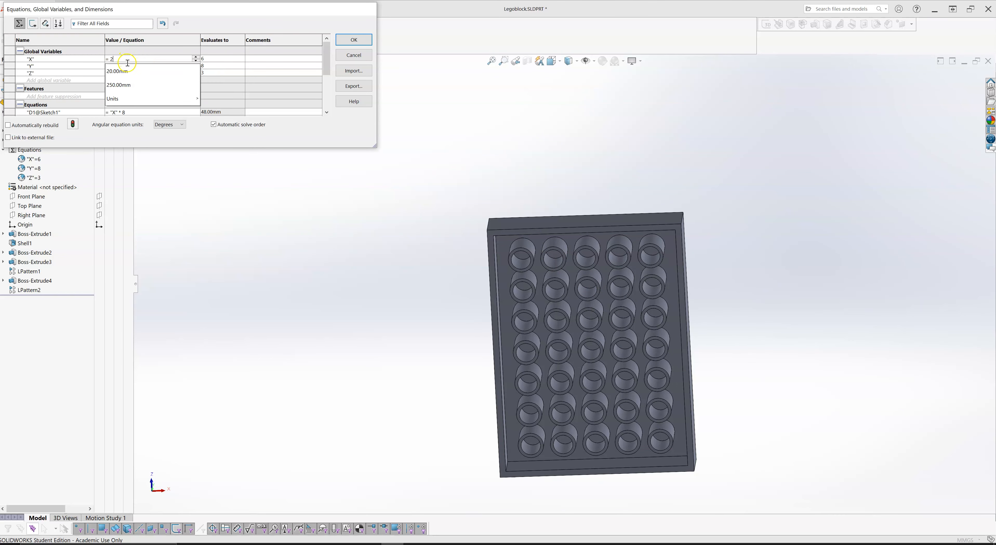
{"action": "left_click", "coordinate": [123, 65]}
{"action": "key", "text": "BackSpace"}
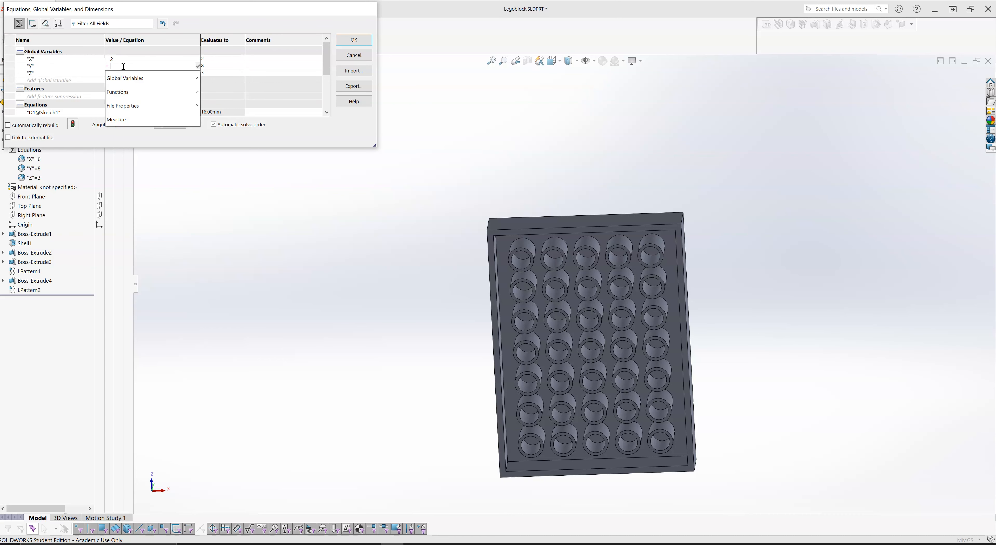
{"action": "type", "text": "2"}
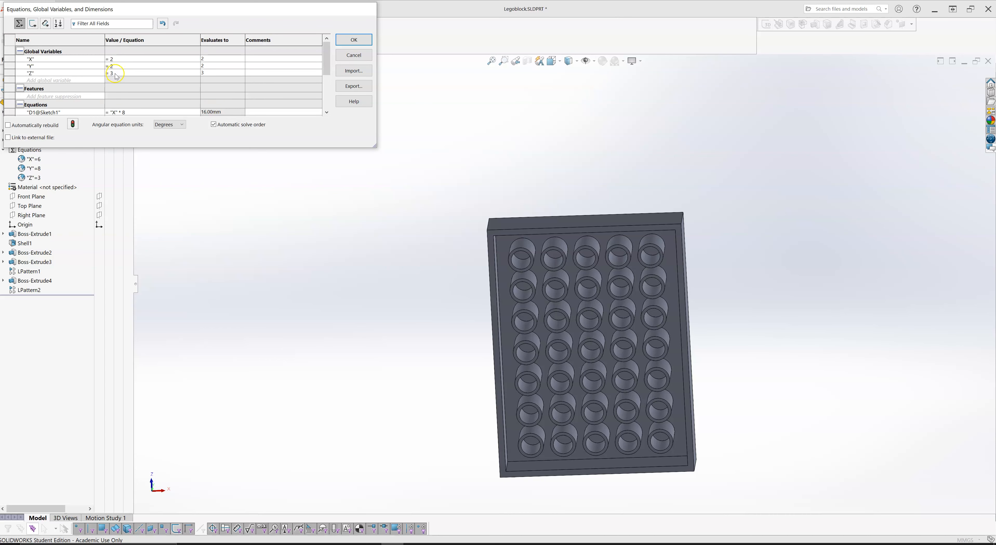
{"action": "key", "text": "BackSpace"}
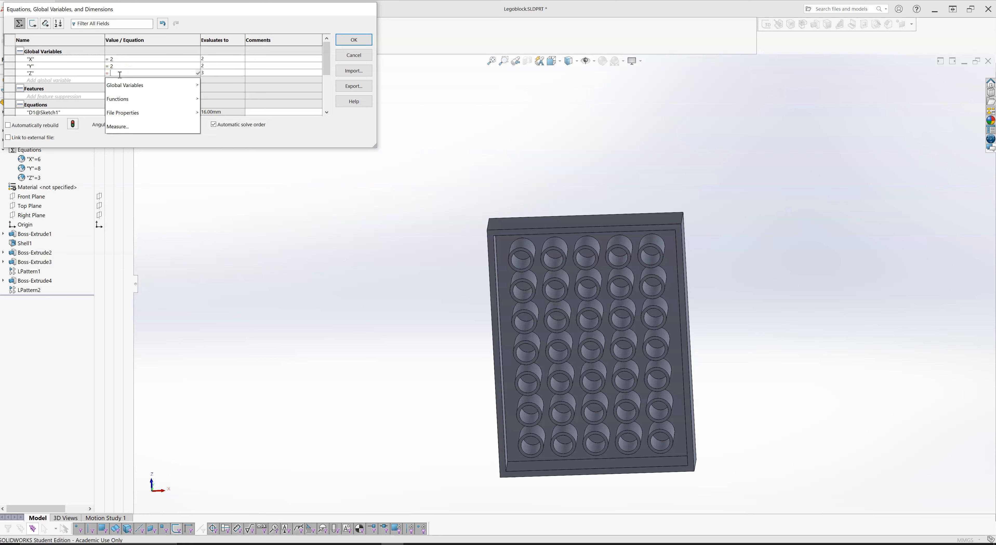
{"action": "type", "text": "1"}
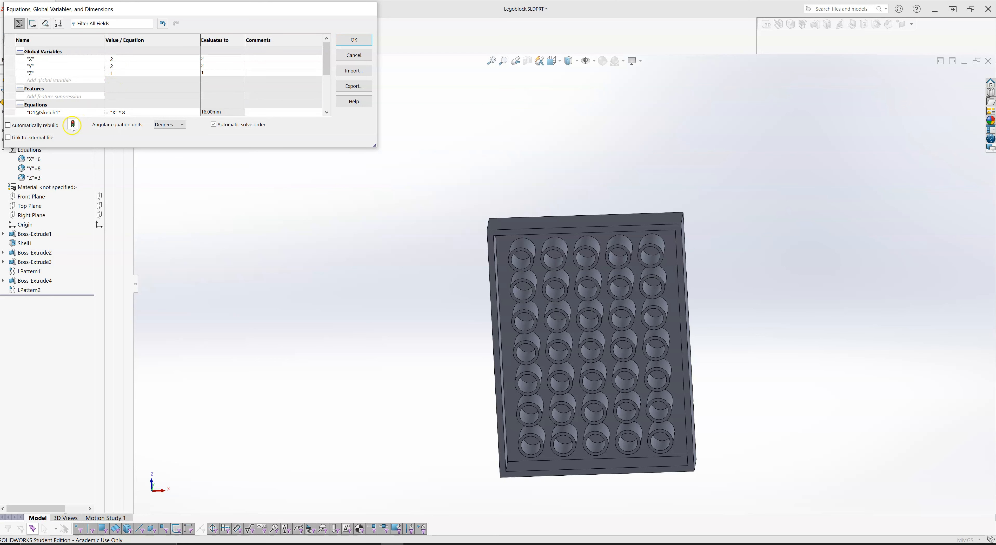
{"action": "key", "text": "ctrl+b"}
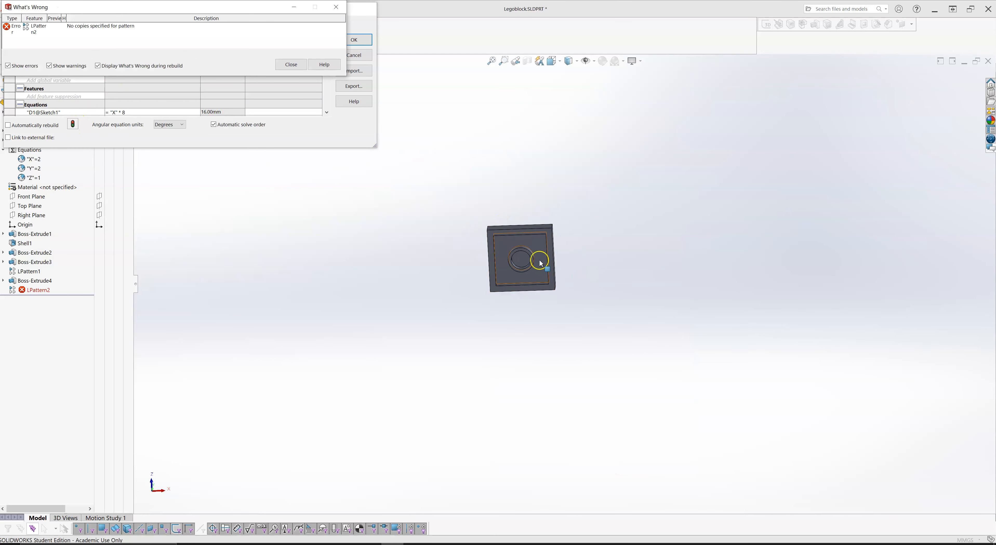
- Review the rebuild error for the tube pattern, dismiss it and inspect the block's underside and studs
{"action": "middle_click_drag", "start_coordinate": [532, 325], "coordinate": [517, 266]}
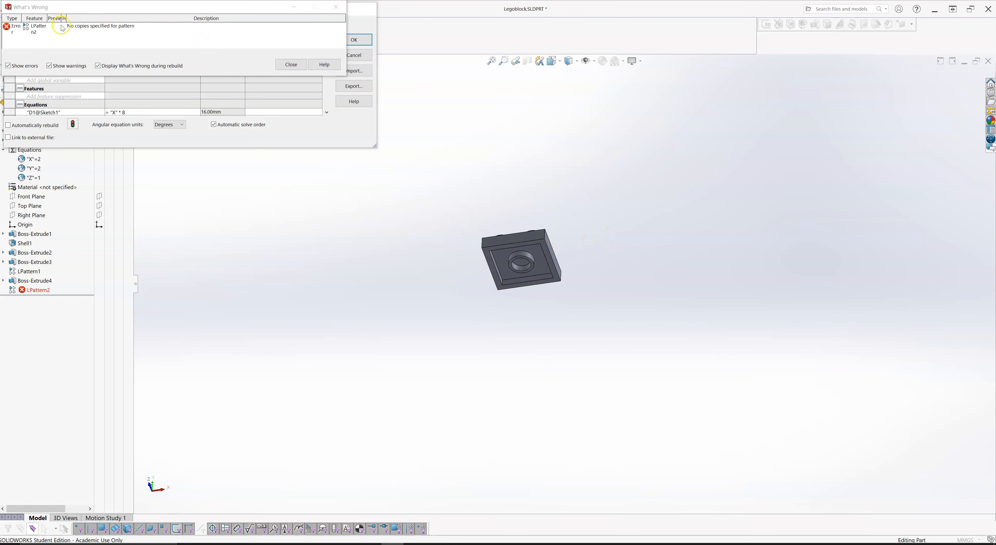
{"action": "left_click", "coordinate": [38, 30]}
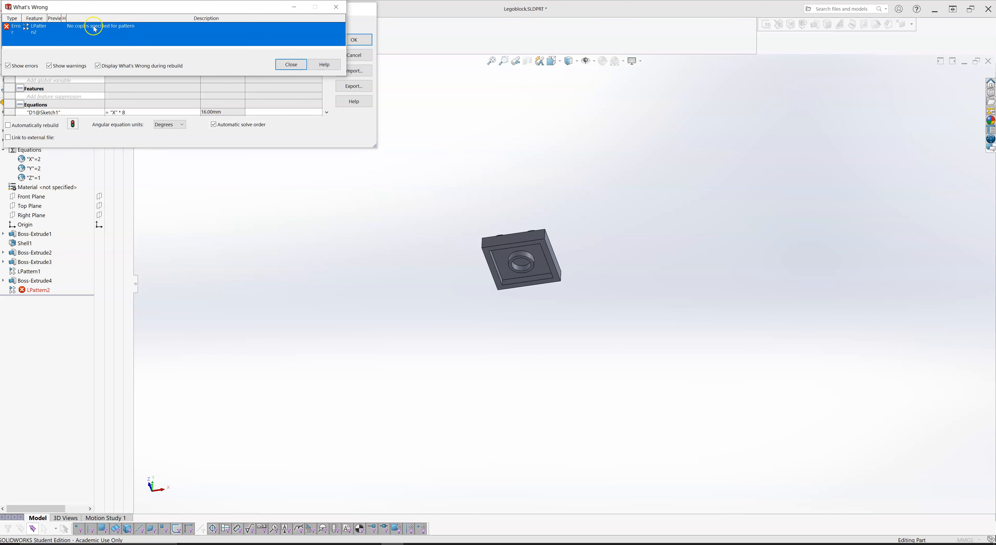
{"action": "left_click", "coordinate": [291, 64]}
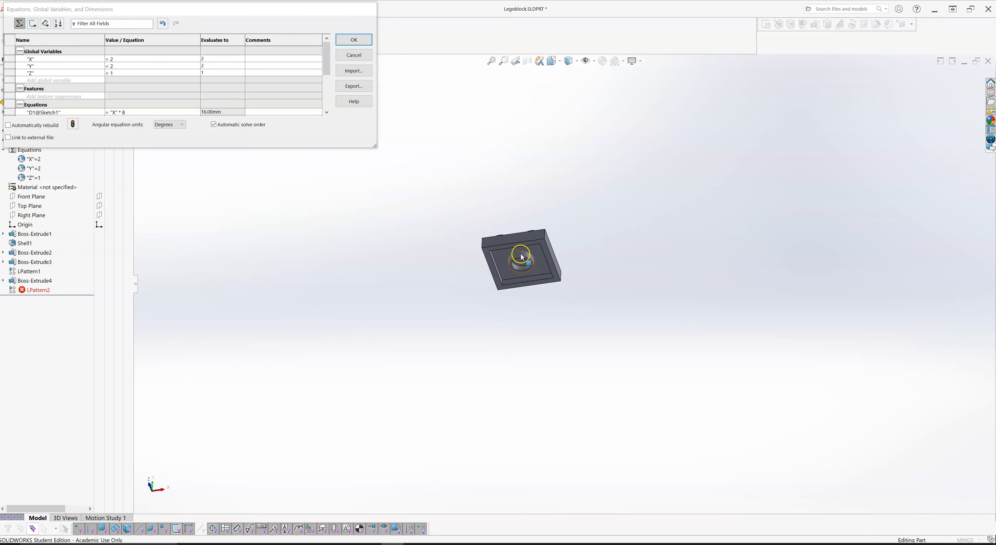
{"action": "middle_click_drag", "start_coordinate": [531, 263], "coordinate": [519, 307]}
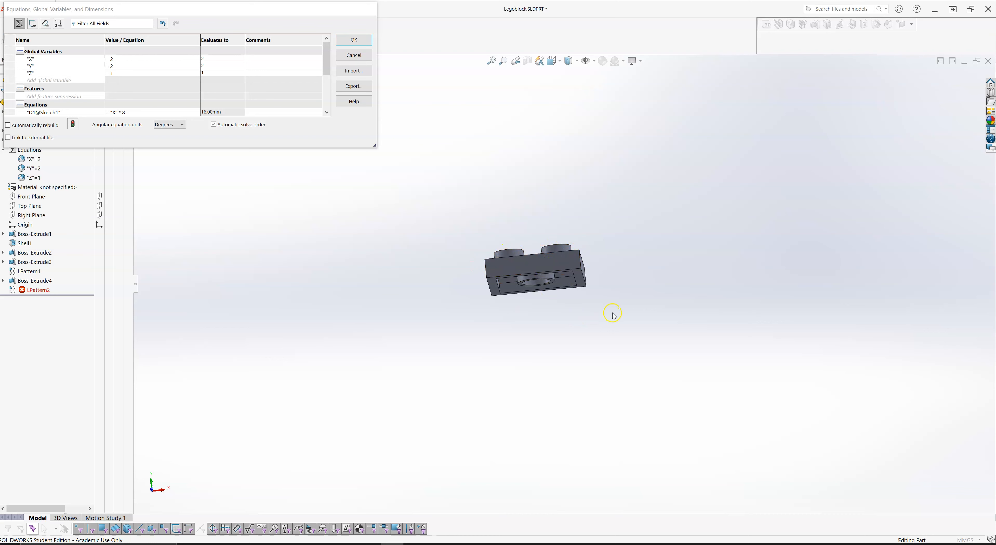
{"action": "middle_click_drag", "start_coordinate": [612, 269], "coordinate": [609, 185]}
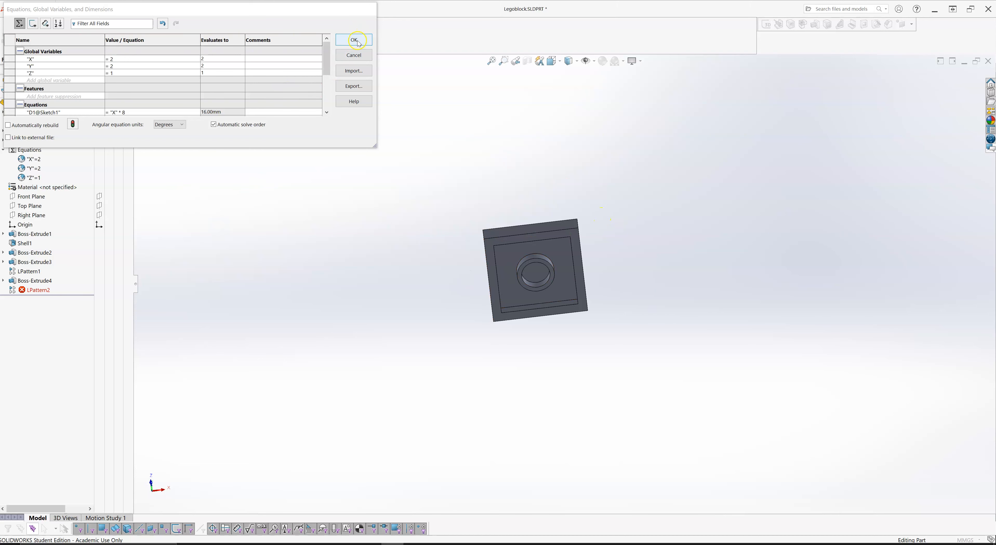
- Set global variable Y to 4 and Z to 3, rebuild the block and accept the equations
{"action": "left_click", "coordinate": [134, 58]}
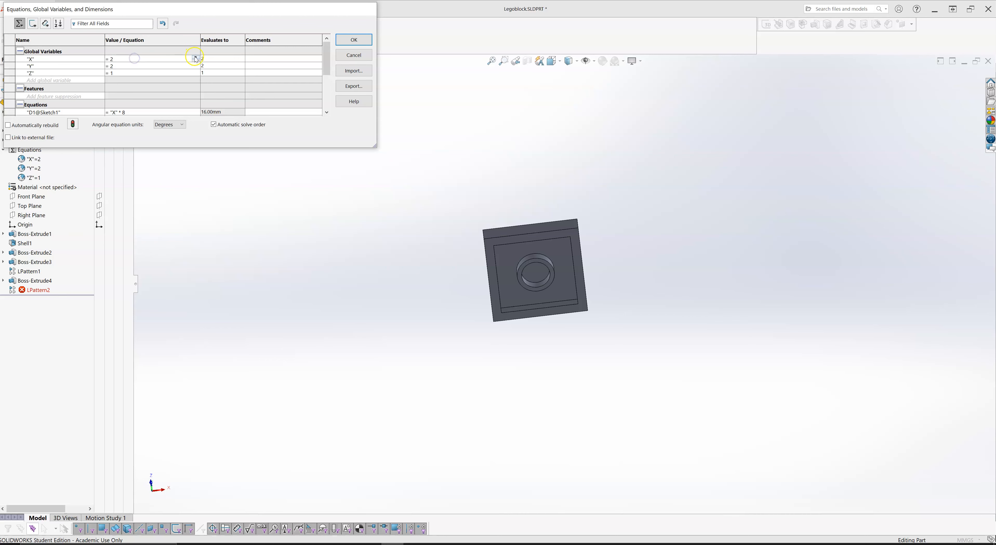
{"action": "left_click", "coordinate": [185, 66]}
{"action": "key", "text": "Tab"}
{"action": "left_click", "coordinate": [72, 125]}
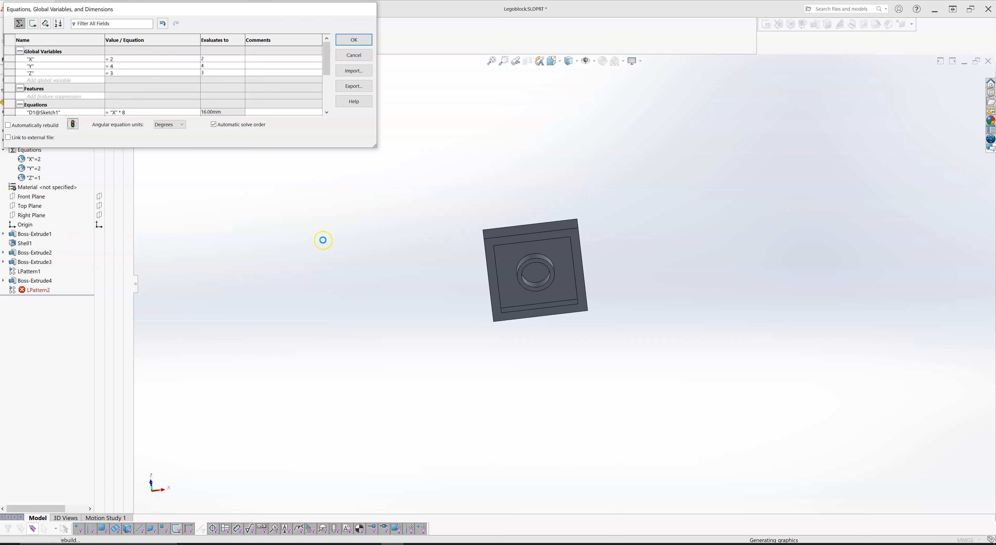
{"action": "middle_click_drag", "start_coordinate": [423, 237], "coordinate": [367, 177]}
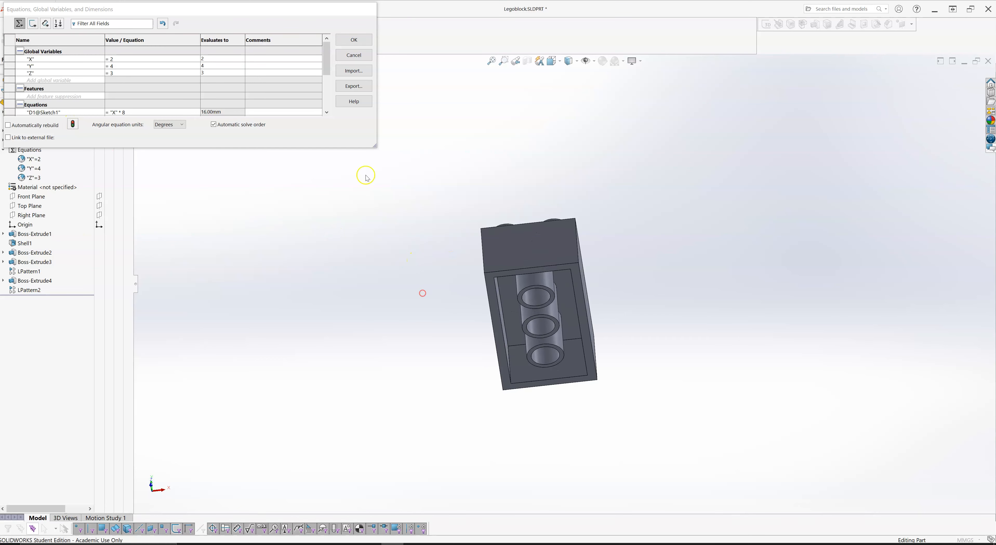
{"action": "left_click", "coordinate": [369, 44]}
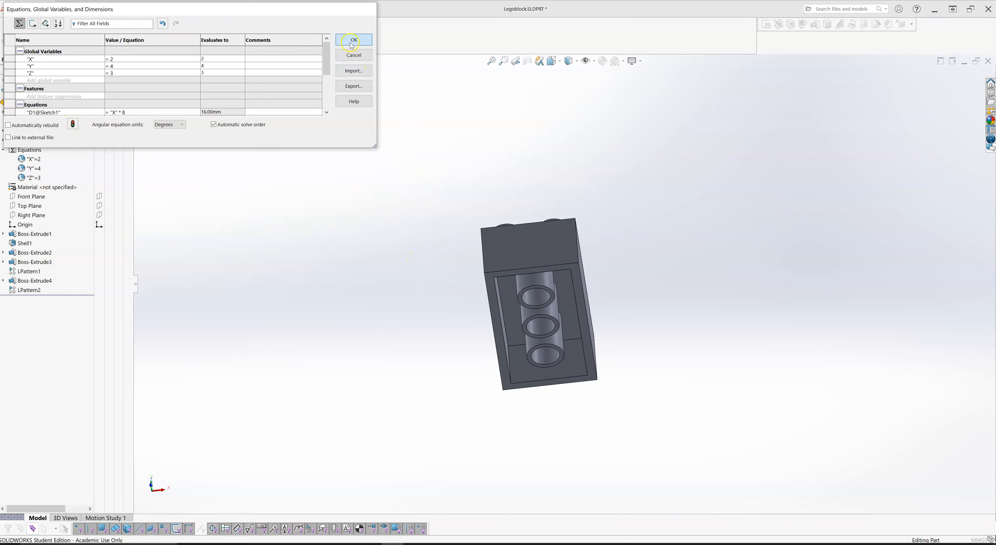
- Apply ABS from the SOLIDWORKS plastics library as the block's material
{"action": "middle_click_drag", "start_coordinate": [448, 188], "coordinate": [411, 349]}
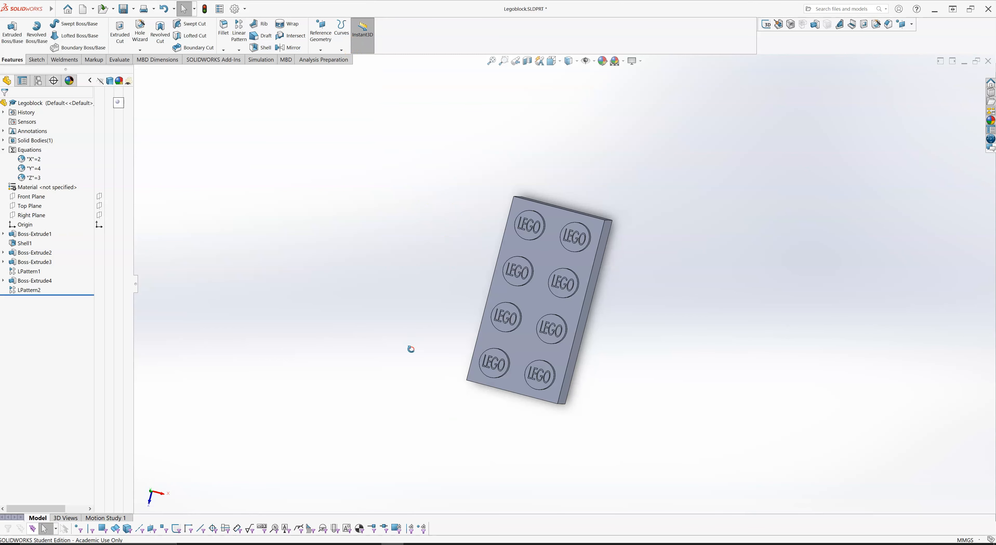
{"action": "middle_click_drag", "start_coordinate": [414, 302], "coordinate": [439, 241]}
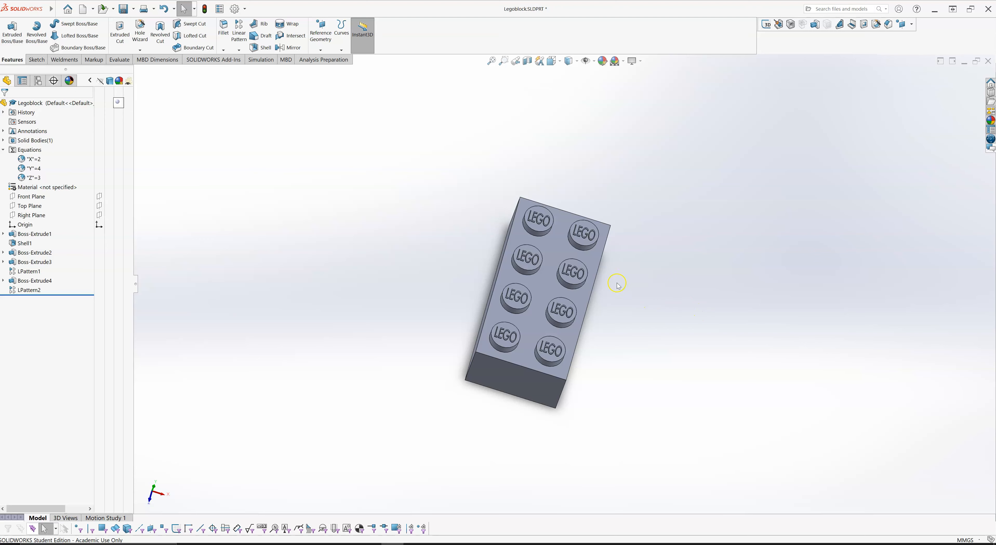
{"action": "middle_click_drag", "start_coordinate": [674, 263], "coordinate": [657, 260]}
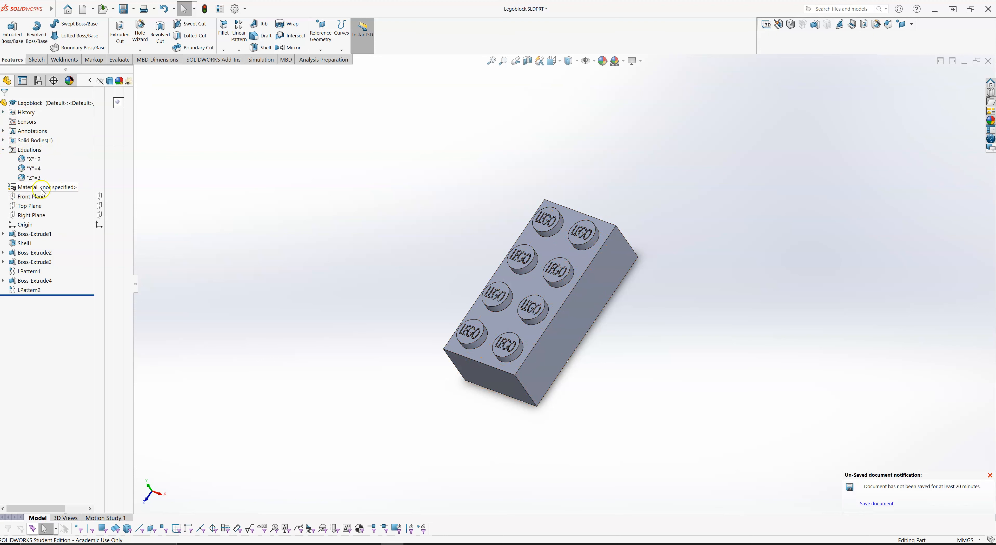
{"action": "right_click", "coordinate": [27, 189]}
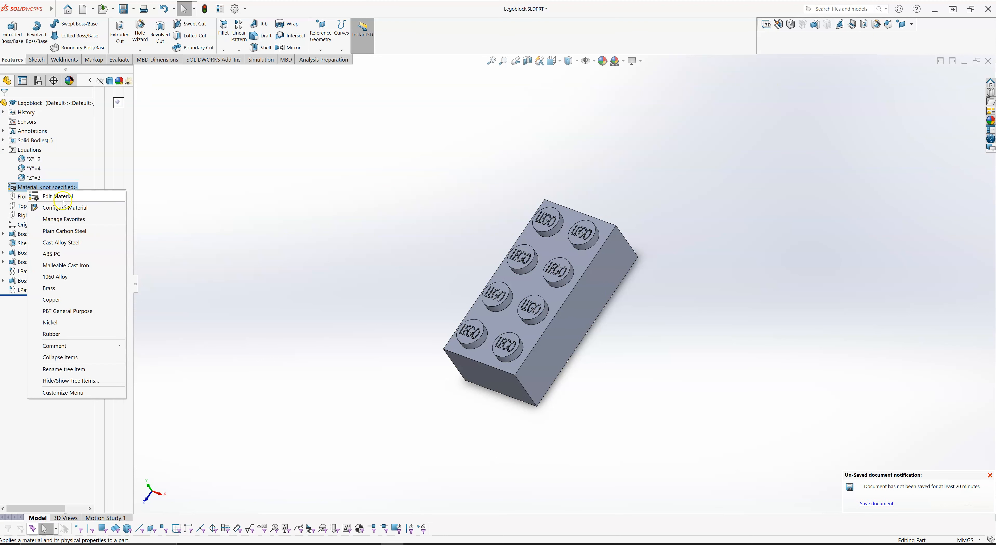
{"action": "left_click", "coordinate": [20, 189]}
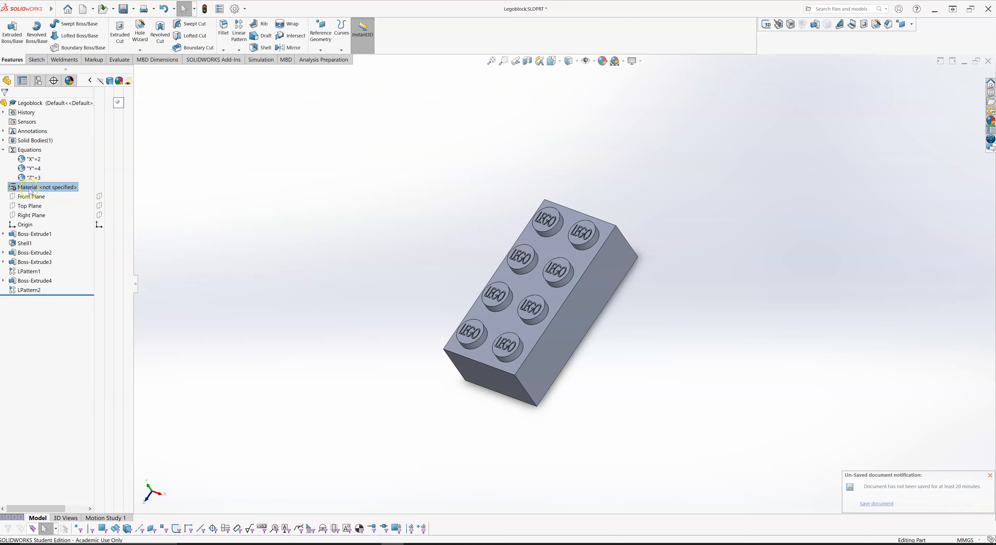
{"action": "right_click", "coordinate": [29, 188]}
{"action": "left_click", "coordinate": [58, 198]}
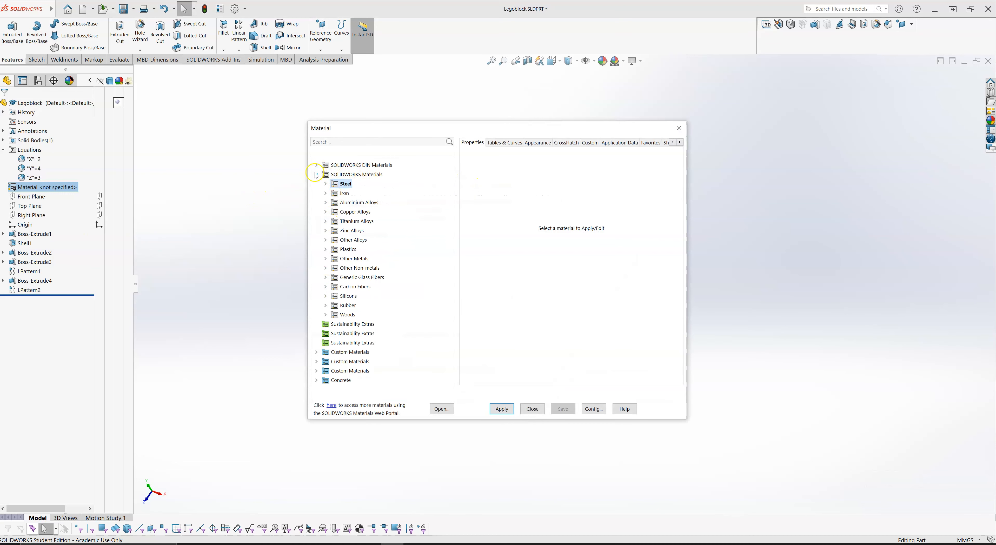
{"action": "double_click", "coordinate": [333, 251]}
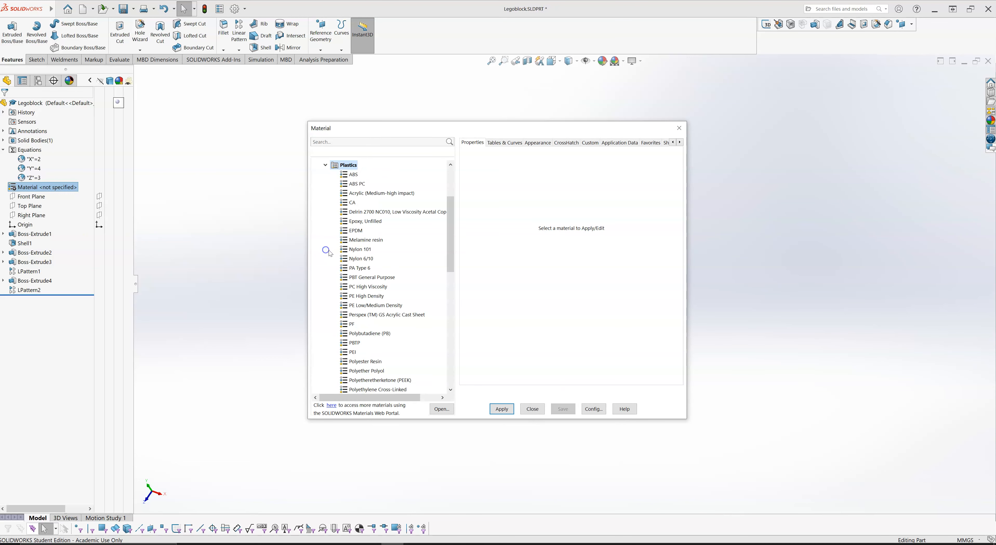
{"action": "left_click", "coordinate": [353, 177]}
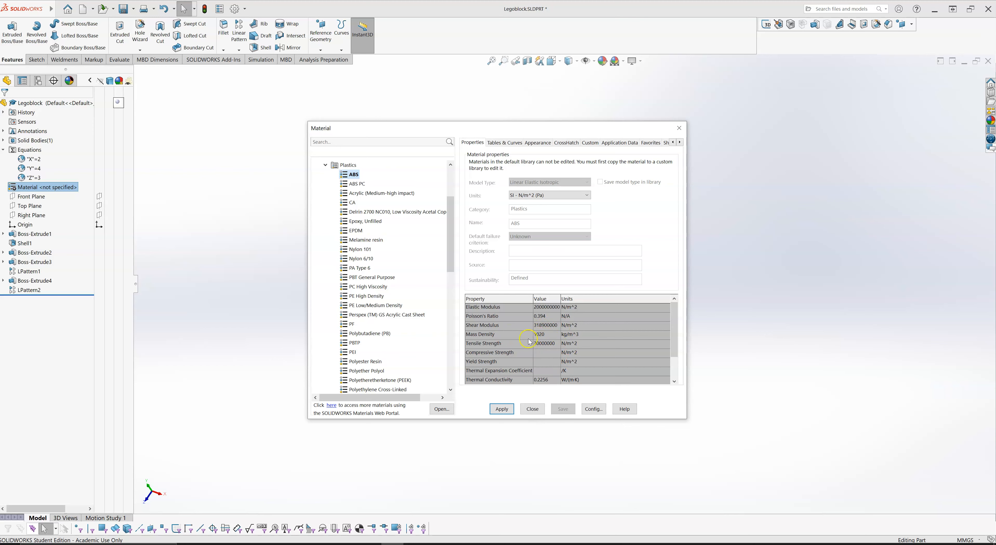
{"action": "left_click", "coordinate": [502, 410]}
{"action": "left_click", "coordinate": [533, 409]}
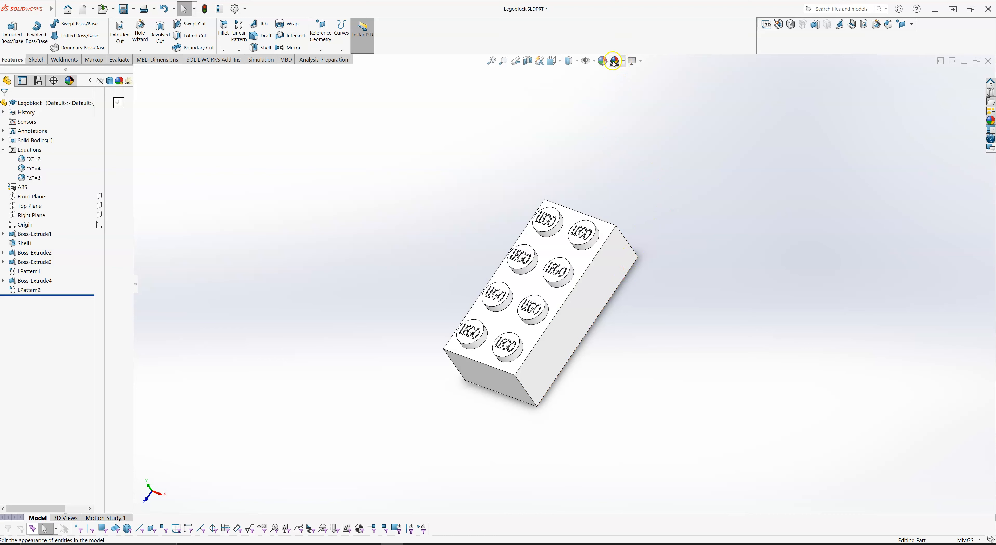
- Give the whole block the blue medium gloss plastic appearance and accept it
{"action": "left_click", "coordinate": [605, 62]}
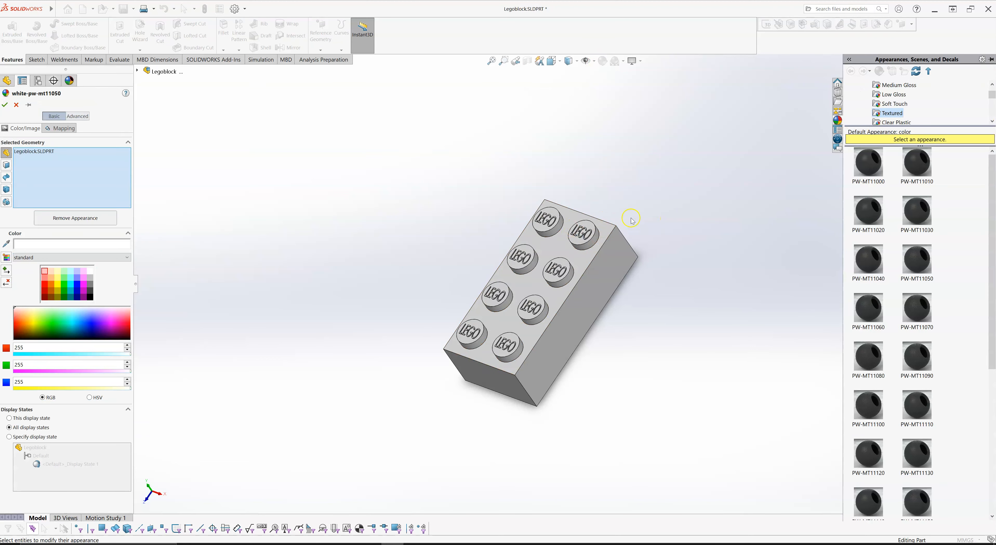
{"action": "left_click", "coordinate": [896, 86]}
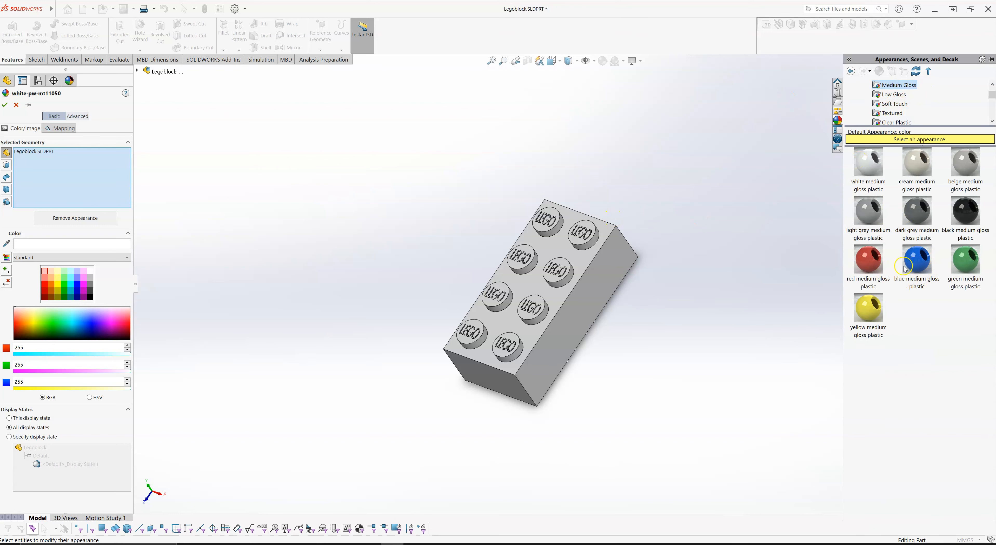
{"action": "left_click", "coordinate": [913, 264]}
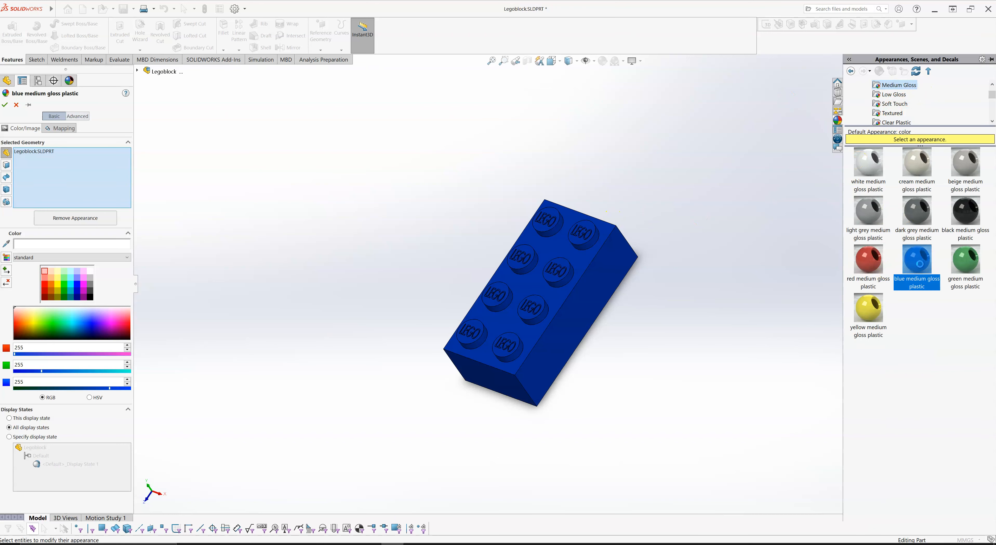
{"action": "left_click", "coordinate": [972, 271]}
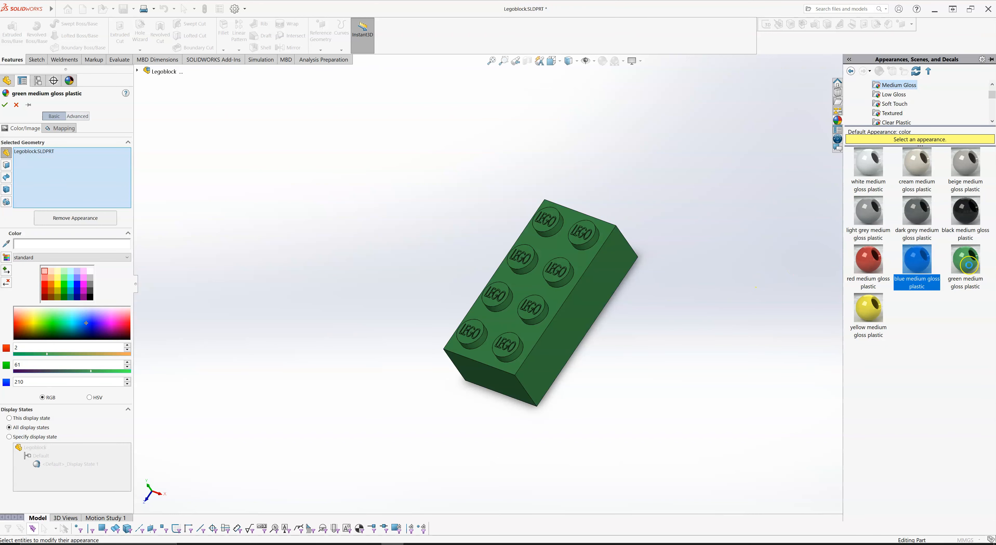
{"action": "left_click", "coordinate": [889, 260]}
{"action": "left_click", "coordinate": [916, 255]}
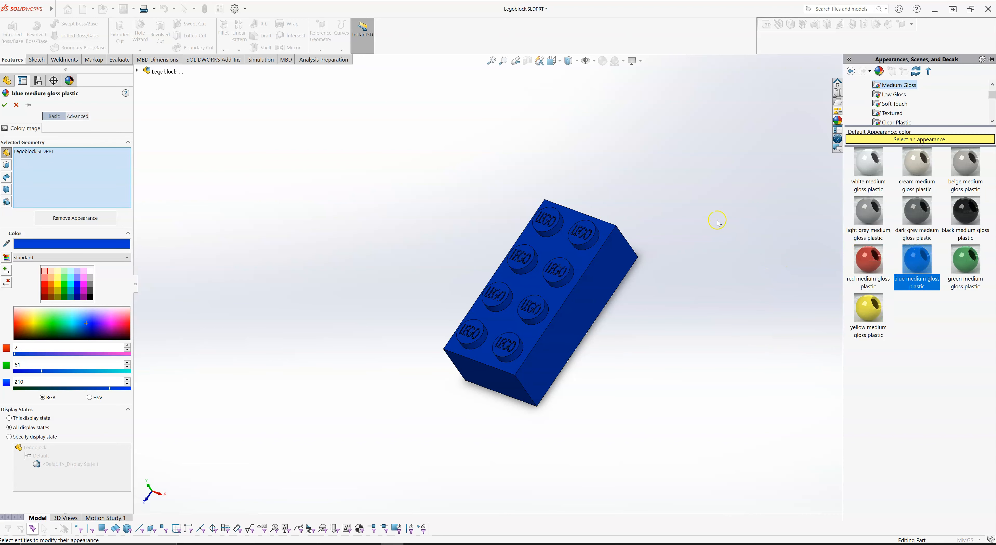
{"action": "left_click", "coordinate": [5, 105]}
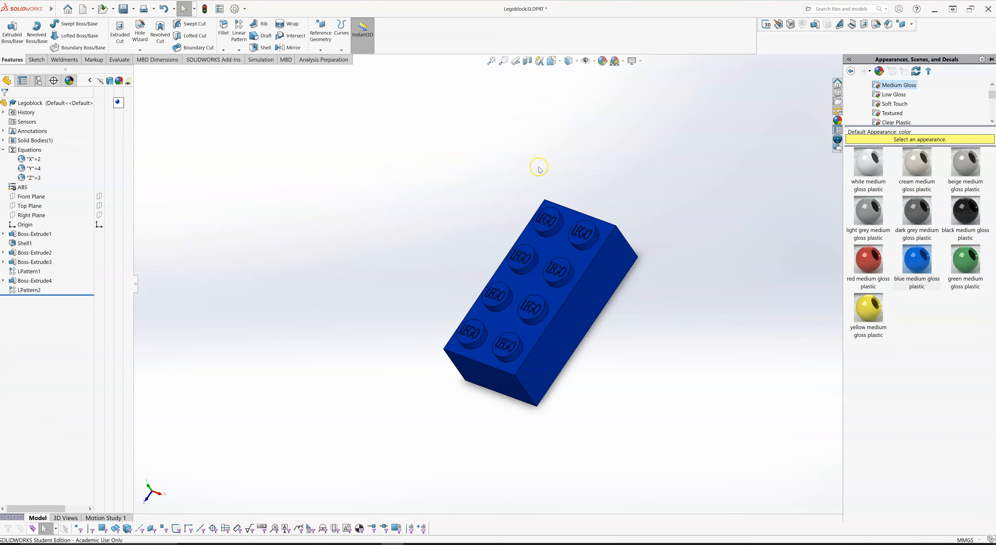
{"action": "left_click", "coordinate": [444, 207]}
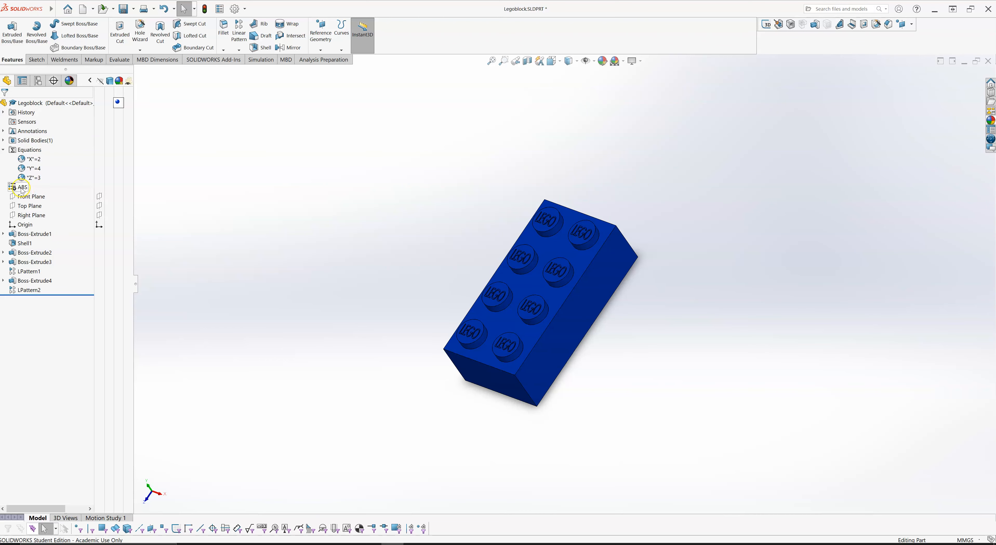
- Evaluate the block's mass properties, enlarge the report to read its mass, and close it
{"action": "left_click", "coordinate": [120, 60]}
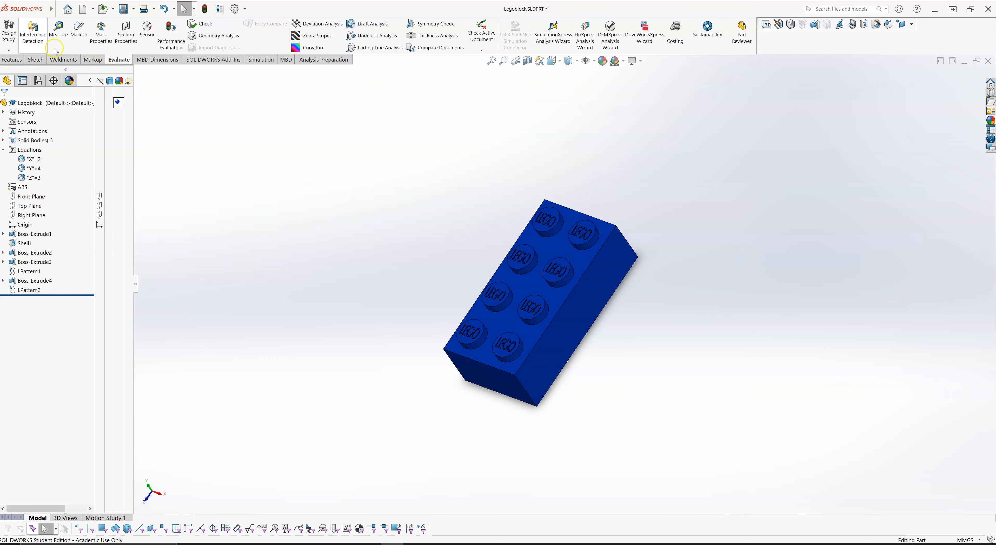
{"action": "left_click", "coordinate": [59, 34]}
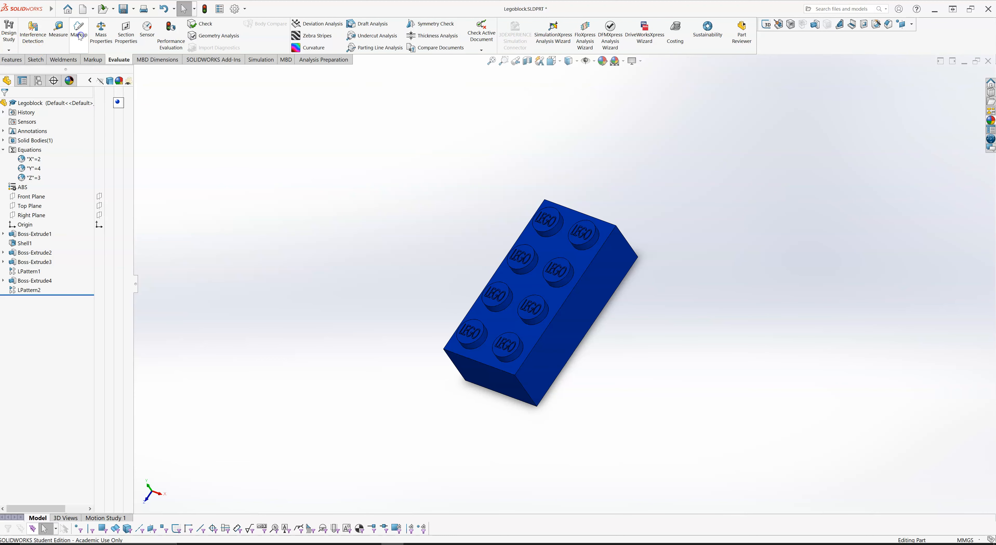
{"action": "left_click", "coordinate": [100, 37]}
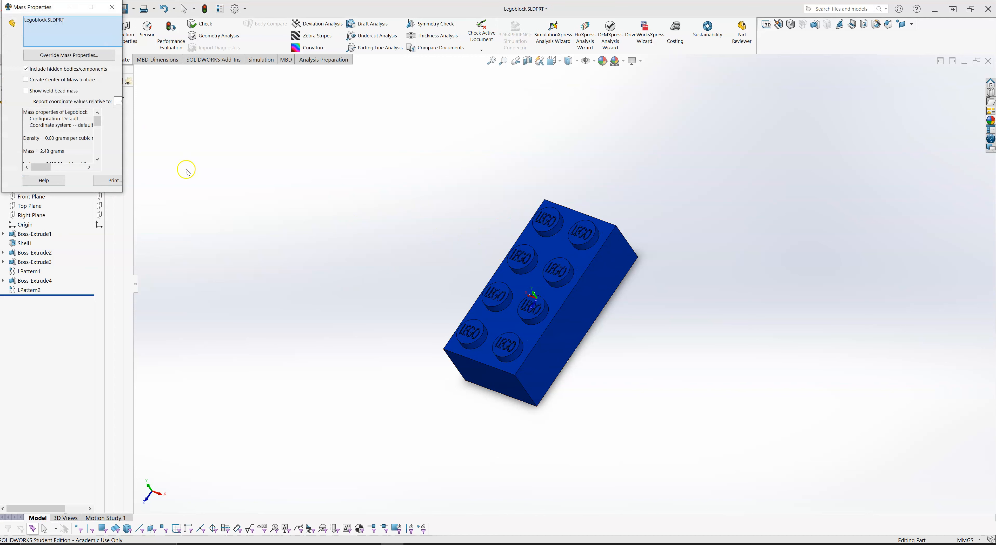
{"action": "left_click_drag", "start_coordinate": [121, 192], "coordinate": [265, 361]}
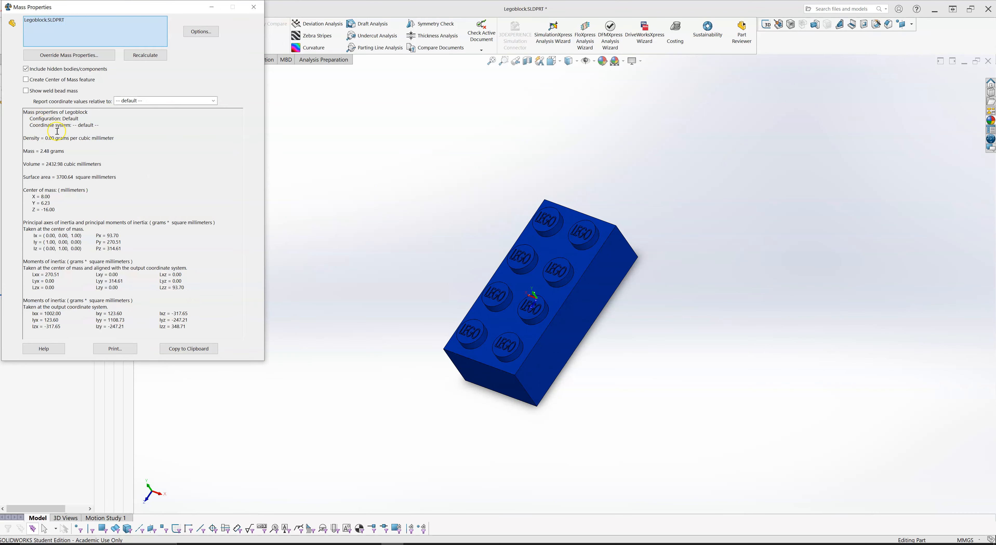
{"action": "left_click_drag", "start_coordinate": [44, 156], "coordinate": [69, 152]}
{"action": "left_click", "coordinate": [254, 7]}
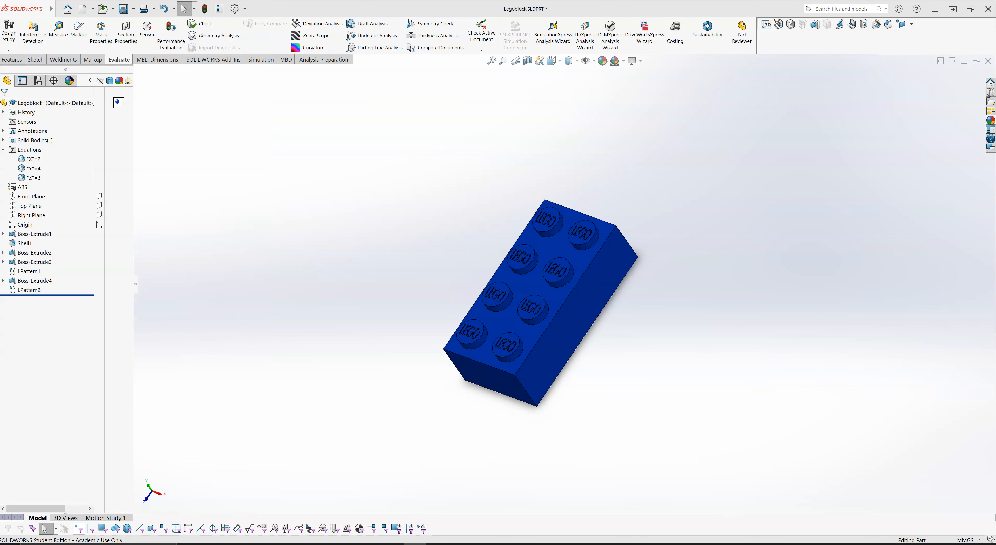